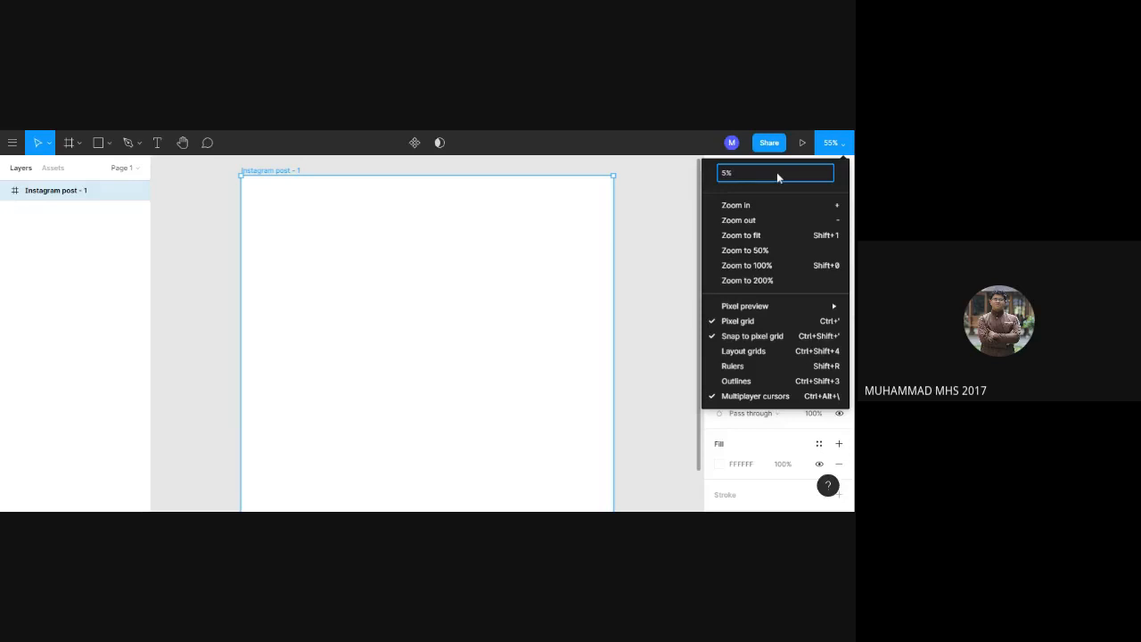
Set the canvas zoom to 40% and expand the list of pages.
type("40")
key("Return")
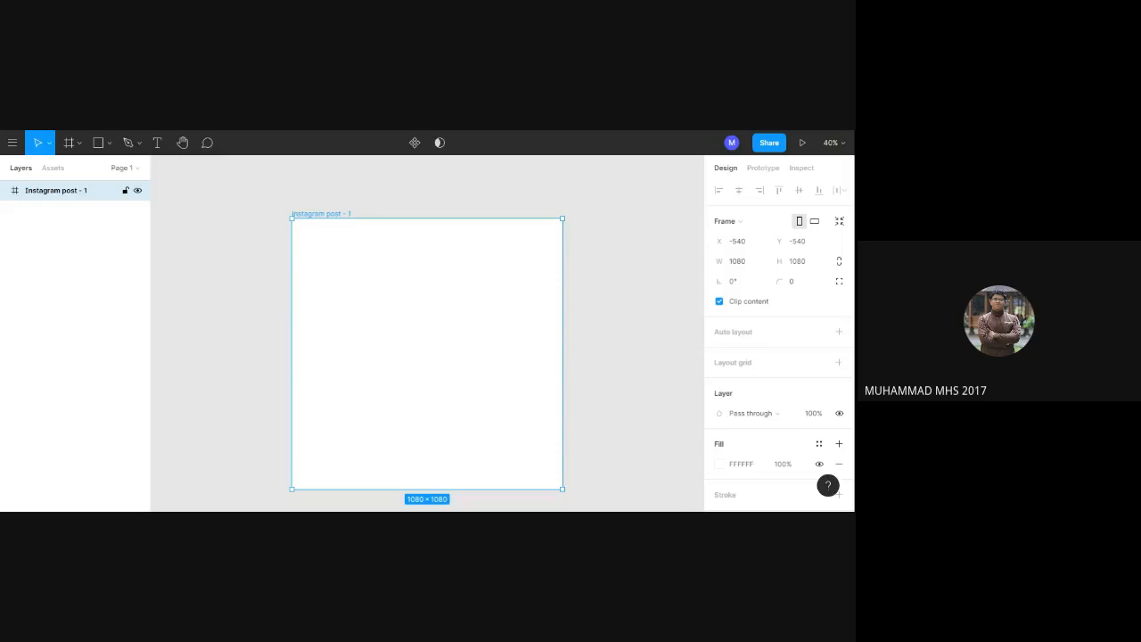
left_click(139, 169)
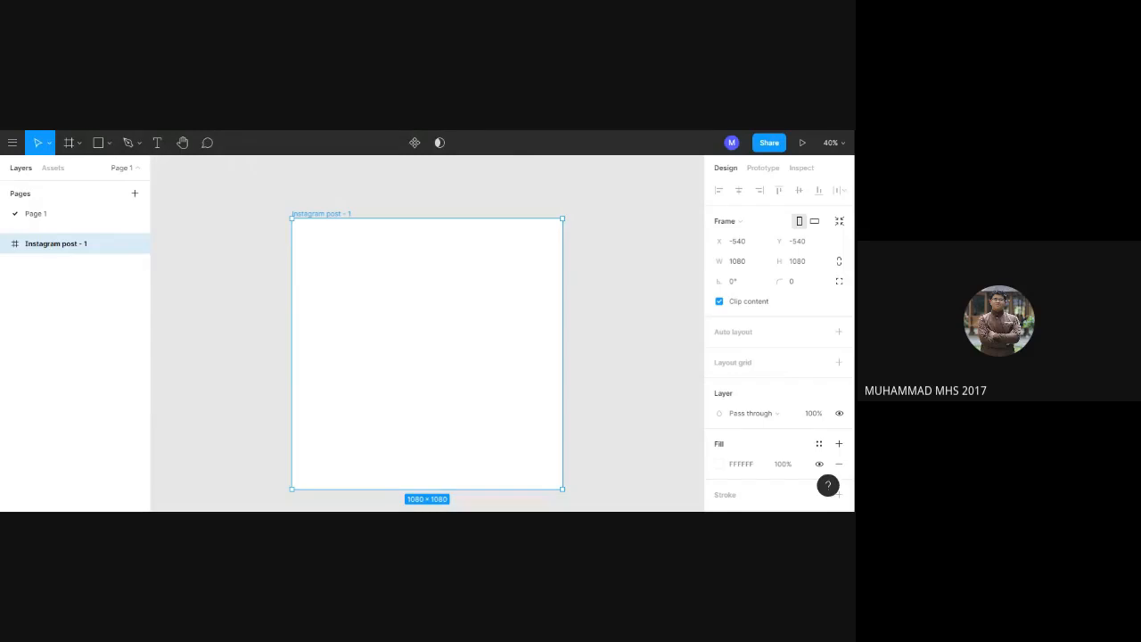
left_click(7, 148)
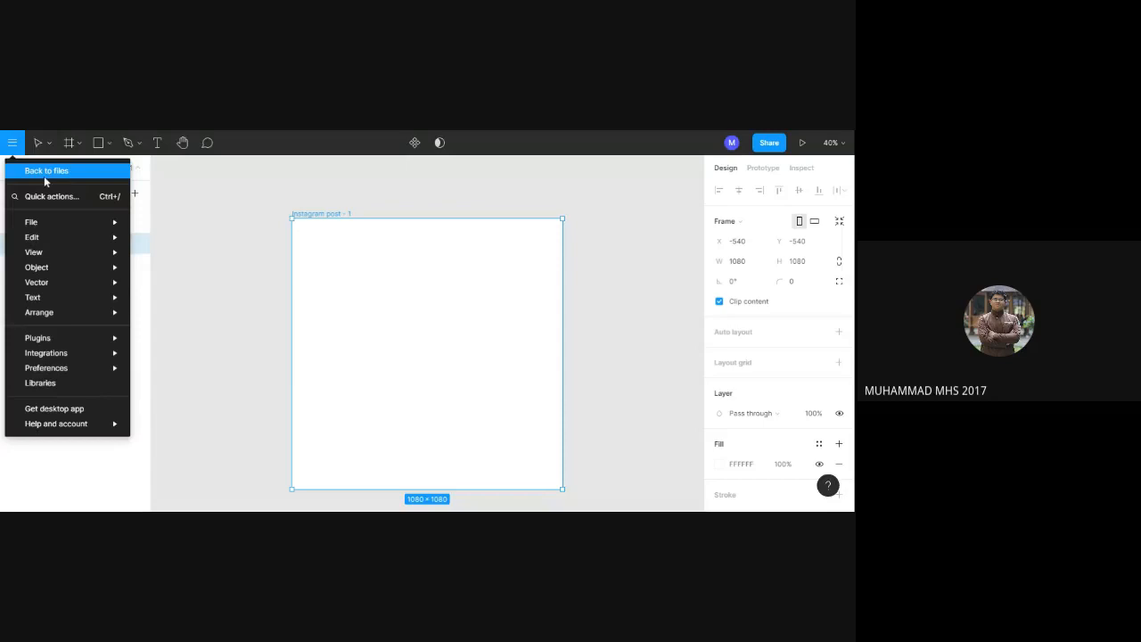
left_click(48, 143)
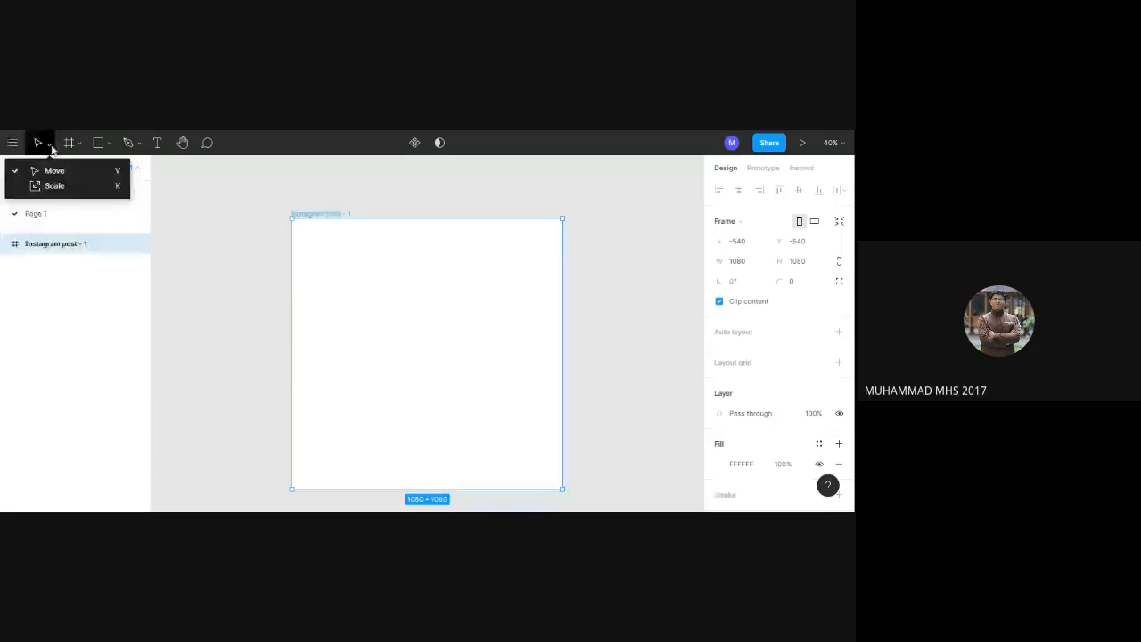
left_click(113, 148)
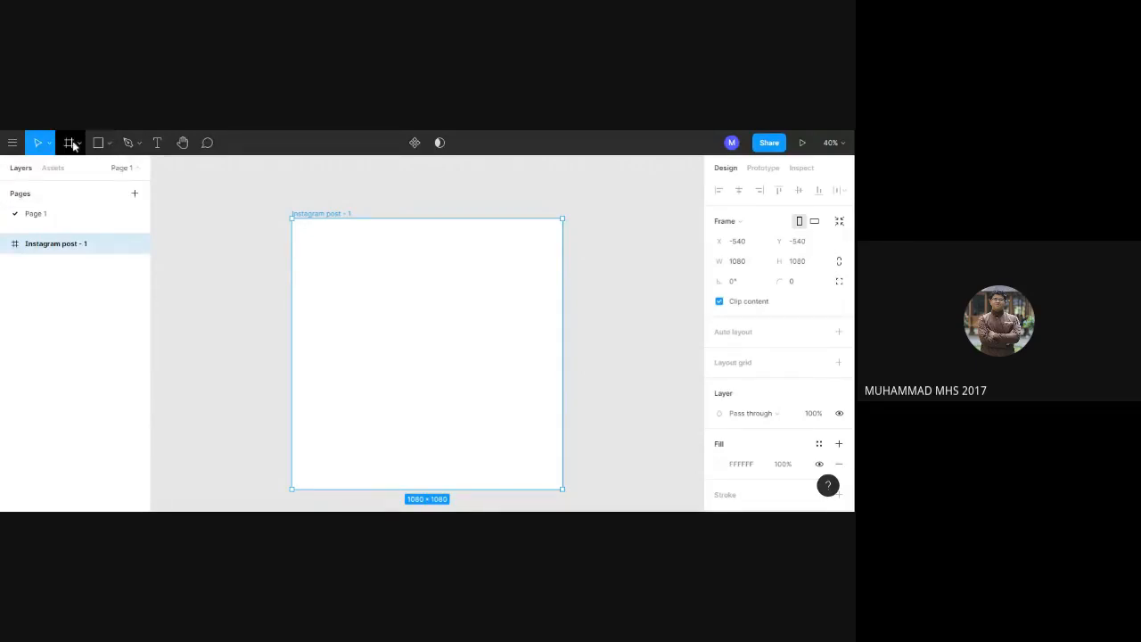
Add two more 1080×1080 Instagram post frames beside the existing one, using the social media preset.
left_click(71, 143)
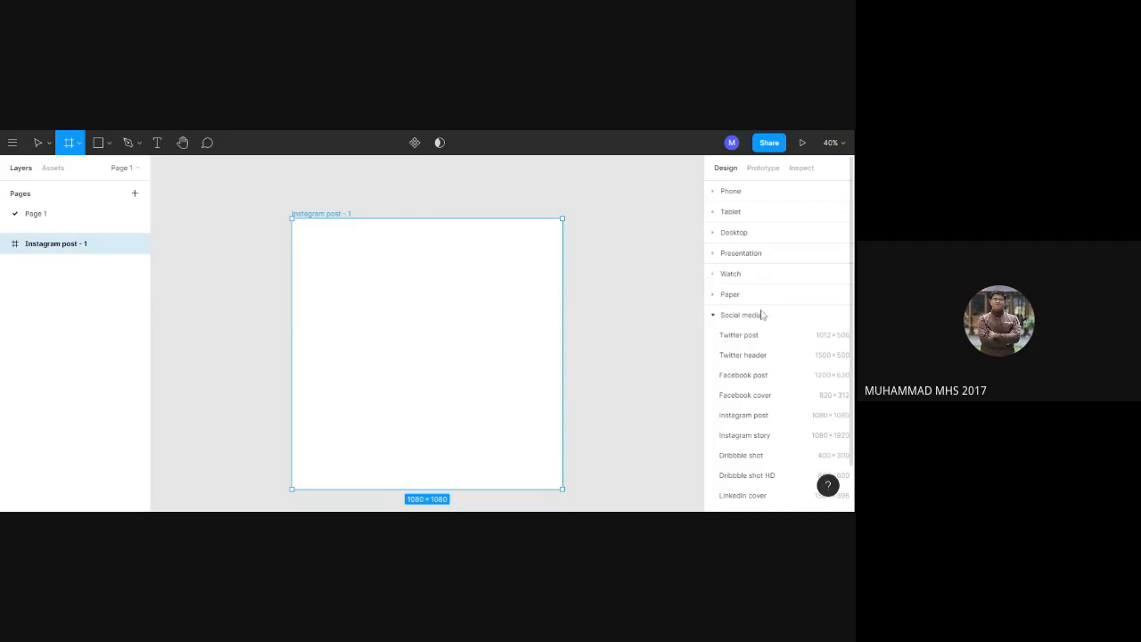
left_click(755, 419)
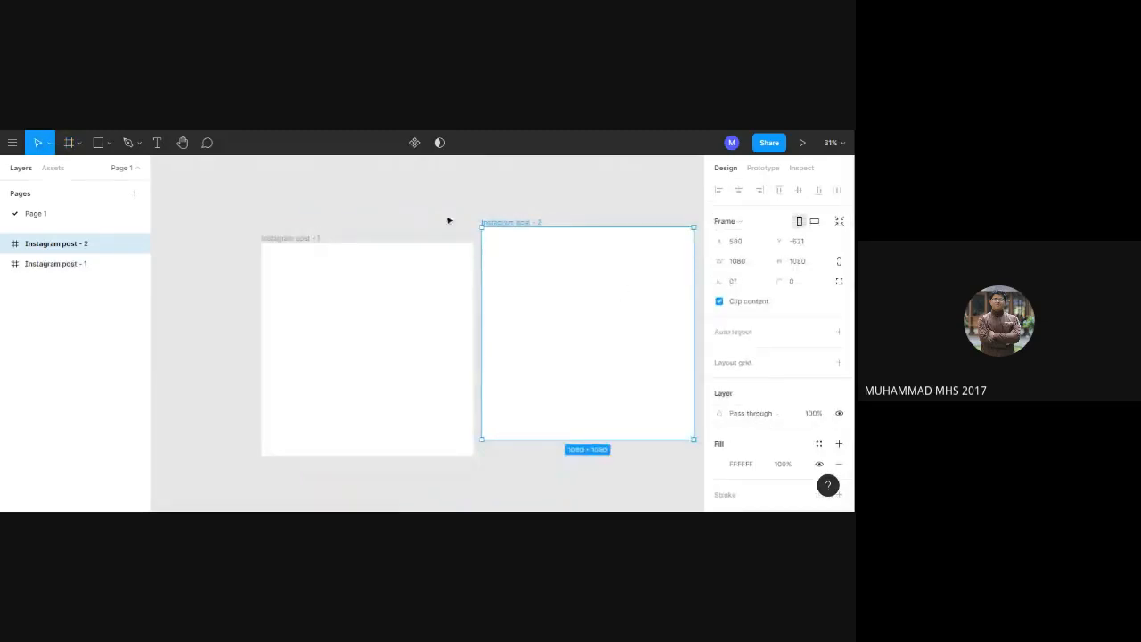
left_click(79, 147)
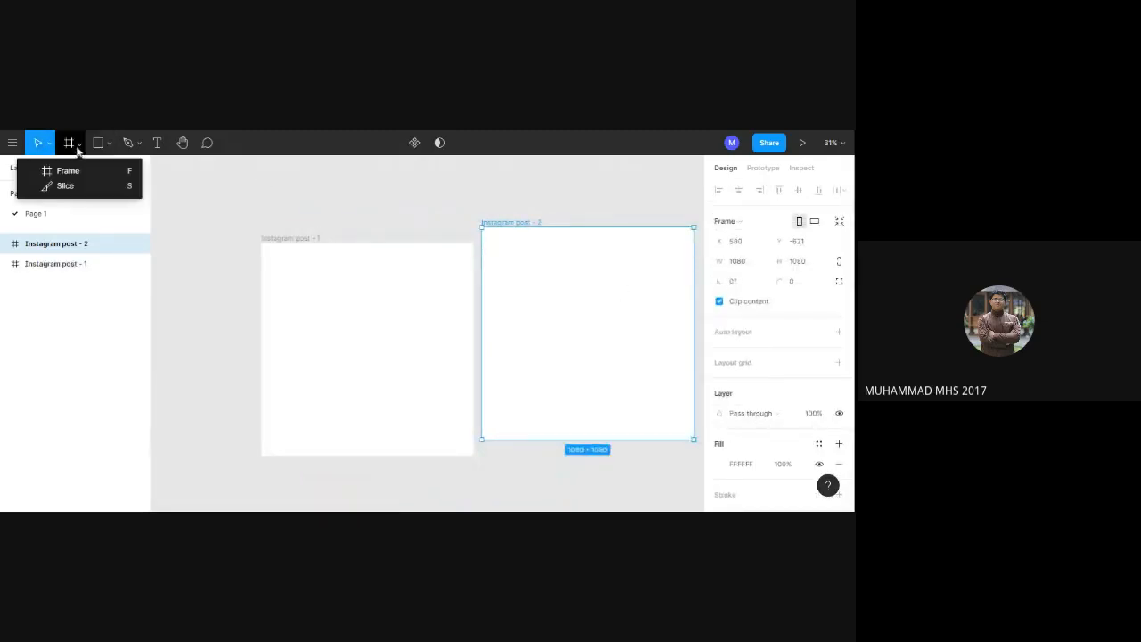
left_click(77, 142)
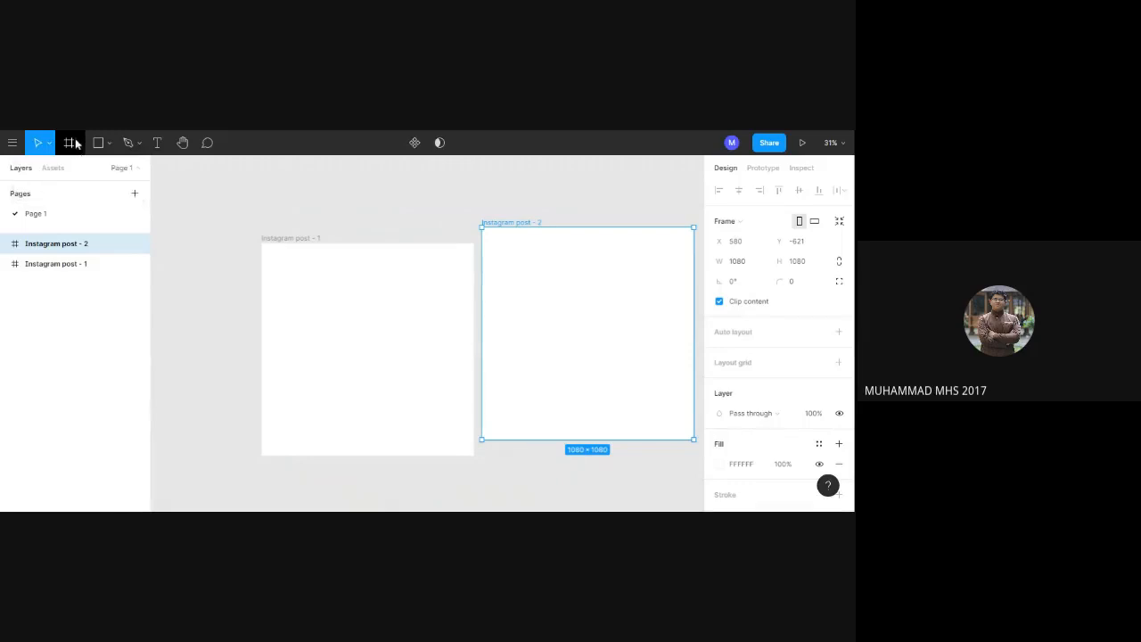
left_click(73, 145)
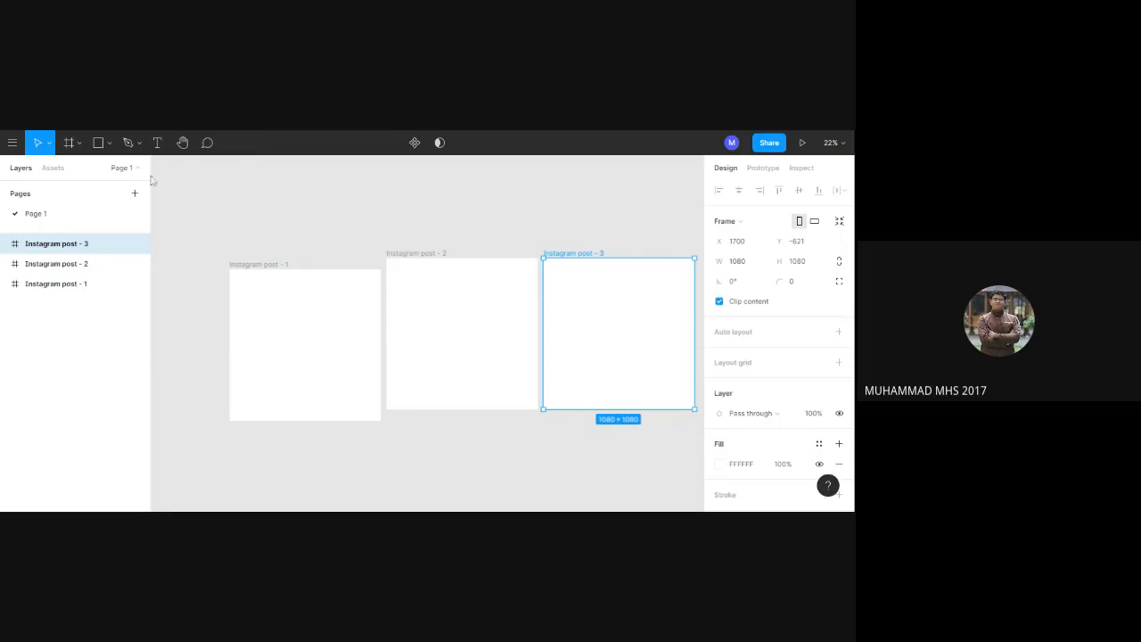
Rename Page 1 to "Sertifikat".
double_click(53, 219)
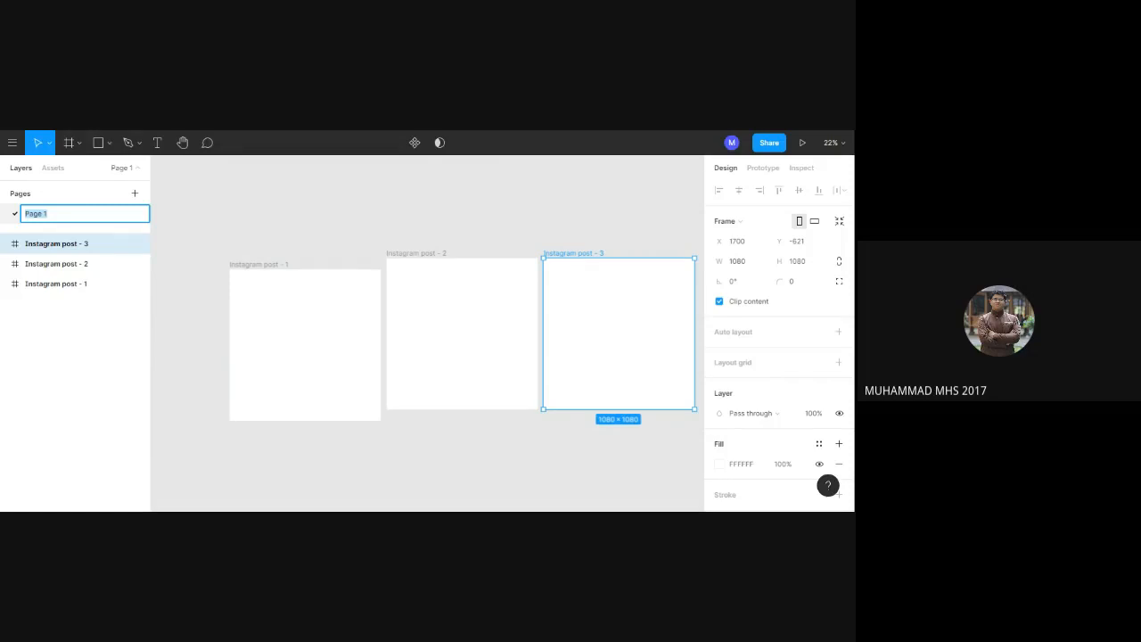
type("Sm")
type("rt")
type("ifikat")
key("Return")
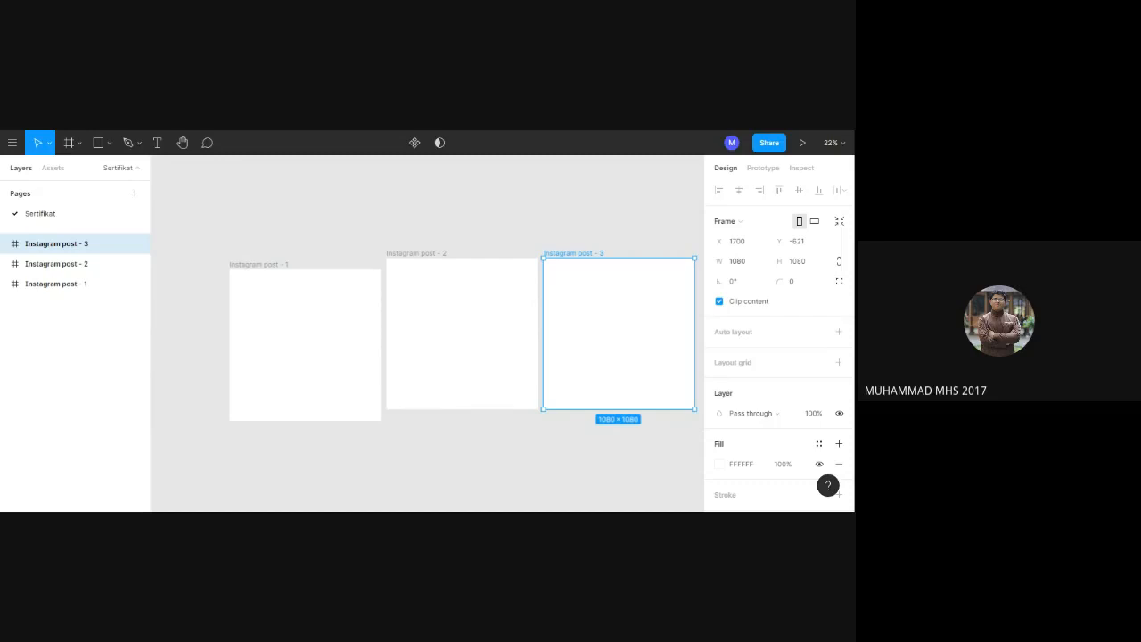
Add a second page named "Sertifikat (Master)" and switch to the Sertifikat page and back to the new one.
left_click(137, 194)
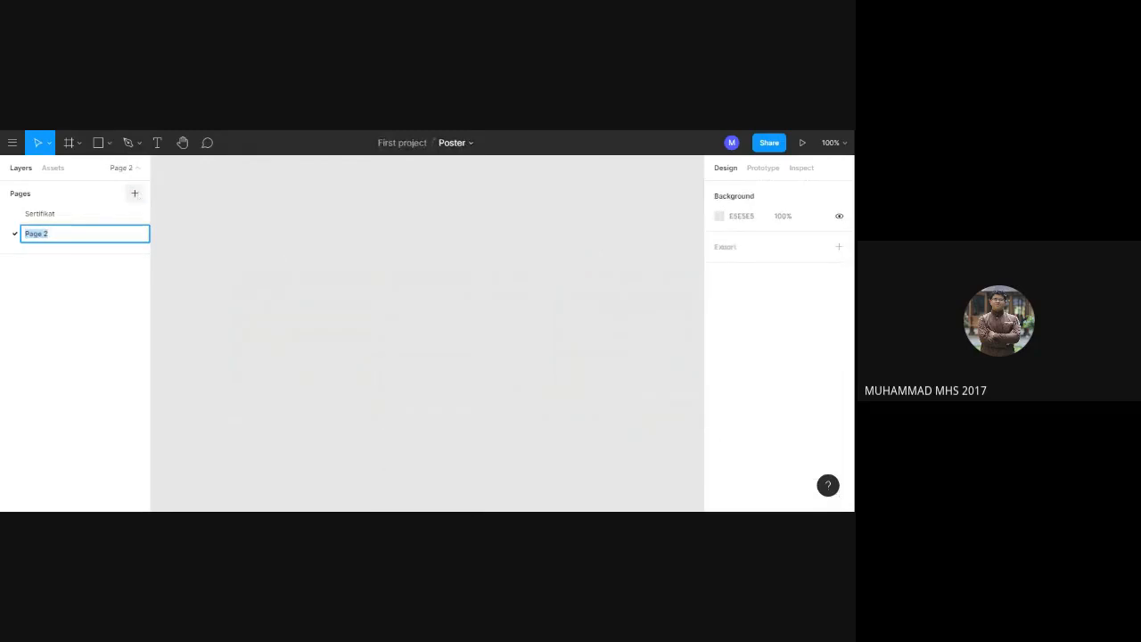
type("Sertifikat (Master)")
left_click(53, 214)
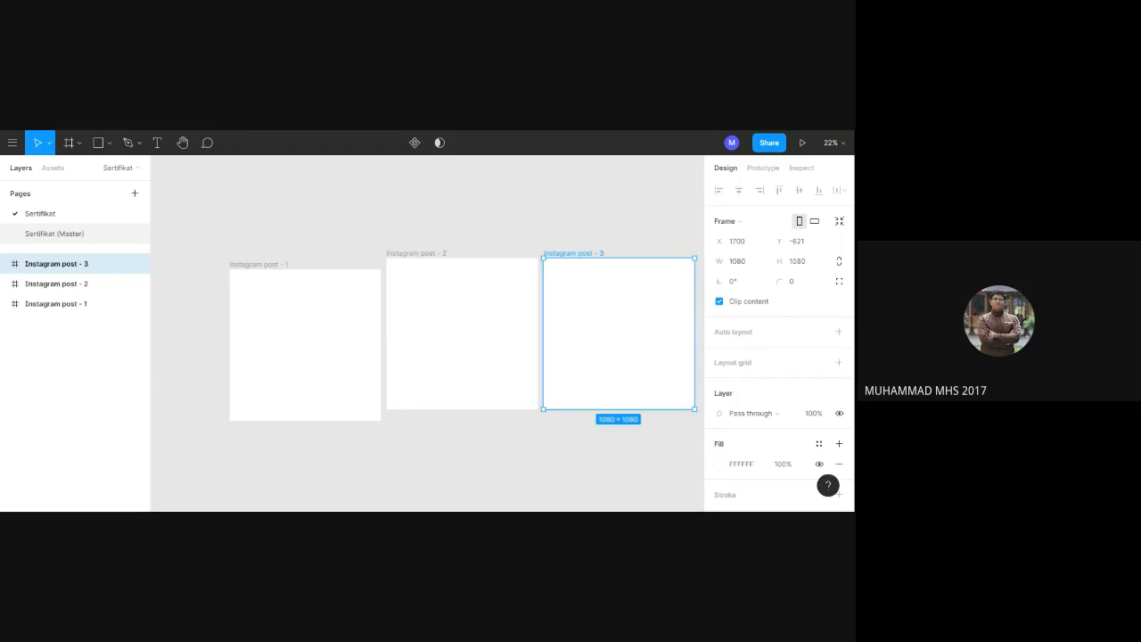
left_click(40, 235)
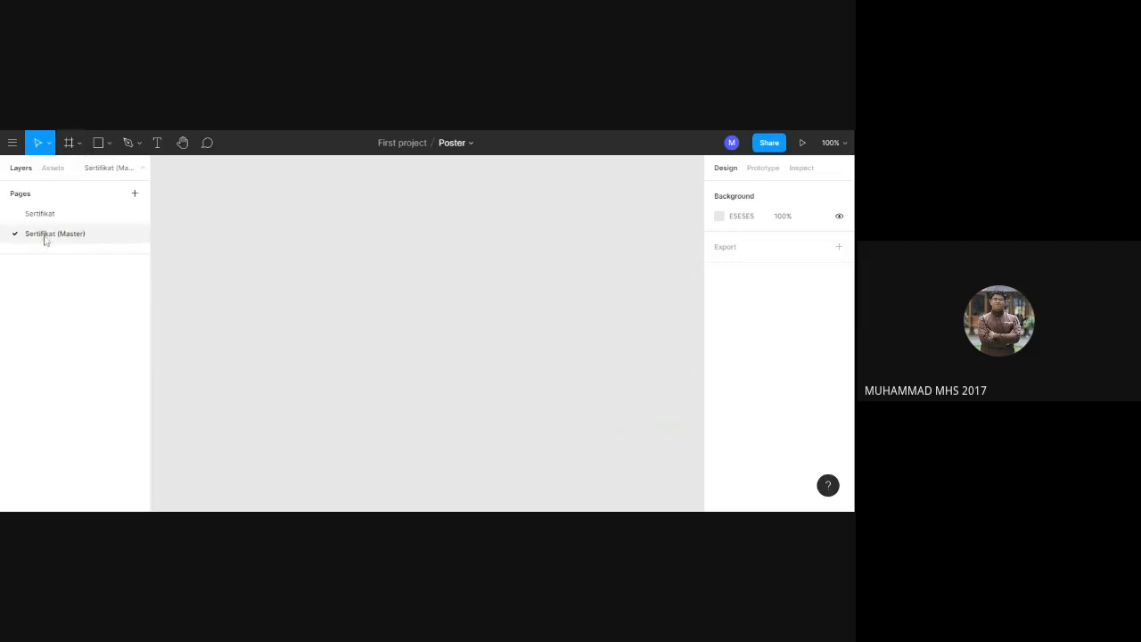
Try an Instagram story frame on the Sertifikat (Master) page and delete it.
left_click(77, 145)
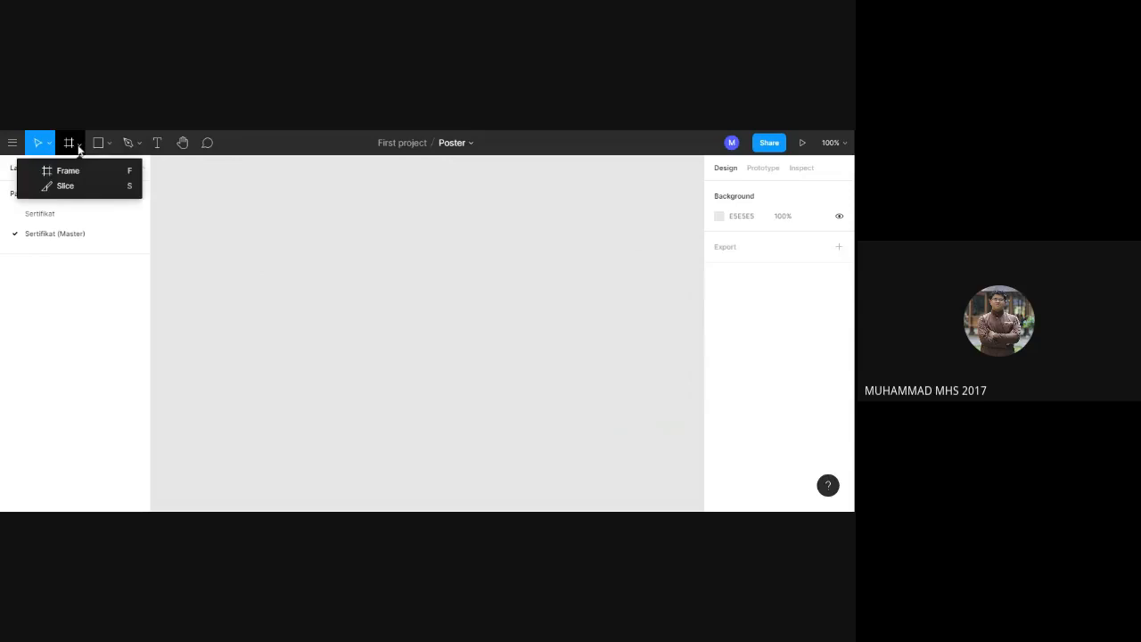
left_click(73, 147)
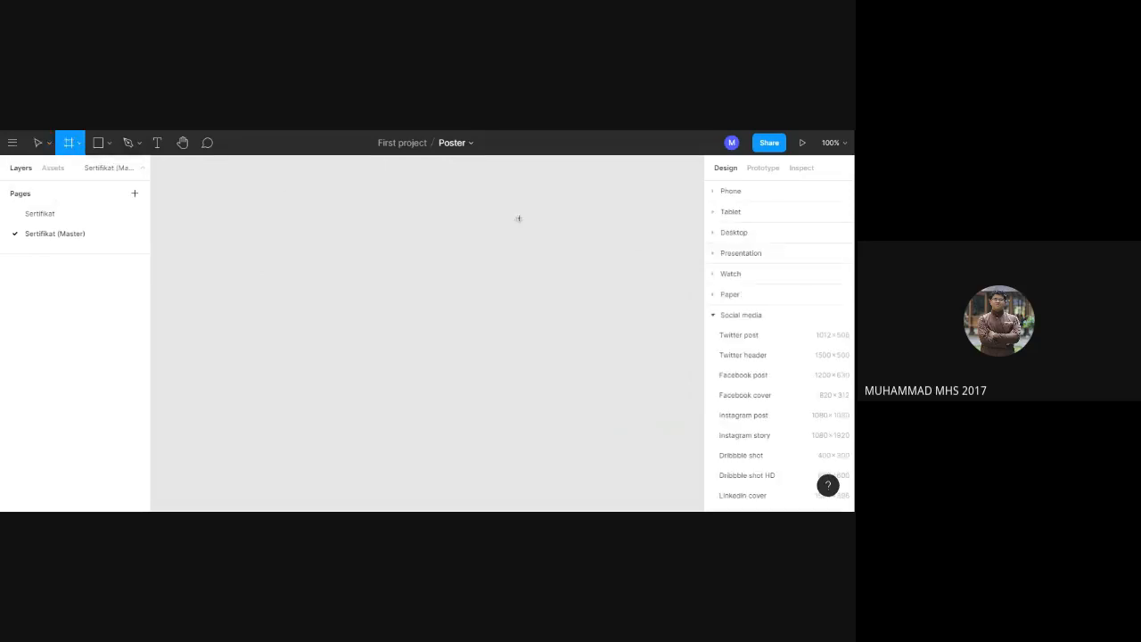
left_click(758, 437)
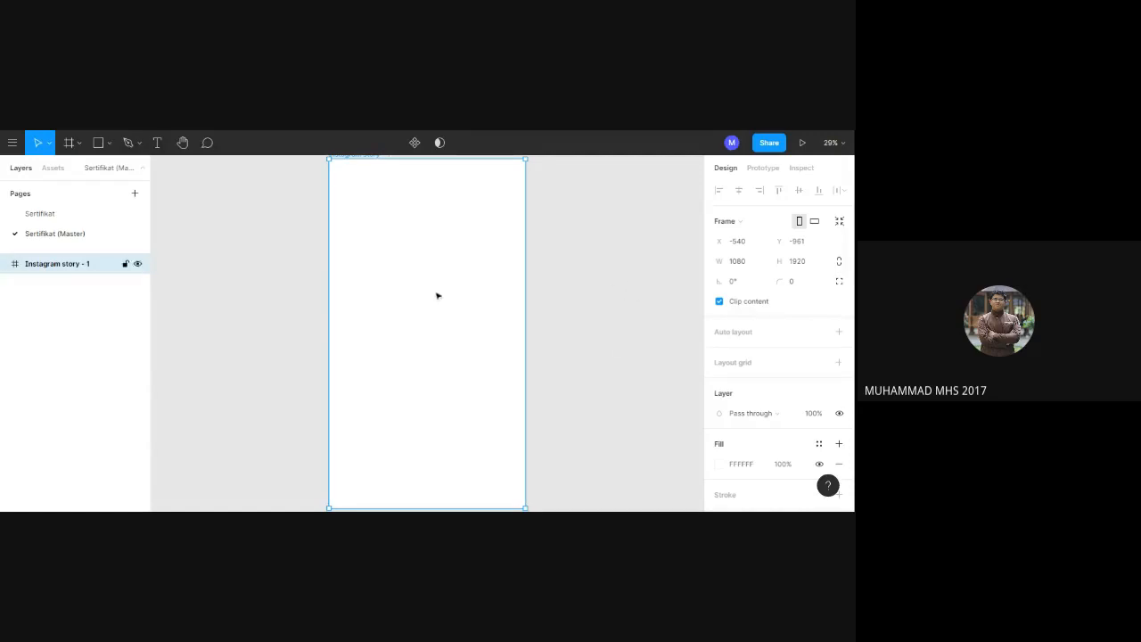
right_click(111, 273)
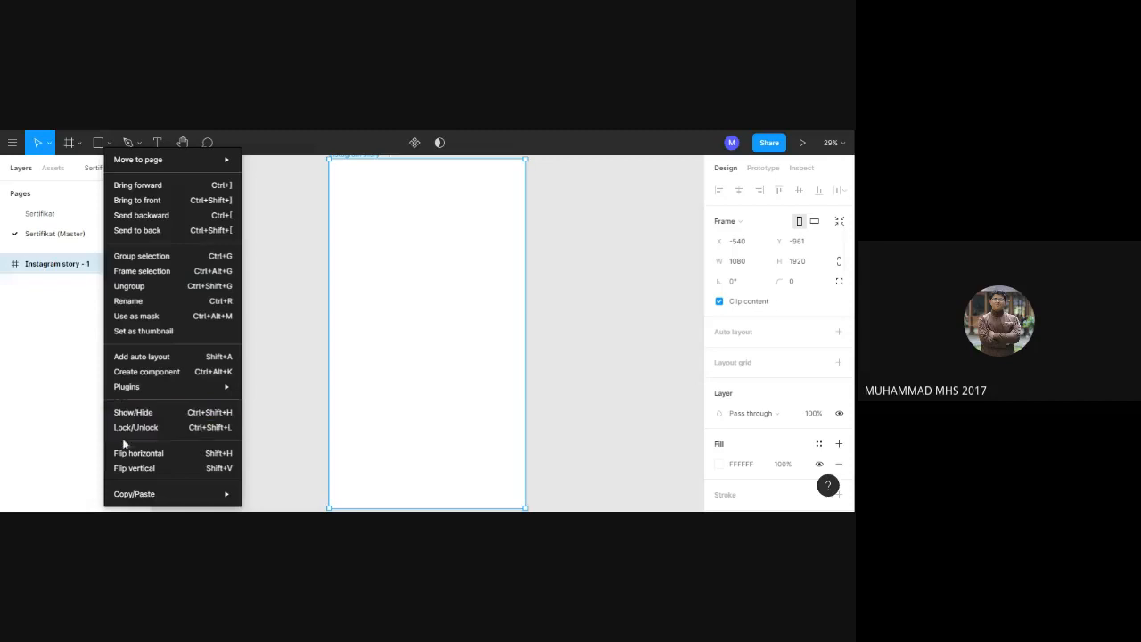
left_click(75, 376)
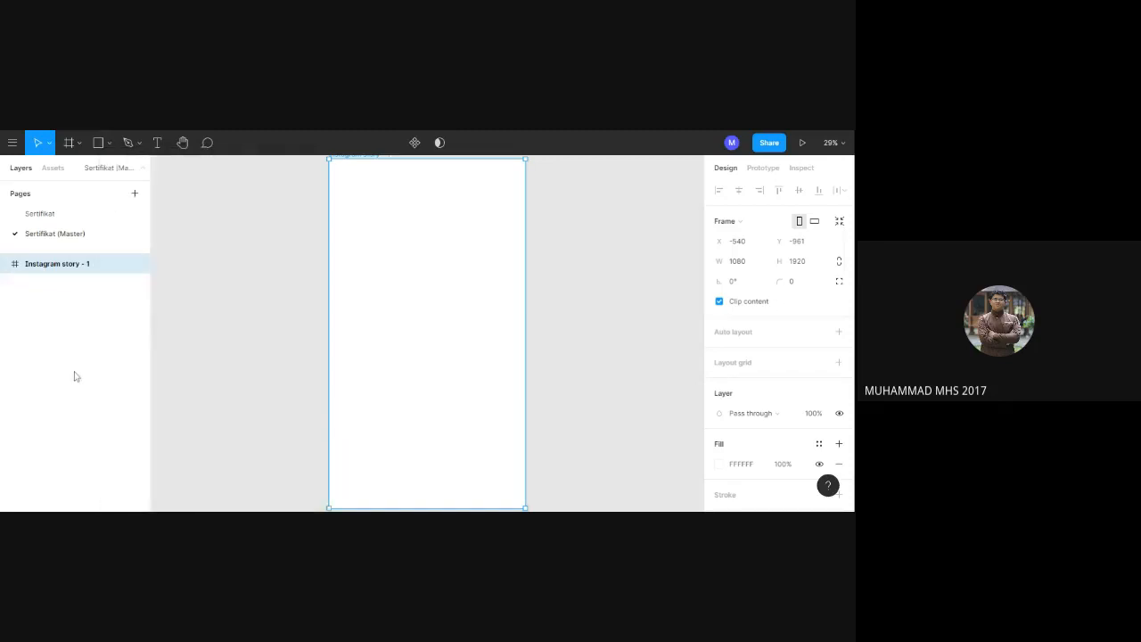
key("Delete")
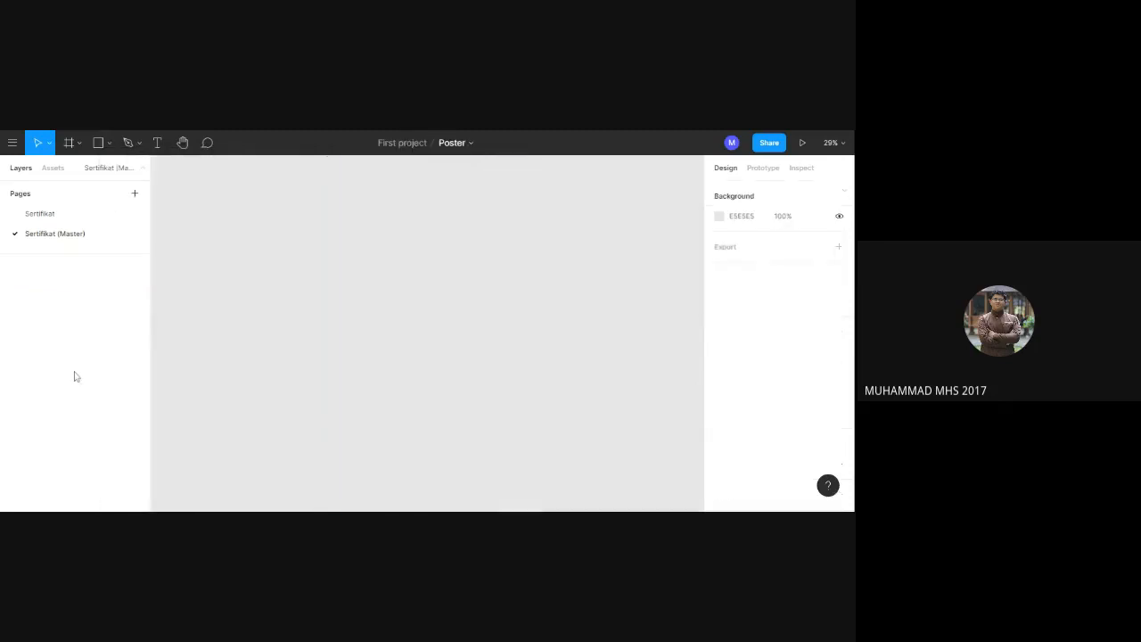
Add an Instagram post frame to the Sertifikat (Master) page and give it a solid bright red fill, D21212.
left_click(68, 144)
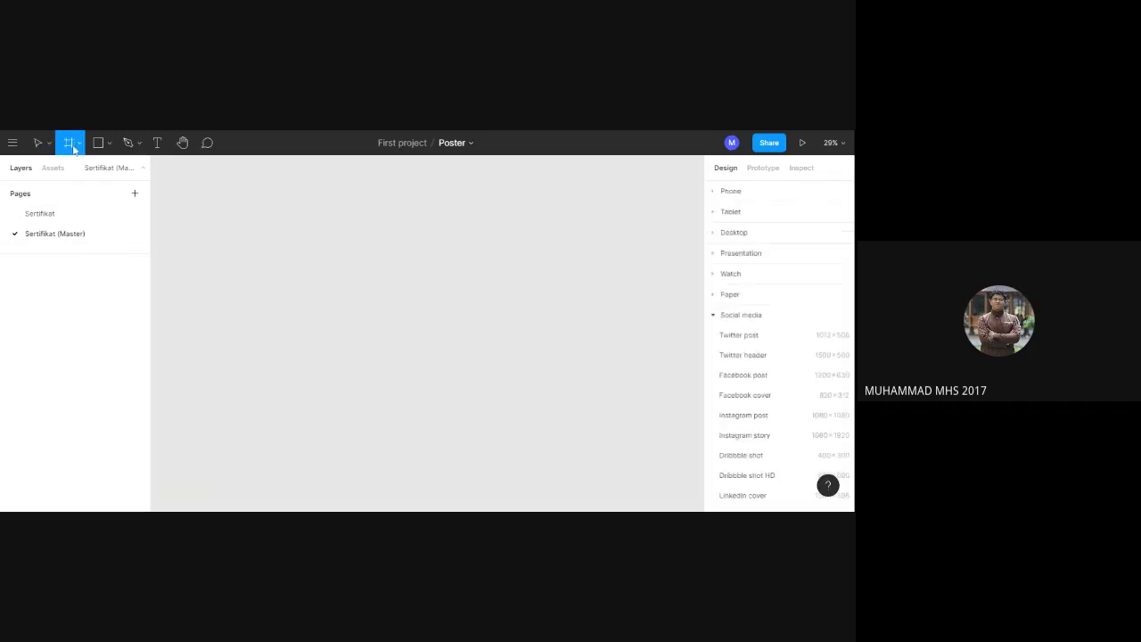
left_click(744, 418)
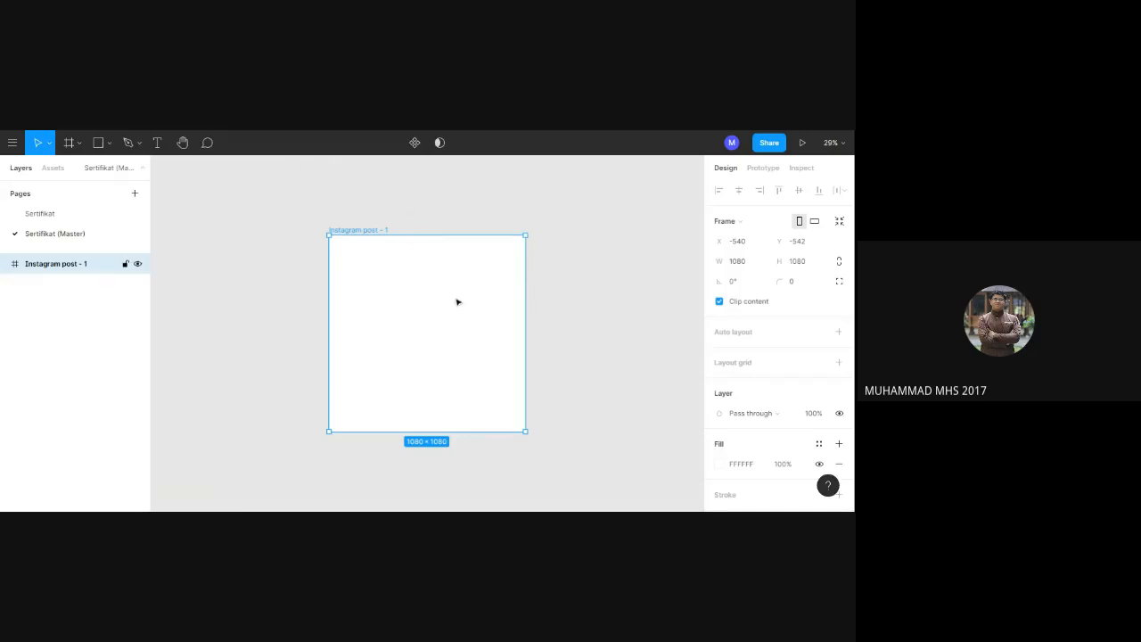
left_click(747, 471)
left_click(721, 464)
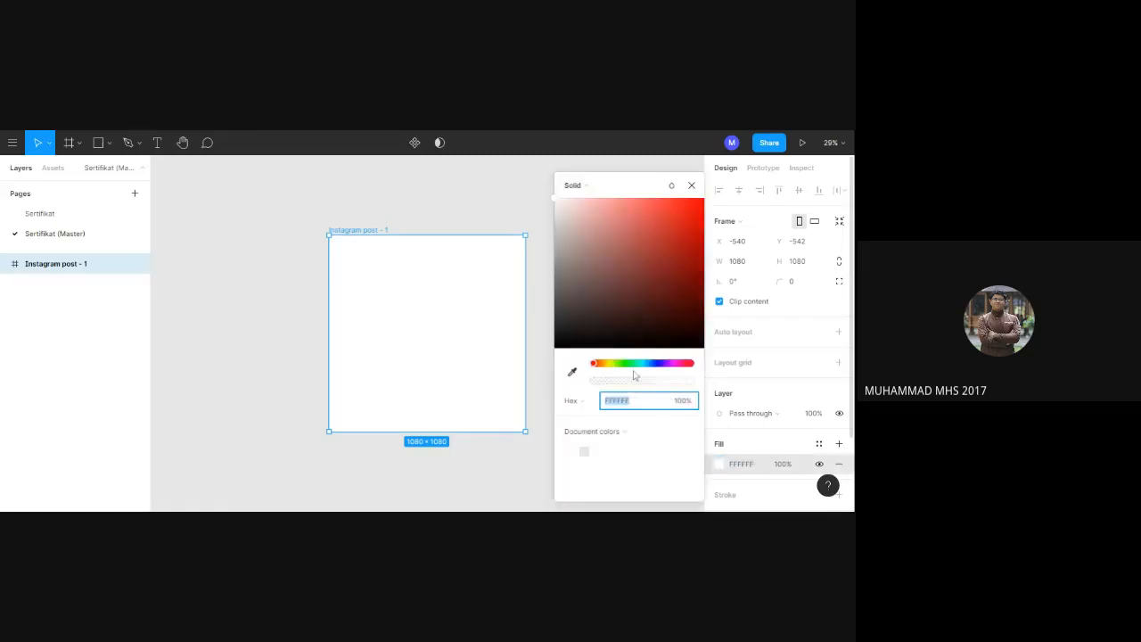
left_click(572, 374)
left_click_drag(595, 364, 687, 364)
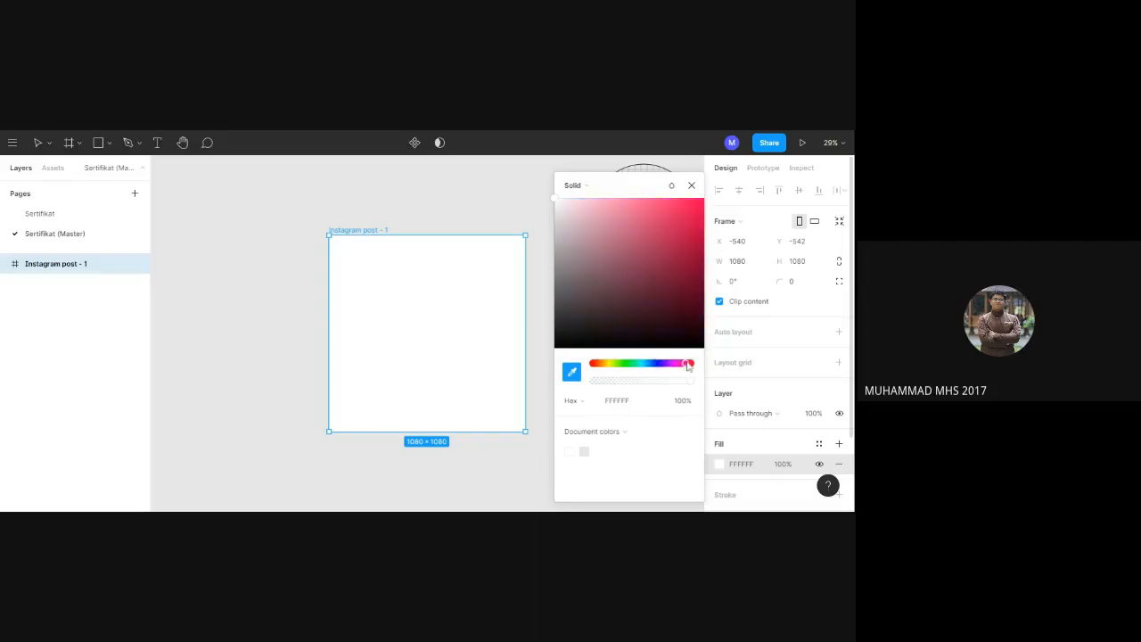
left_click(624, 433)
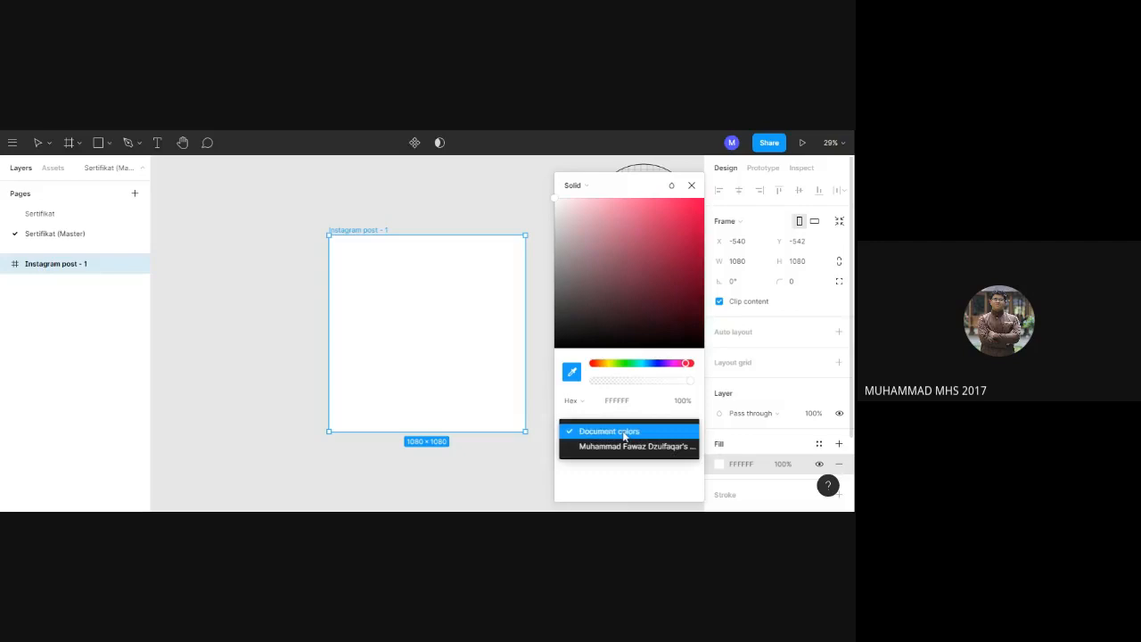
left_click(624, 434)
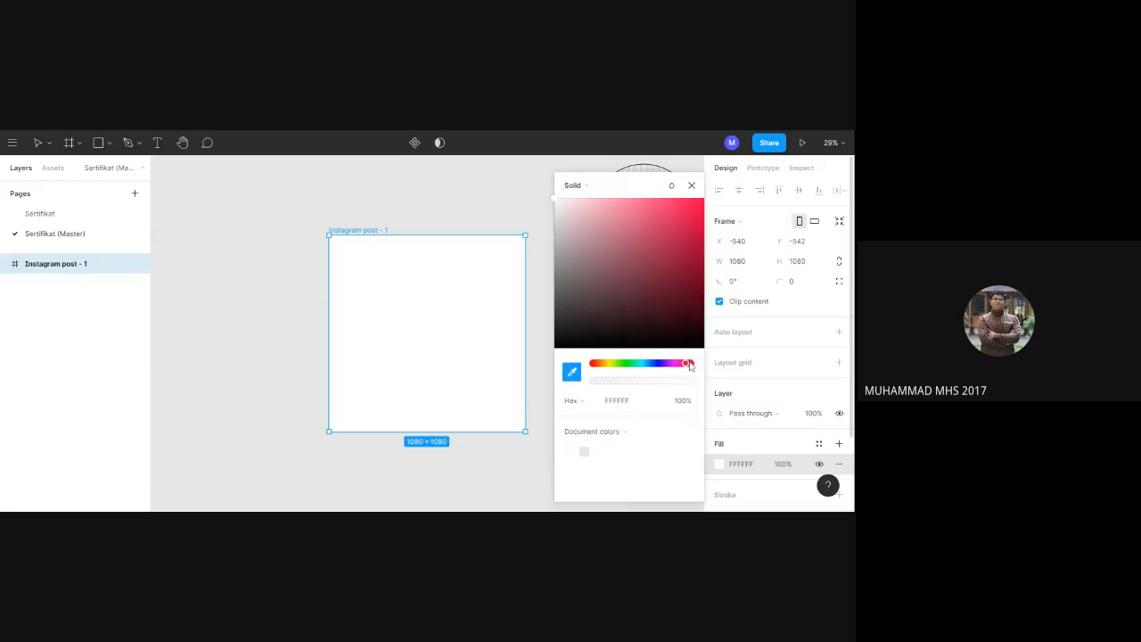
left_click_drag(690, 367, 696, 365)
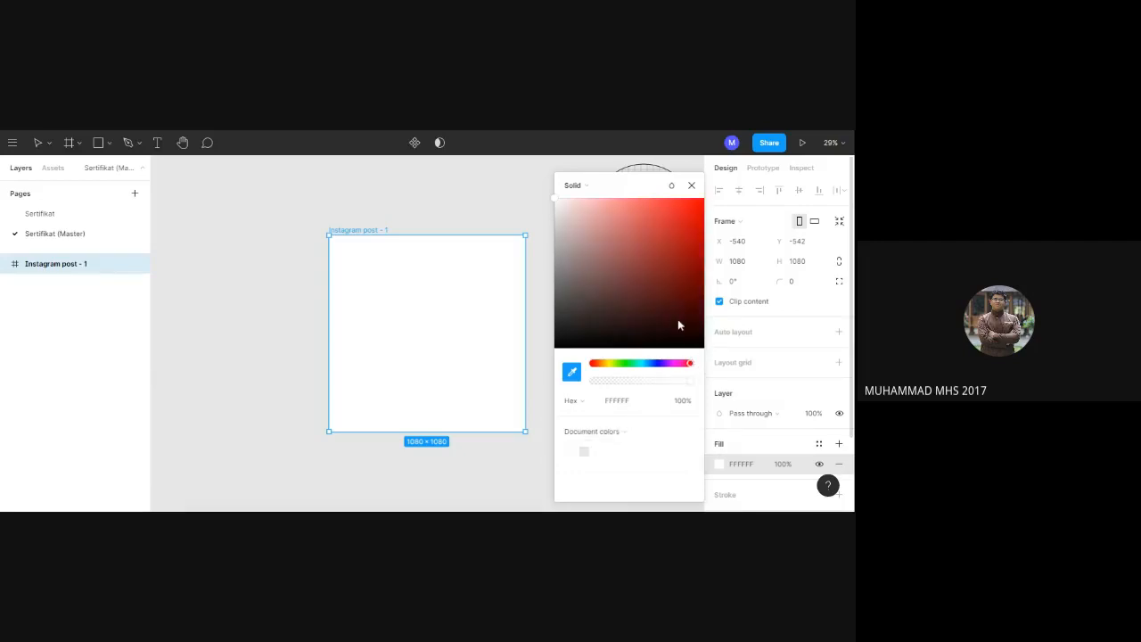
left_click(678, 319)
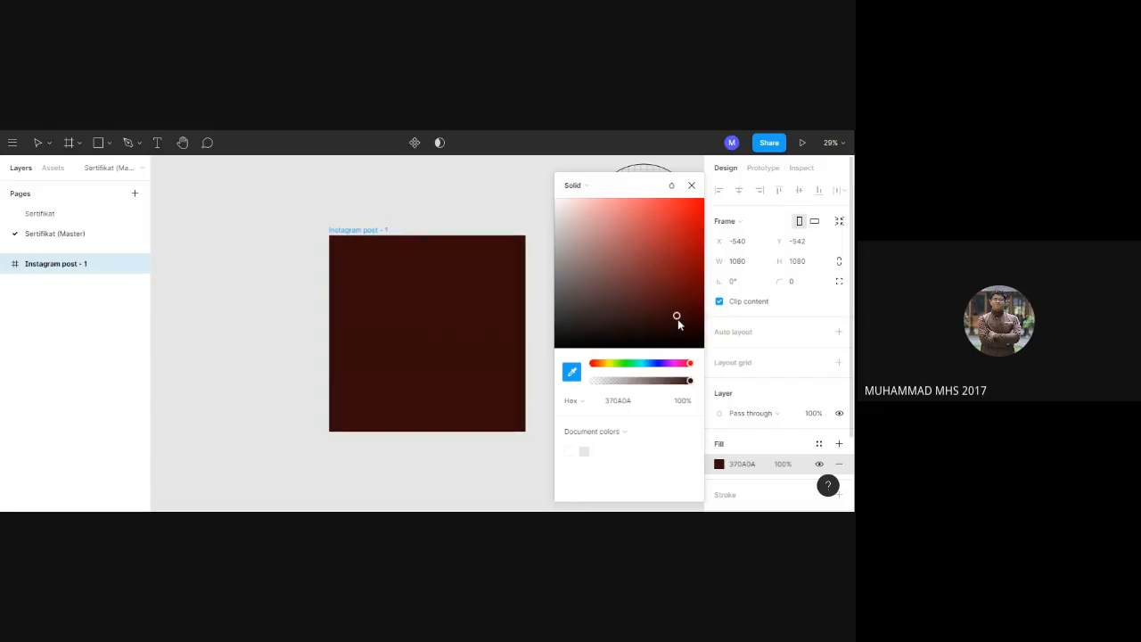
left_click(689, 258)
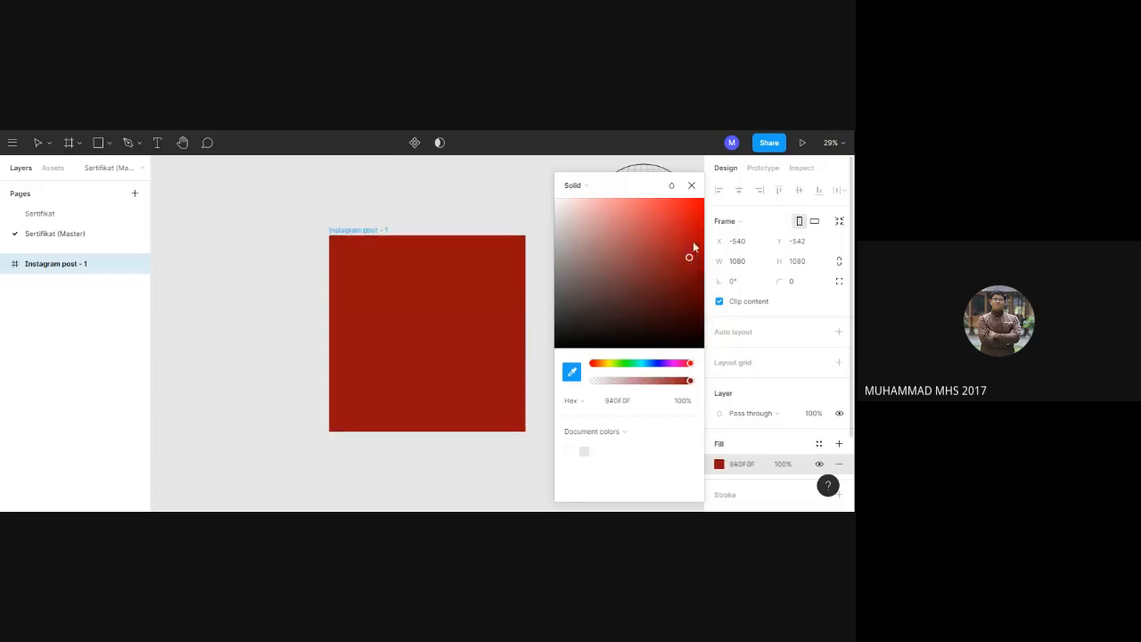
left_click(691, 225)
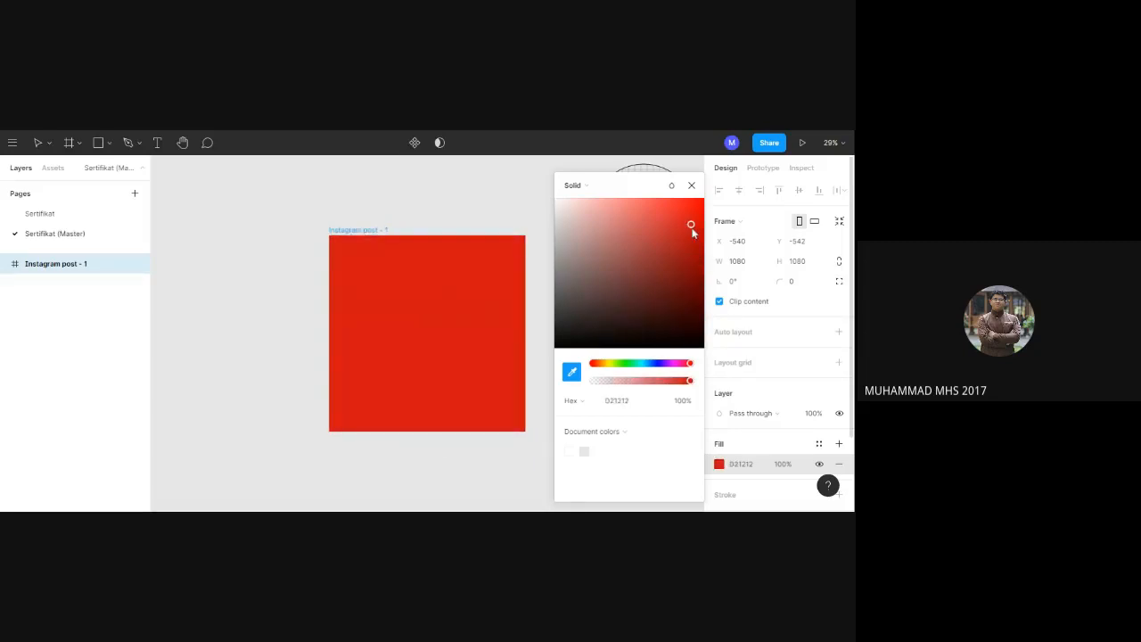
Shift the hue of the frame's fill to yellow-green, ACD212, and close the color picker.
left_click(615, 364)
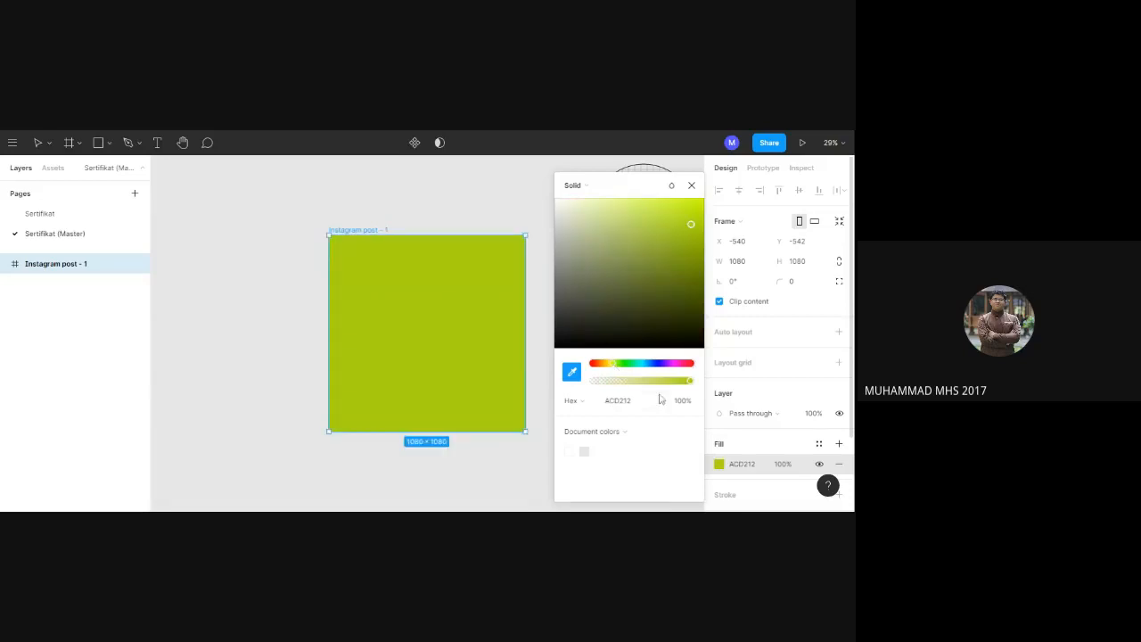
key("Return")
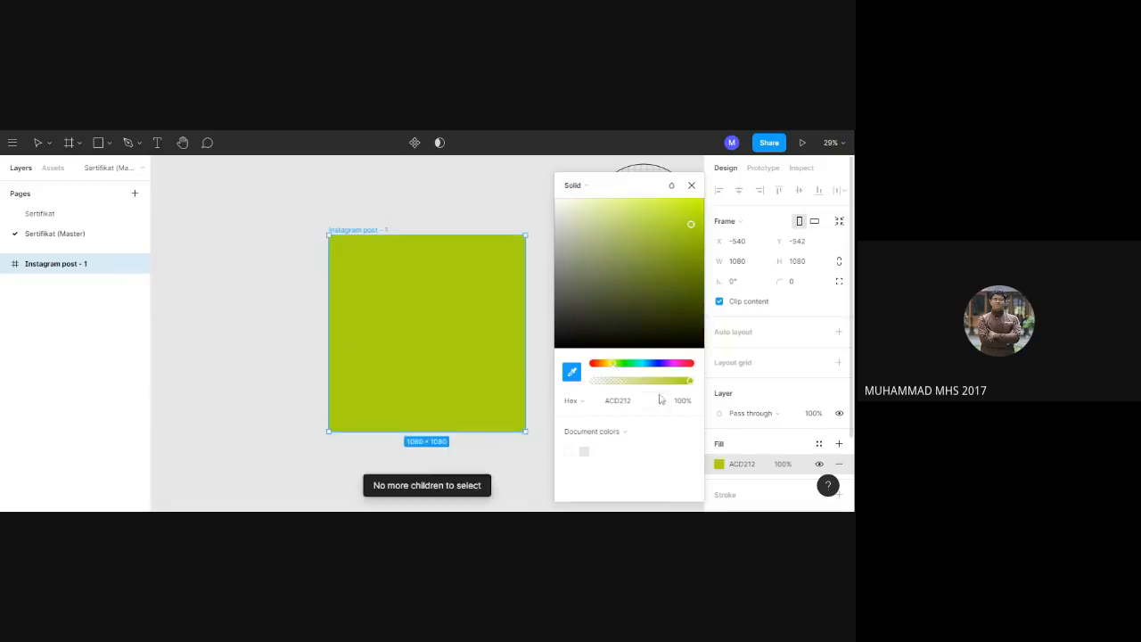
left_click(692, 185)
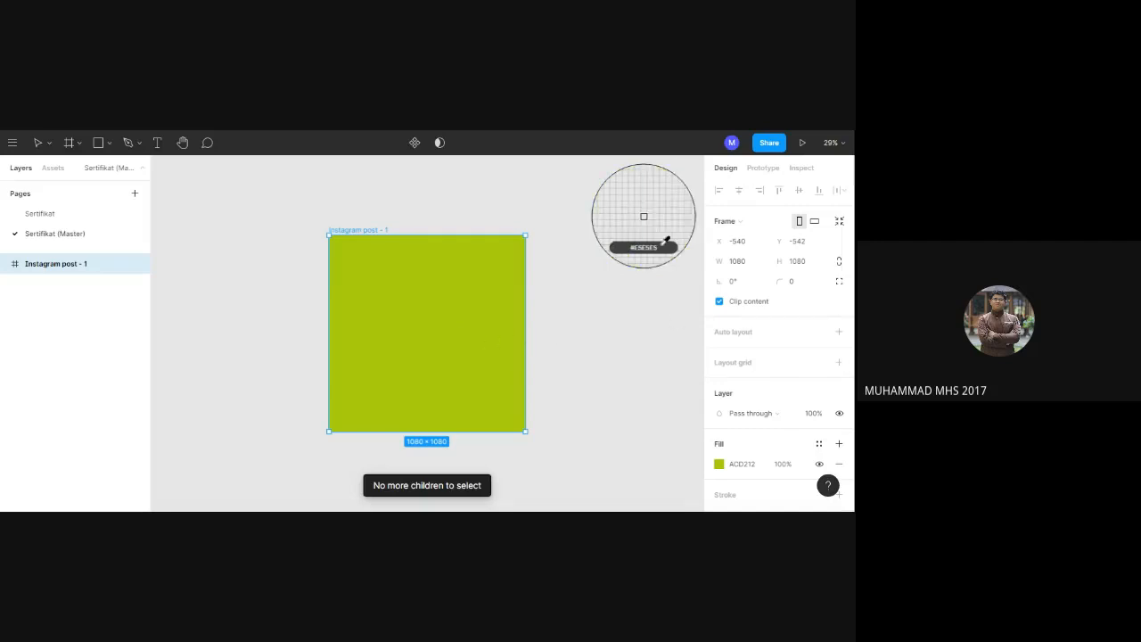
left_click(453, 348)
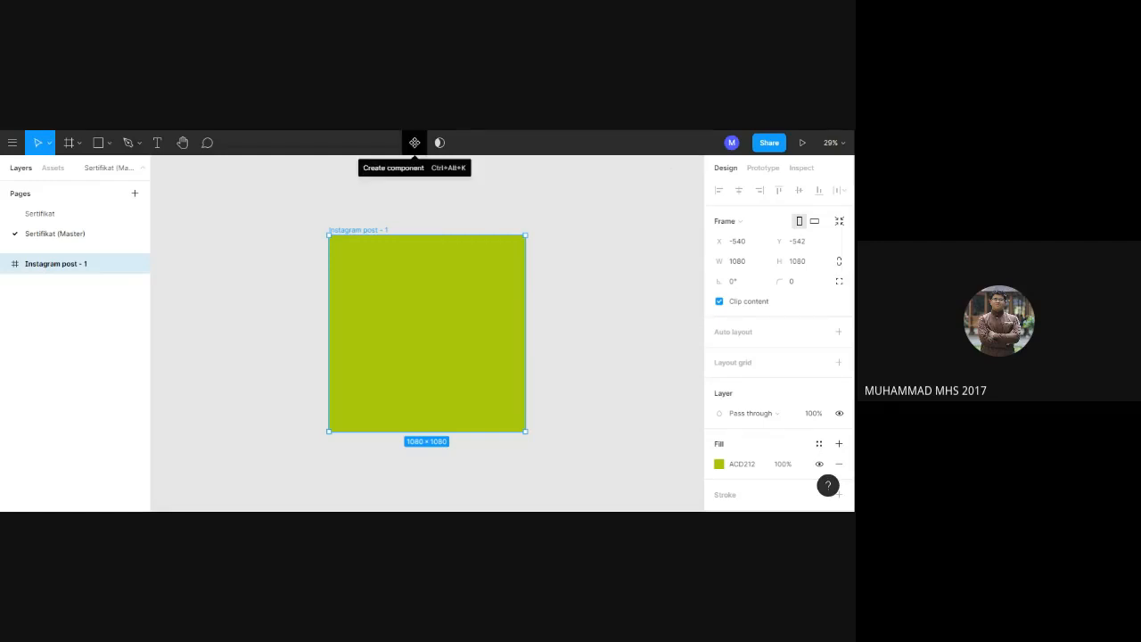
Try turning the Instagram post frame on the master page into a component and undo it.
left_click(415, 143)
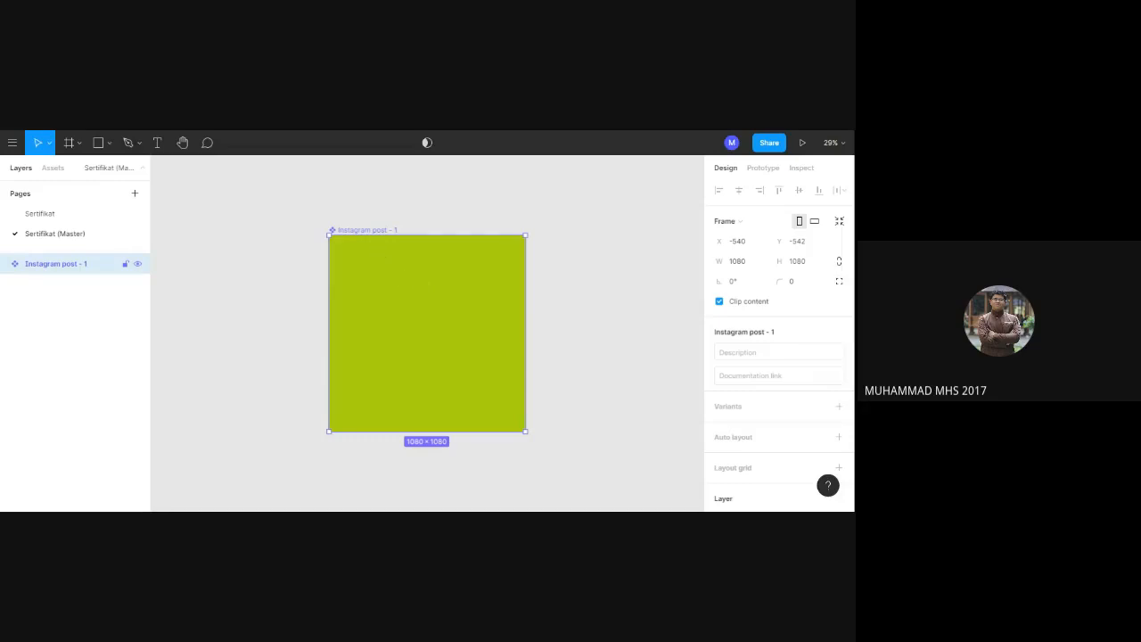
key("ctrl+z")
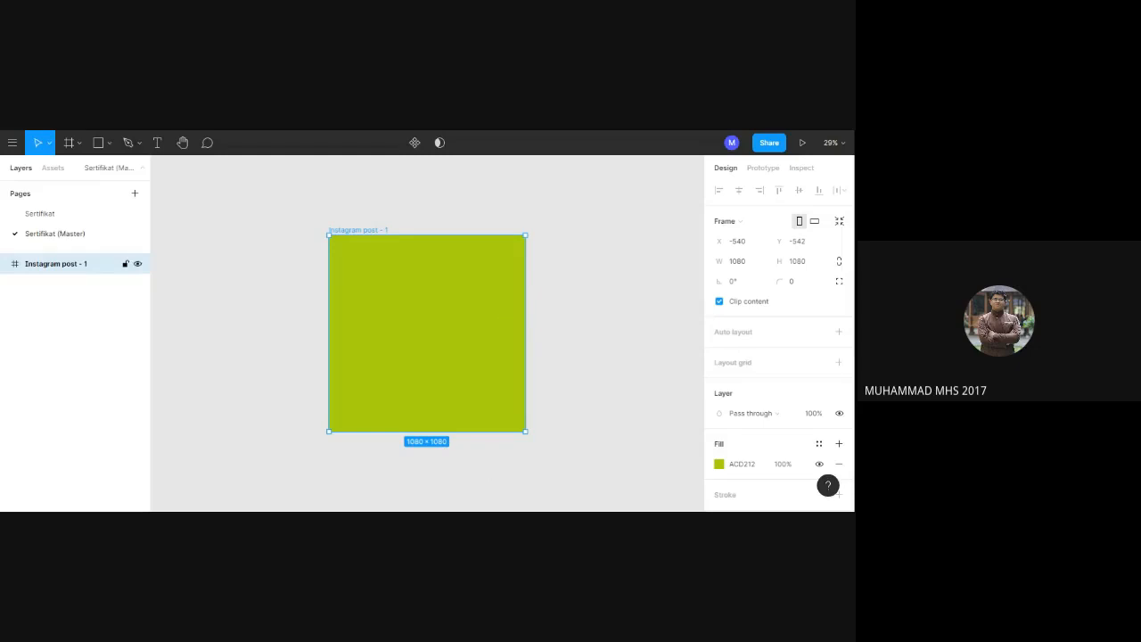
Reset the Instagram post frame's fill to white, FFFFFF, and draw a 1080 × 1080 rectangle covering the whole frame.
left_click(108, 148)
left_click(106, 170)
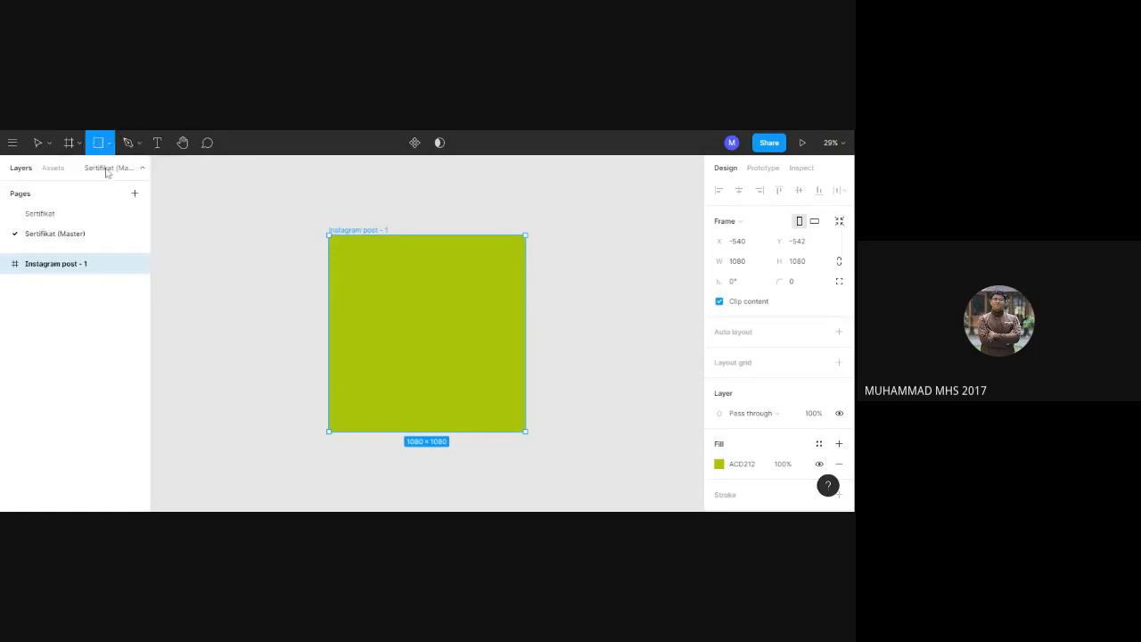
left_click(726, 472)
left_click(720, 465)
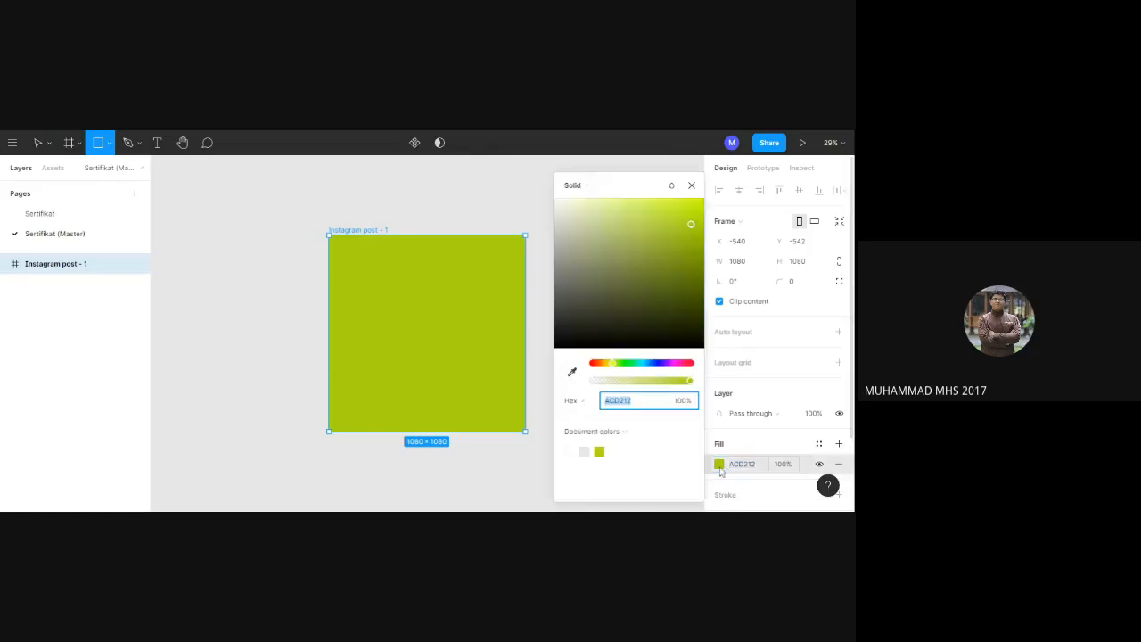
left_click(627, 398)
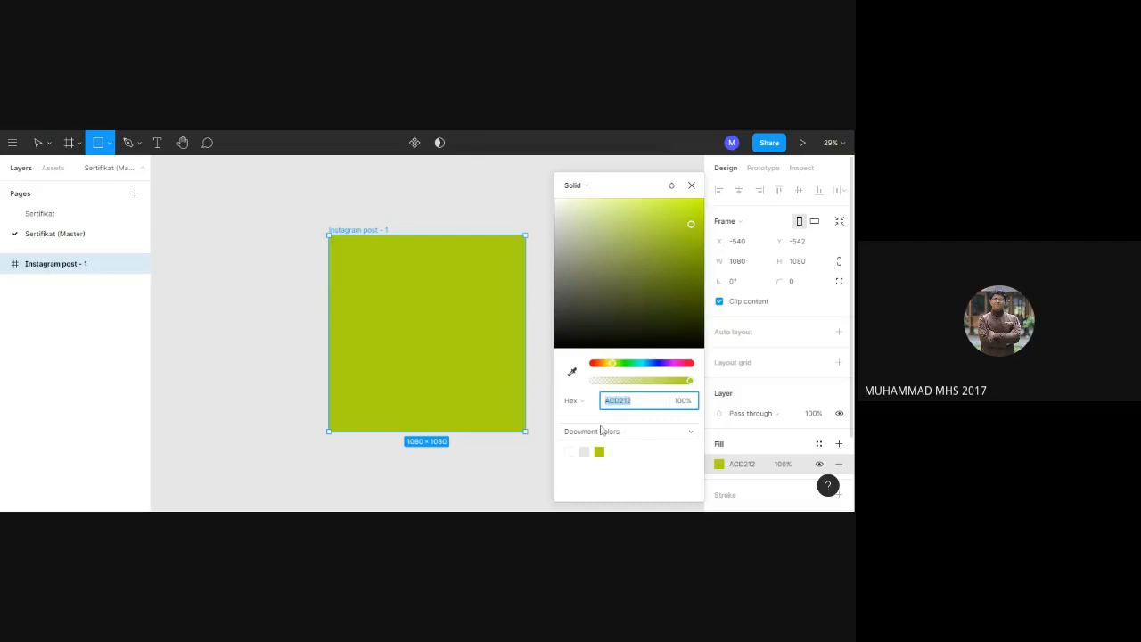
left_click(572, 452)
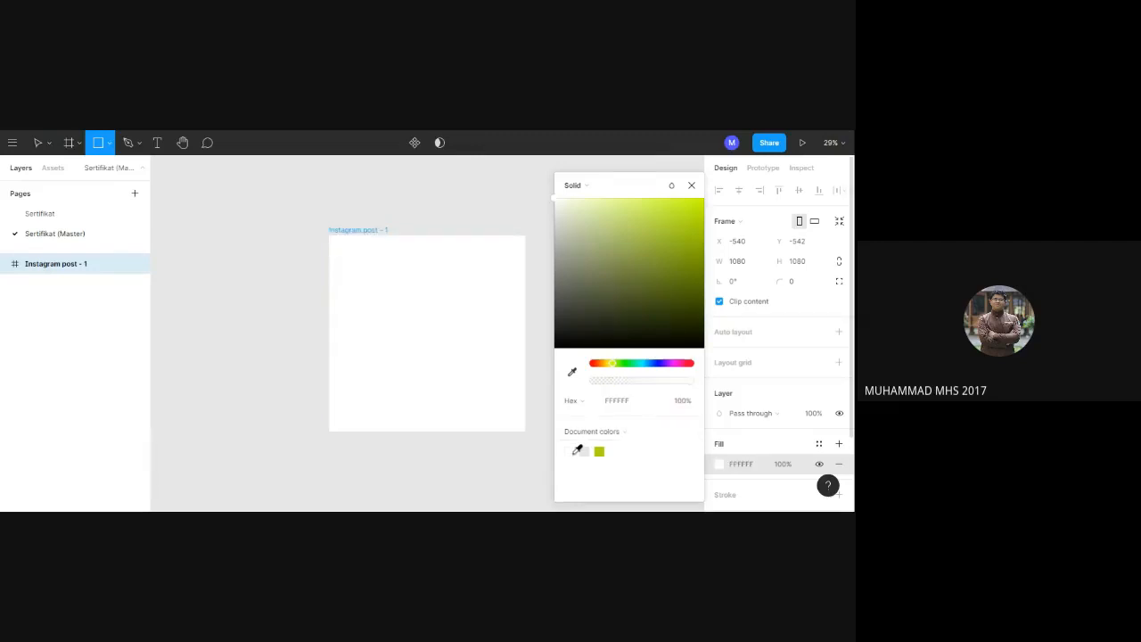
left_click_drag(496, 389, 328, 233)
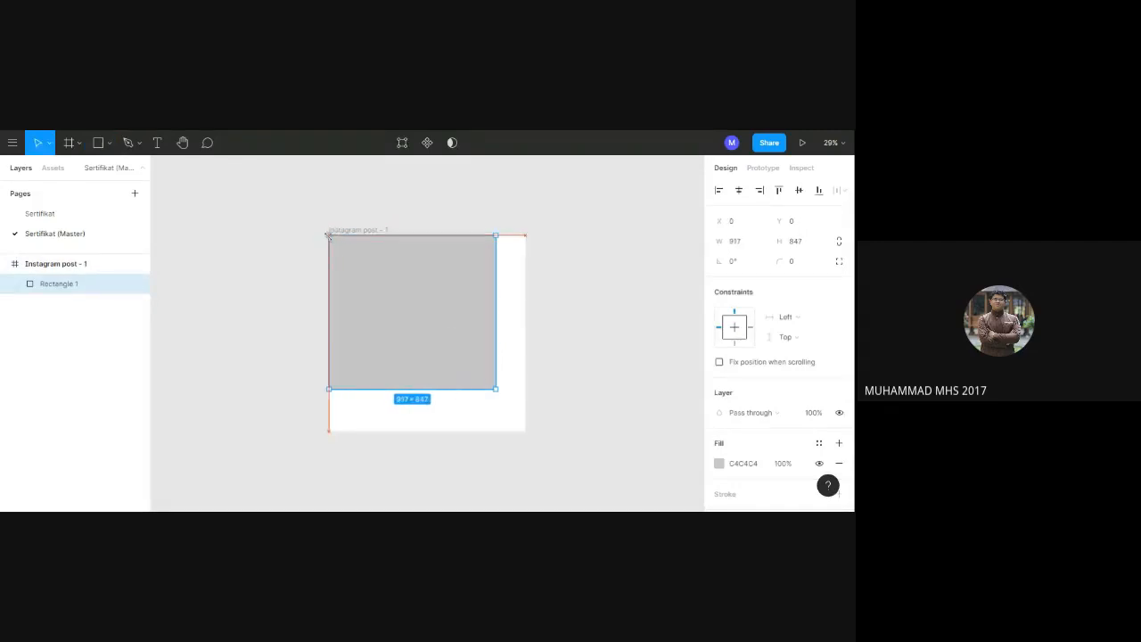
left_click_drag(496, 389, 525, 431)
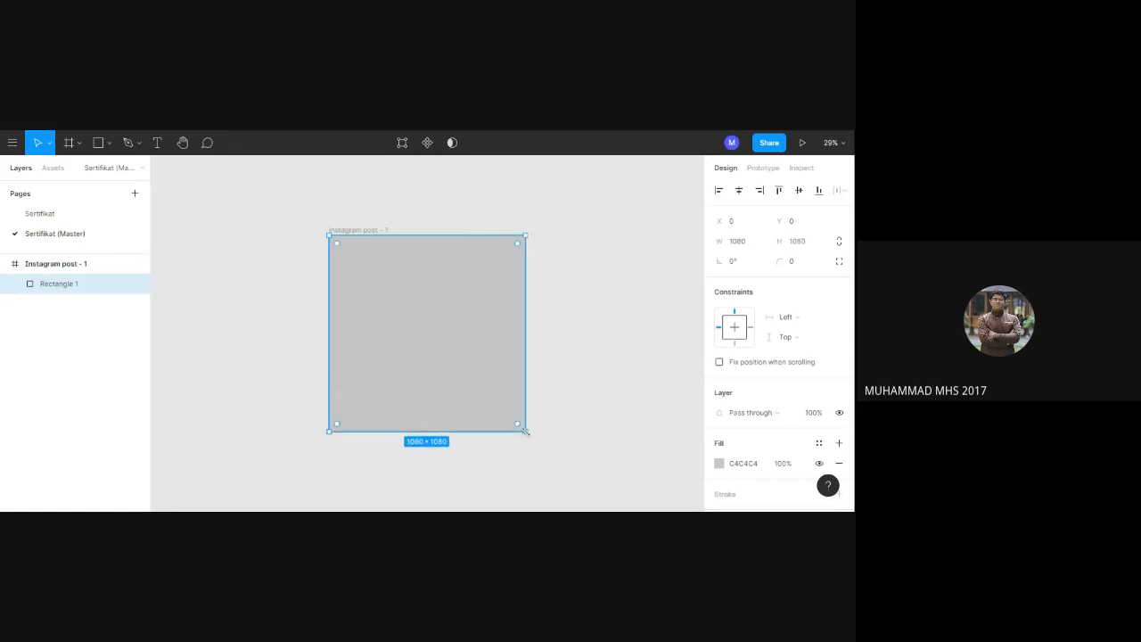
Give the rectangle a solid bright blue fill, 2C34F8, and turn it into a component.
left_click(720, 463)
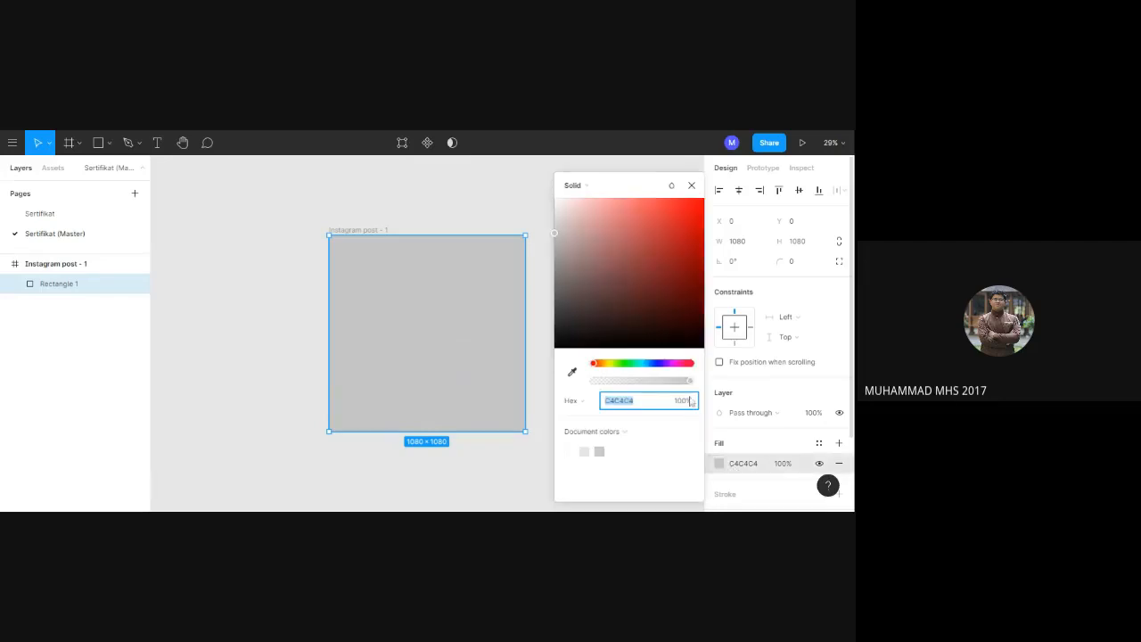
mouse_move(689, 384)
left_mouse_down()
mouse_move(662, 386)
mouse_move(698, 385)
left_mouse_up()
left_click(659, 366)
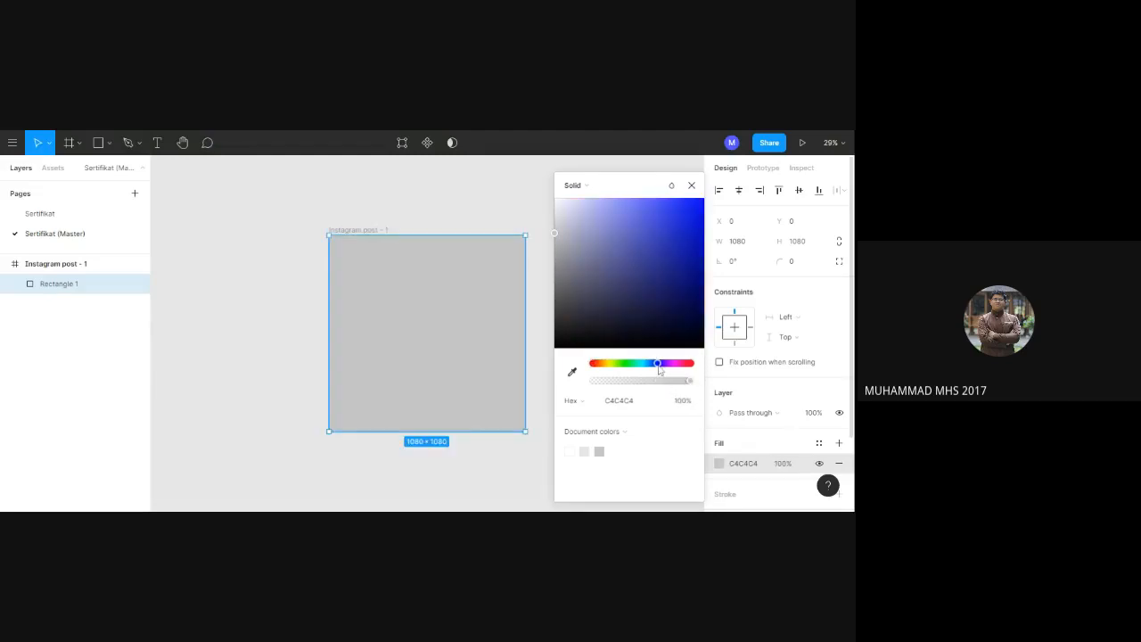
left_click(659, 283)
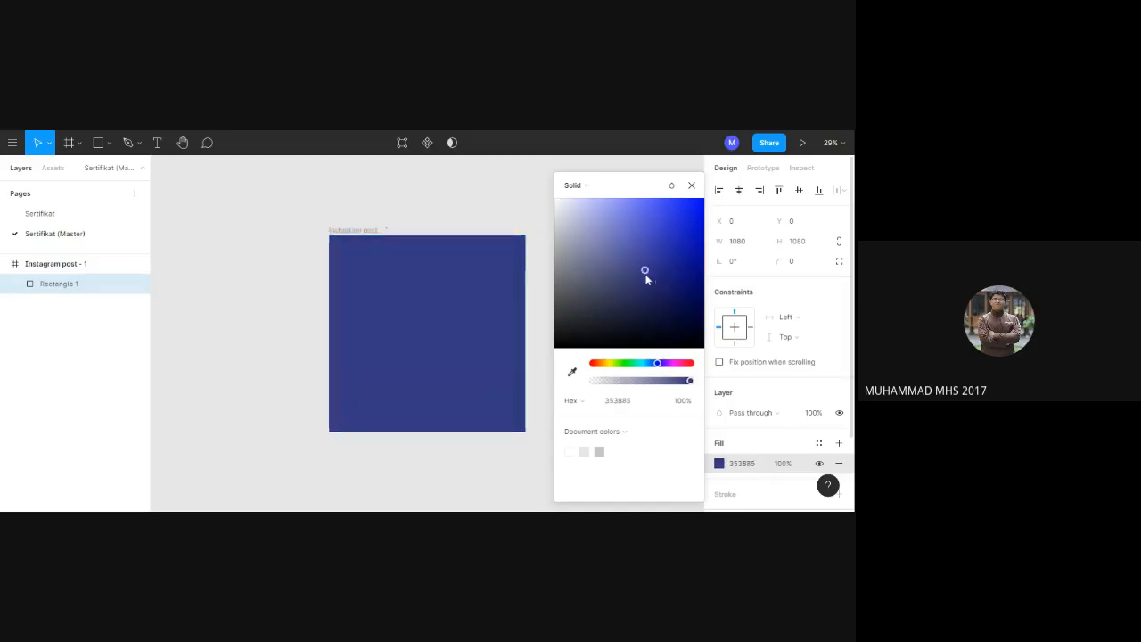
left_click(660, 206)
left_click(678, 205)
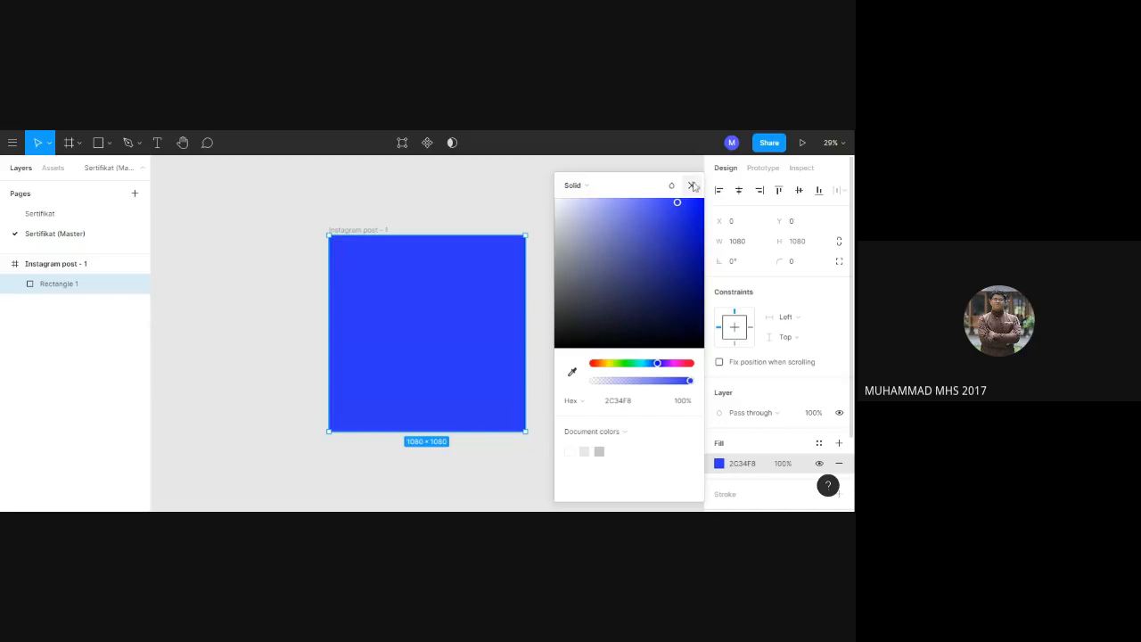
left_click(692, 186)
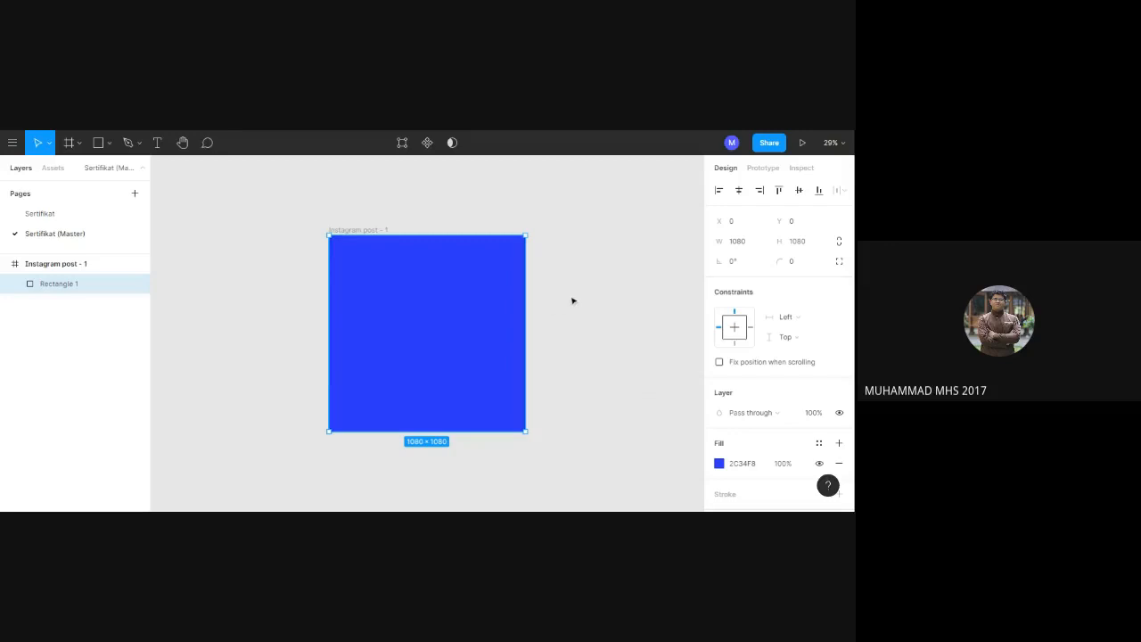
left_click(428, 147)
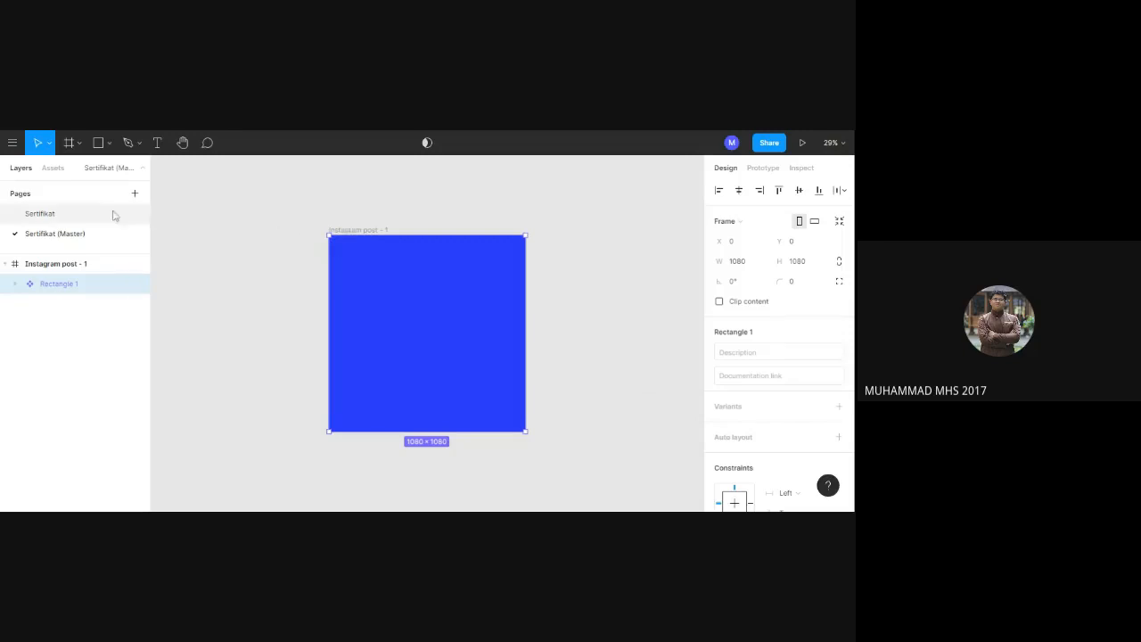
Place an instance of the blue rectangle component on the Sertifikat page so that it fills the Instagram post - 1 frame.
left_click(63, 219)
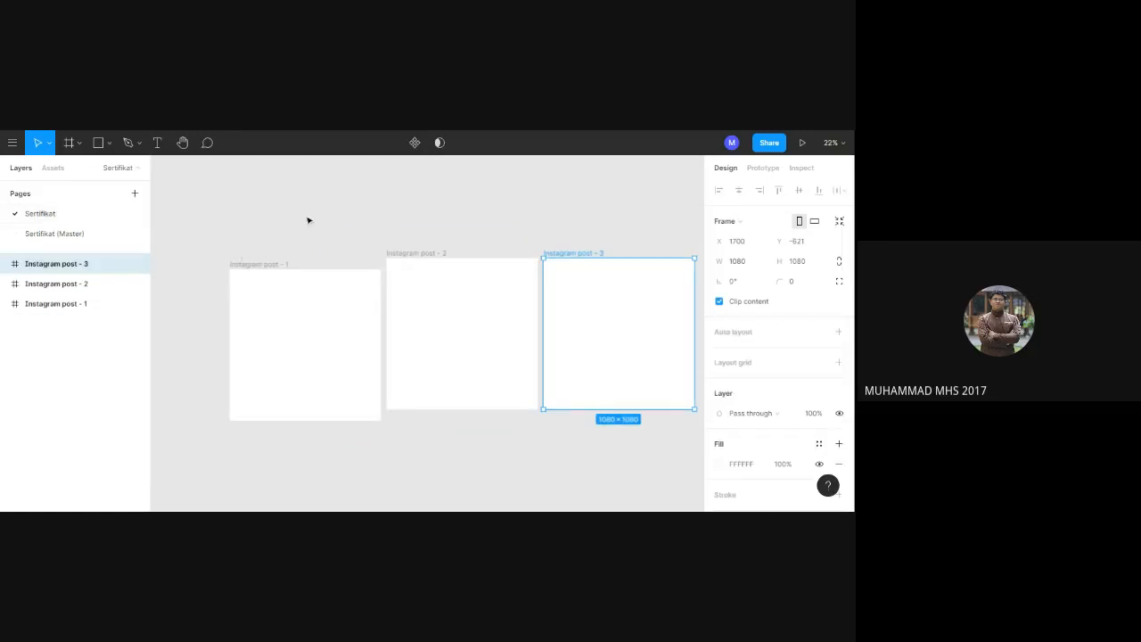
left_click(327, 306)
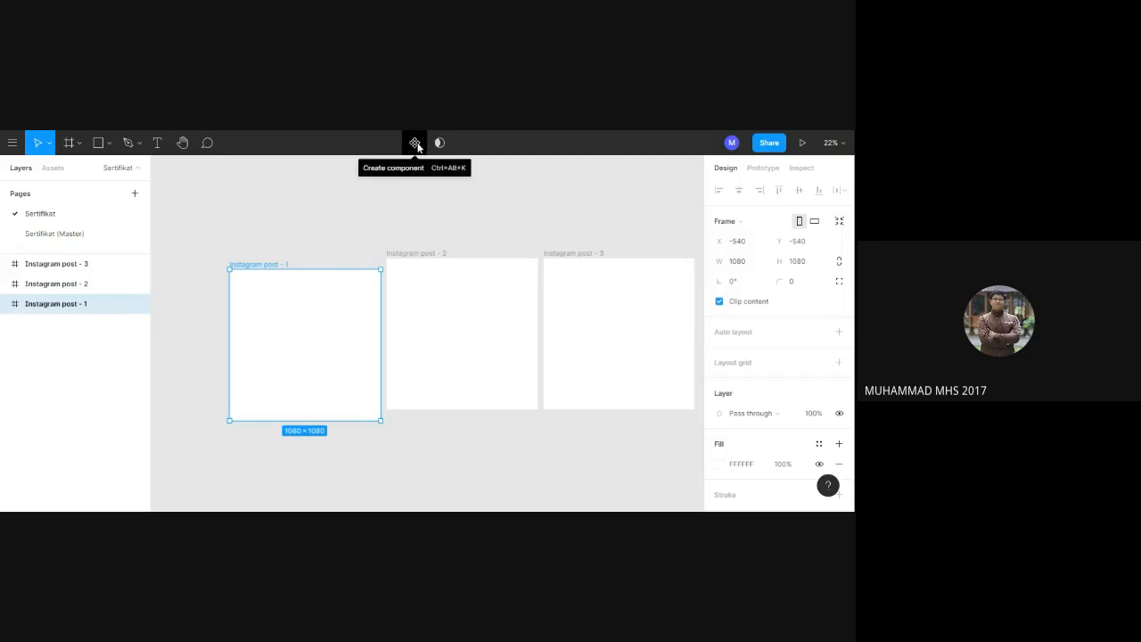
left_click(52, 170)
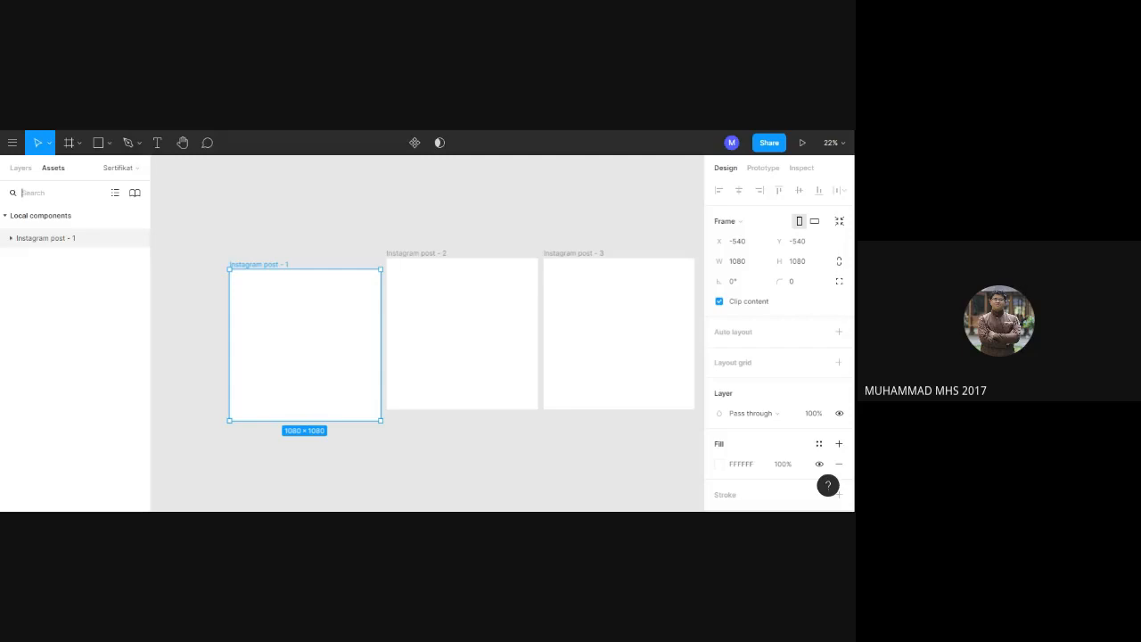
left_click(63, 239)
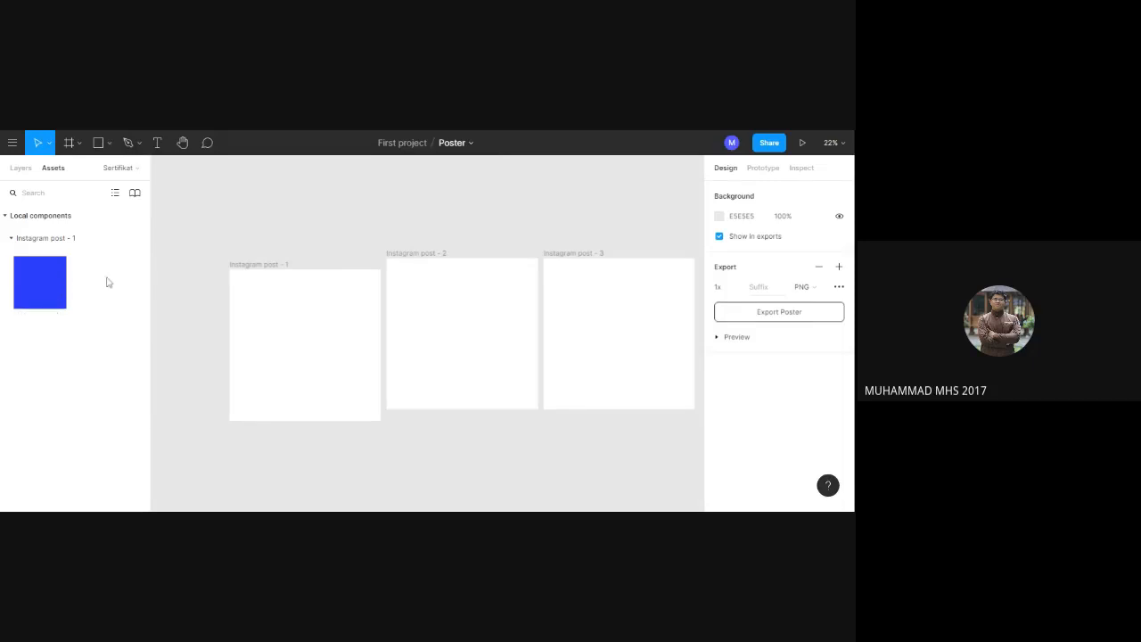
left_click_drag(41, 287, 305, 347)
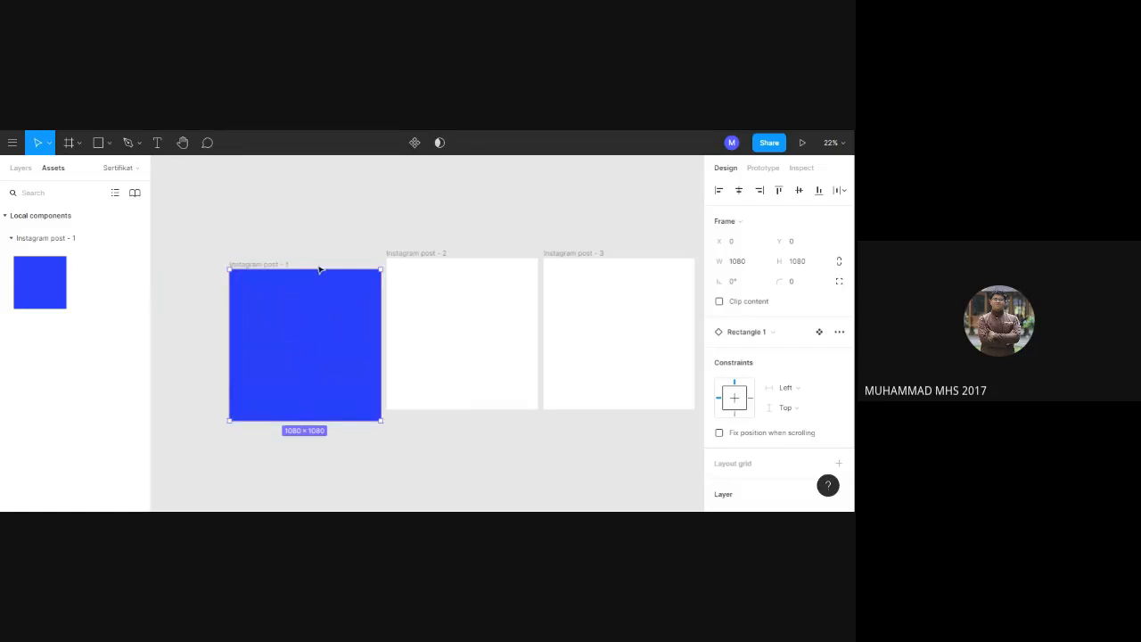
Review the instance in the Sertifikat page's layers and compare it with the component on the Sertifikat (Master) page.
left_click(20, 169)
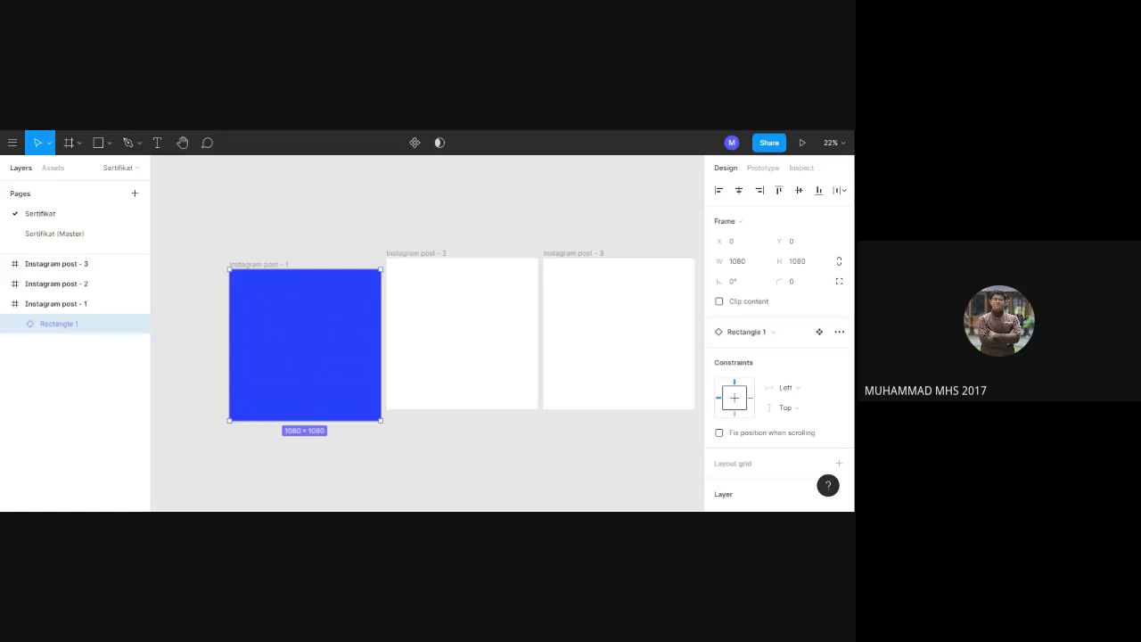
left_click(80, 239)
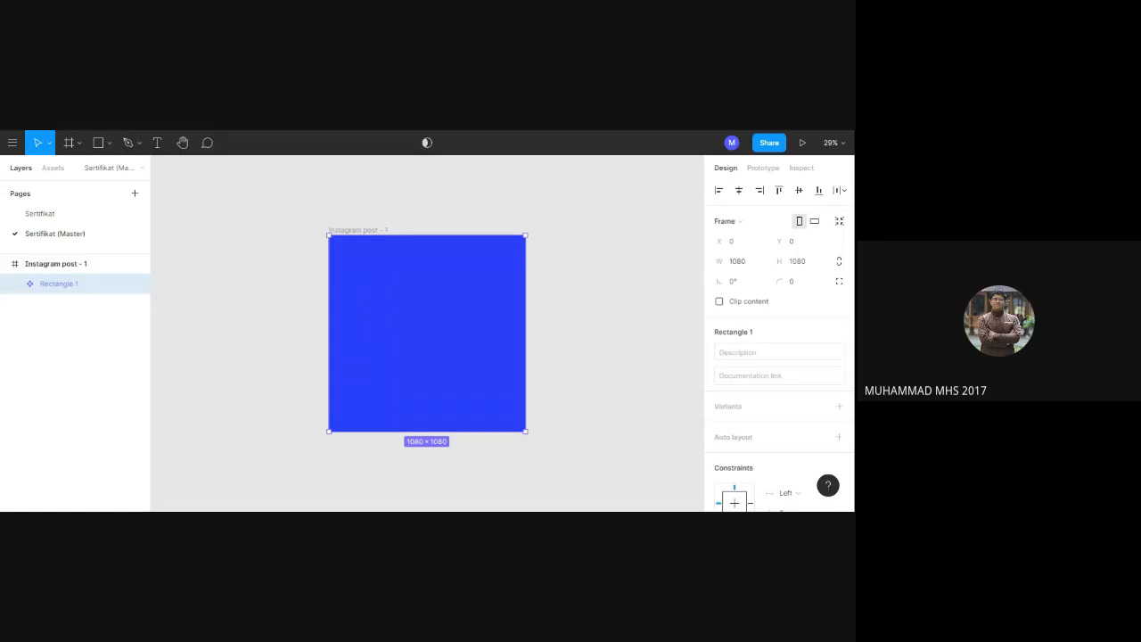
left_click(67, 221)
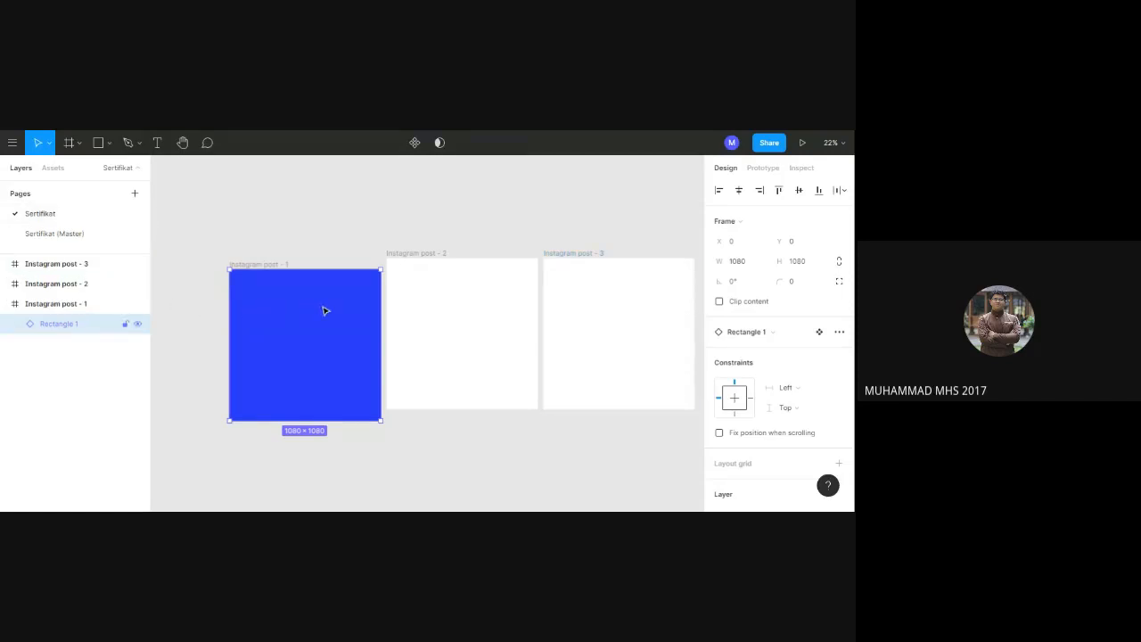
Fill the Instagram post - 2 and Instagram post - 3 frames with instances of the blue rectangle component.
left_click(478, 307)
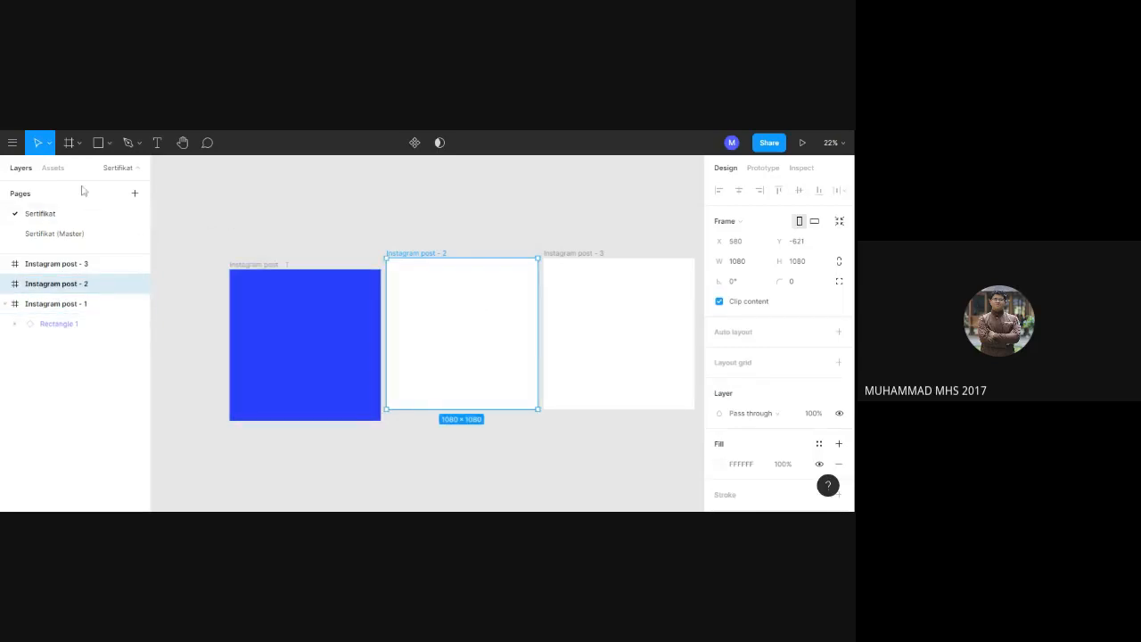
left_click(52, 172)
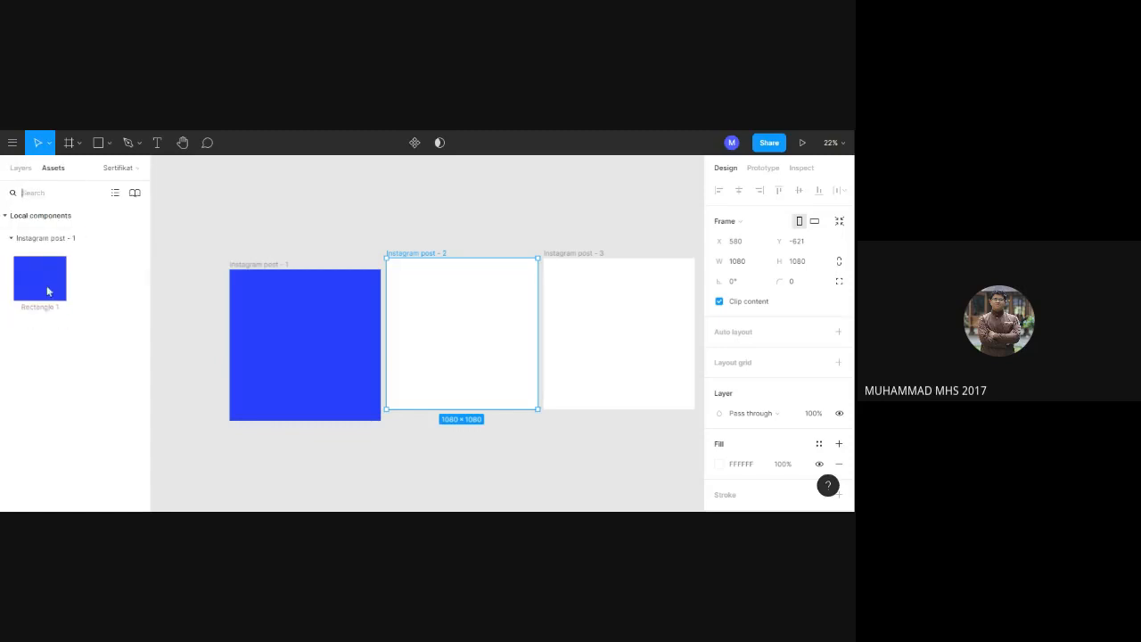
left_click_drag(46, 285, 482, 344)
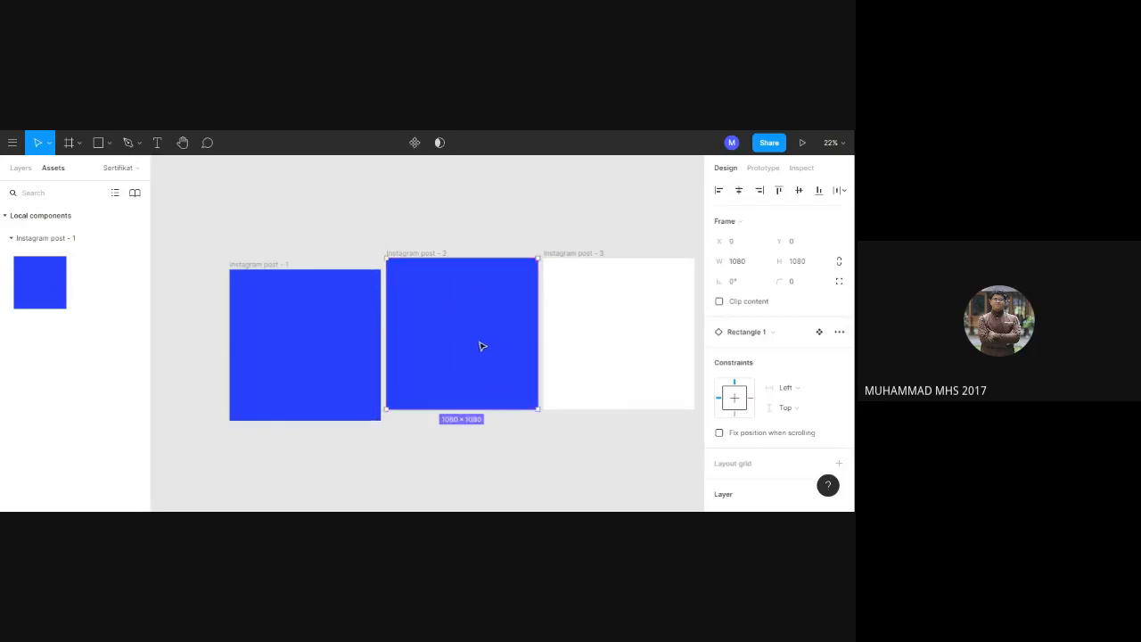
left_click_drag(44, 288, 630, 338)
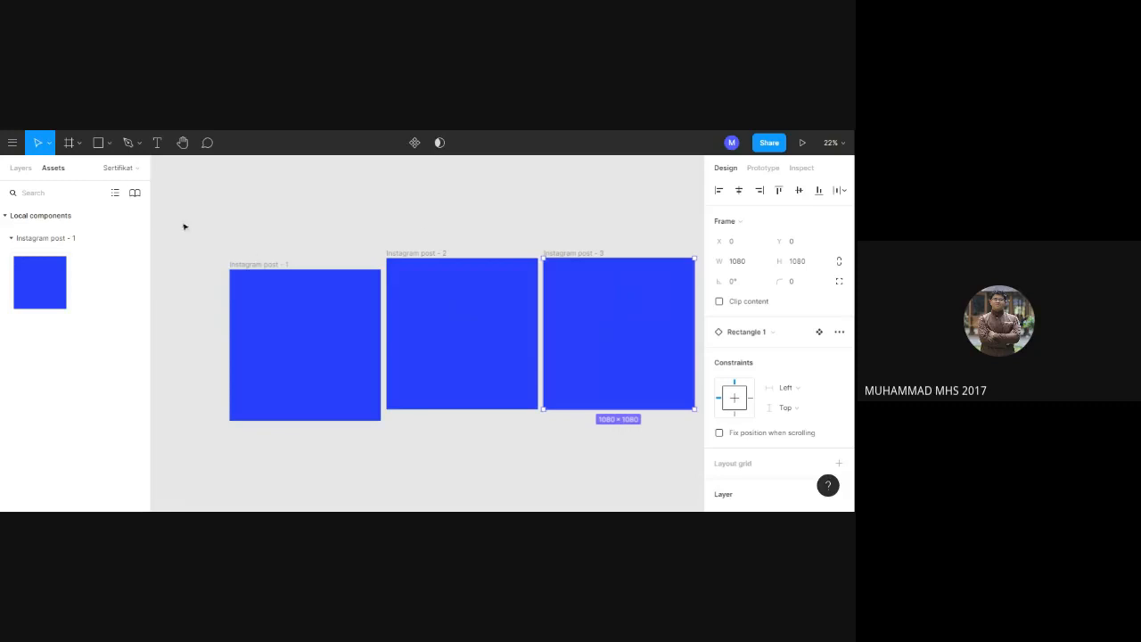
Return to the Sertifikat (Master) page with its blue rectangle component selected, keeping the page name as it is.
left_click(31, 169)
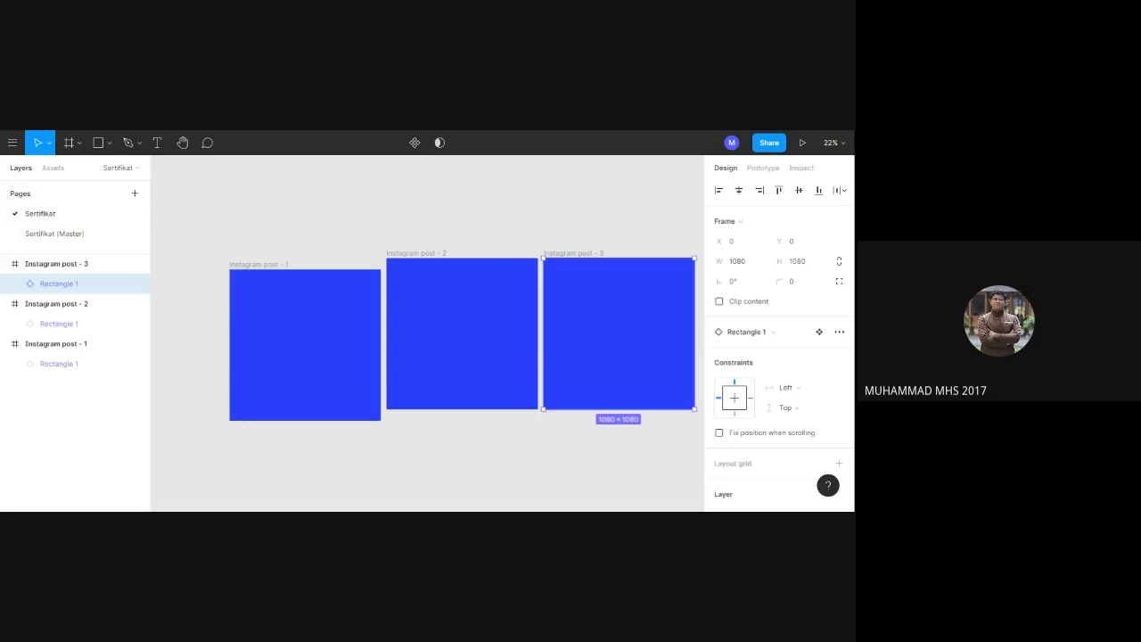
double_click(94, 237)
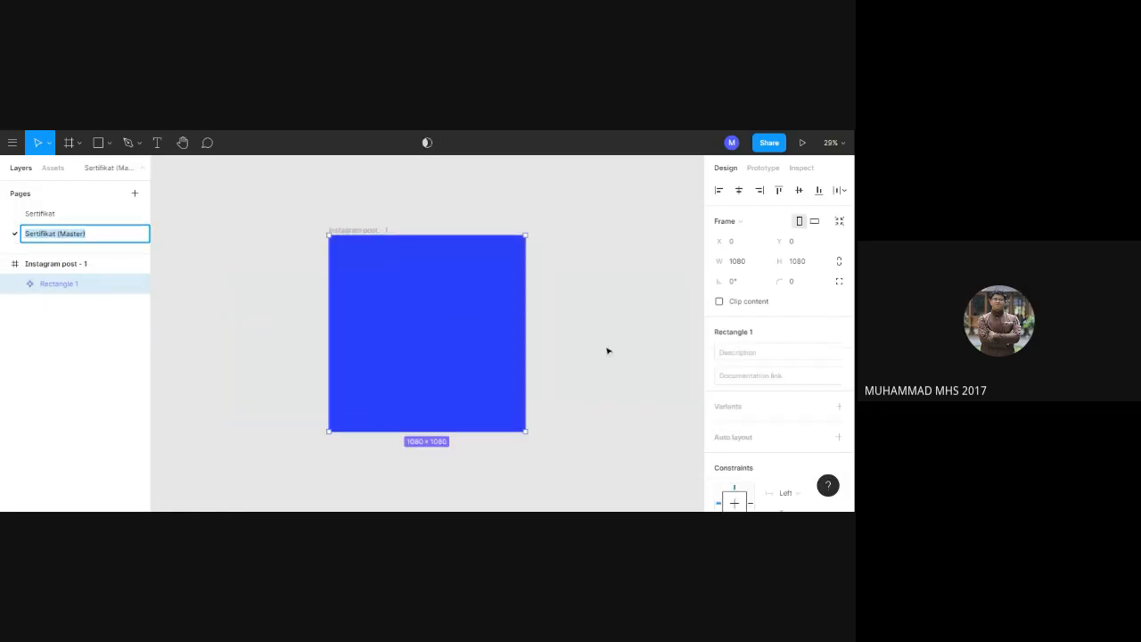
left_click(499, 360)
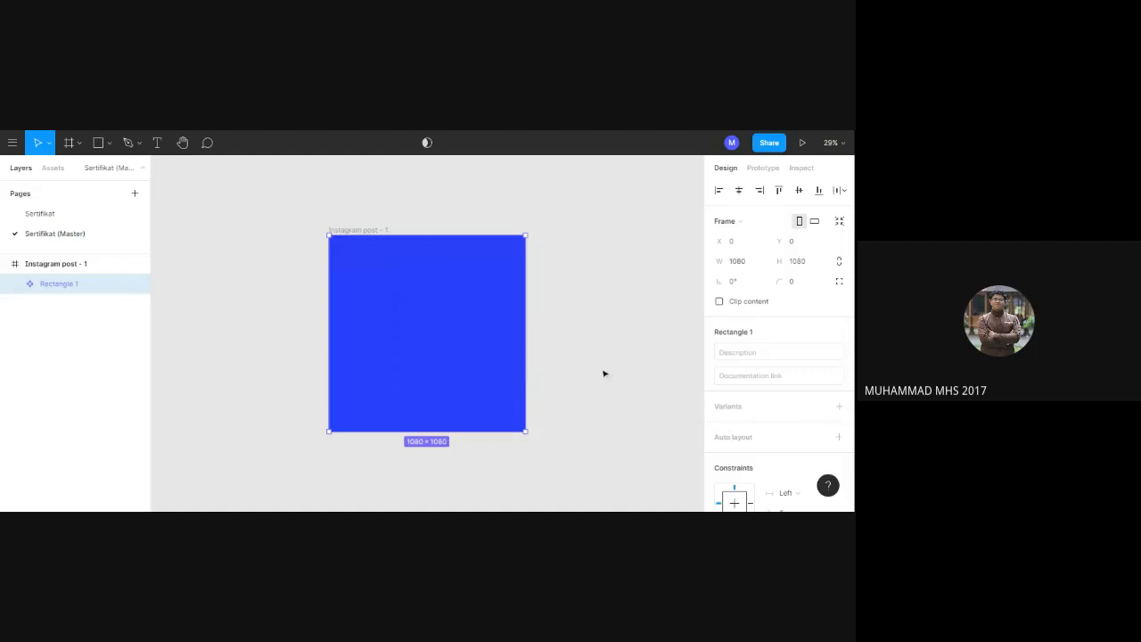
Look through the blue rectangle component's design, prototype and inspection settings and the commands available for it.
scroll(778, 339, "down", 1)
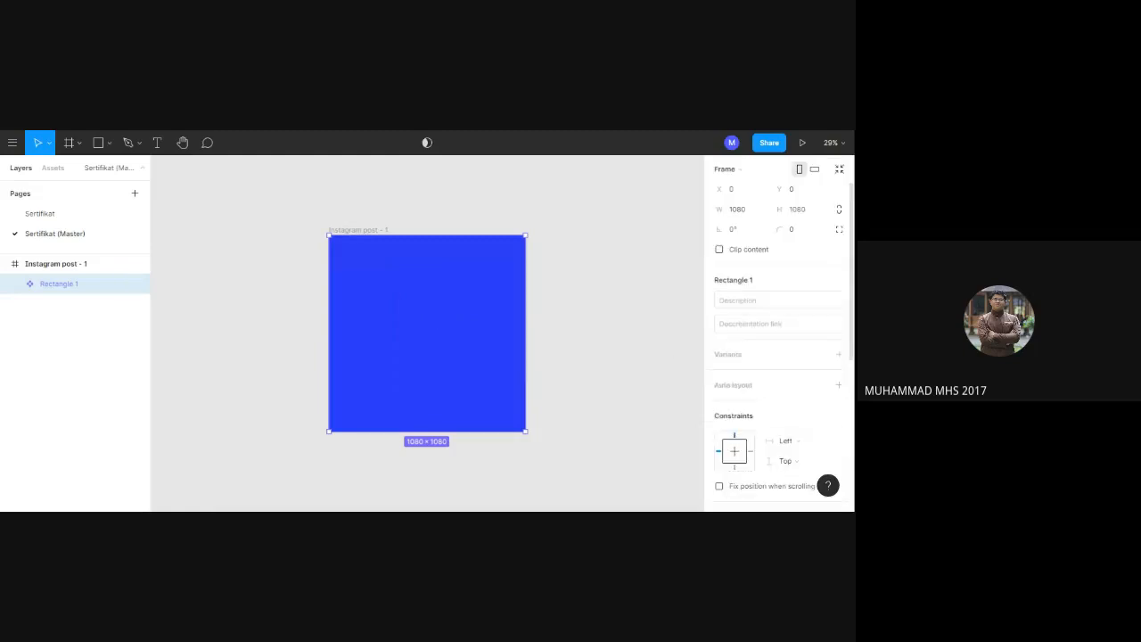
scroll(778, 330, "up", 1)
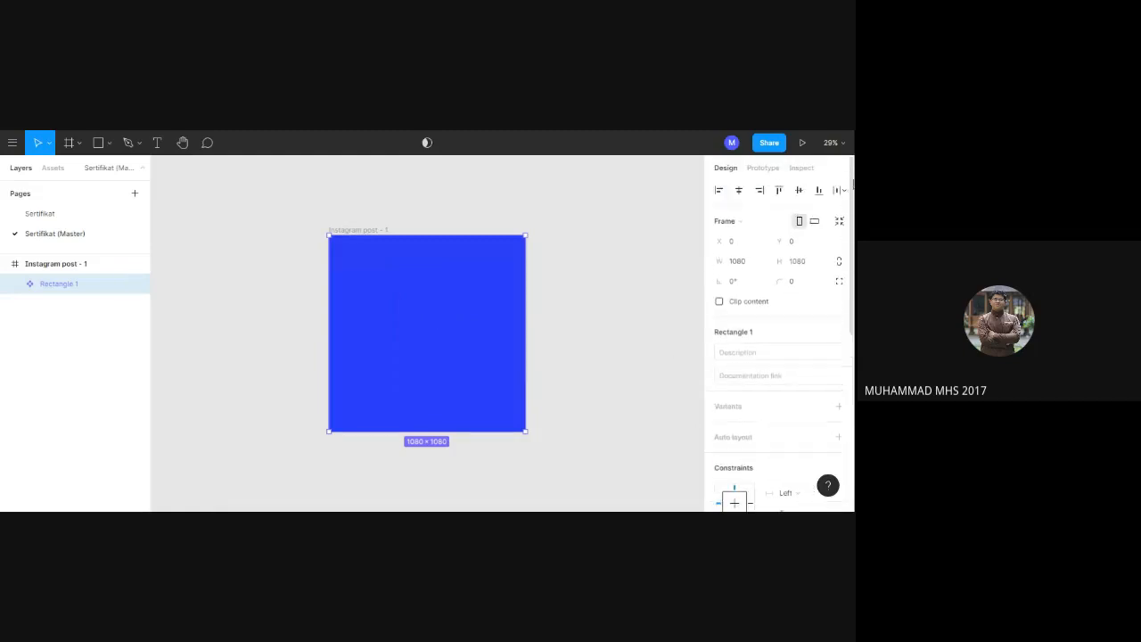
left_click(764, 169)
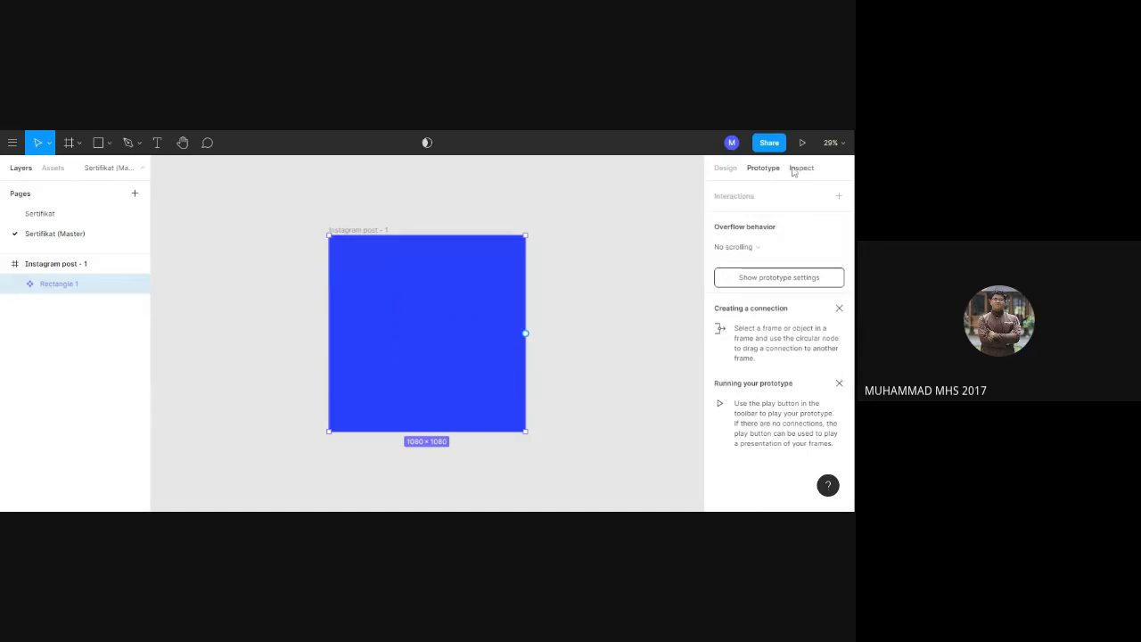
left_click(800, 169)
left_click(734, 170)
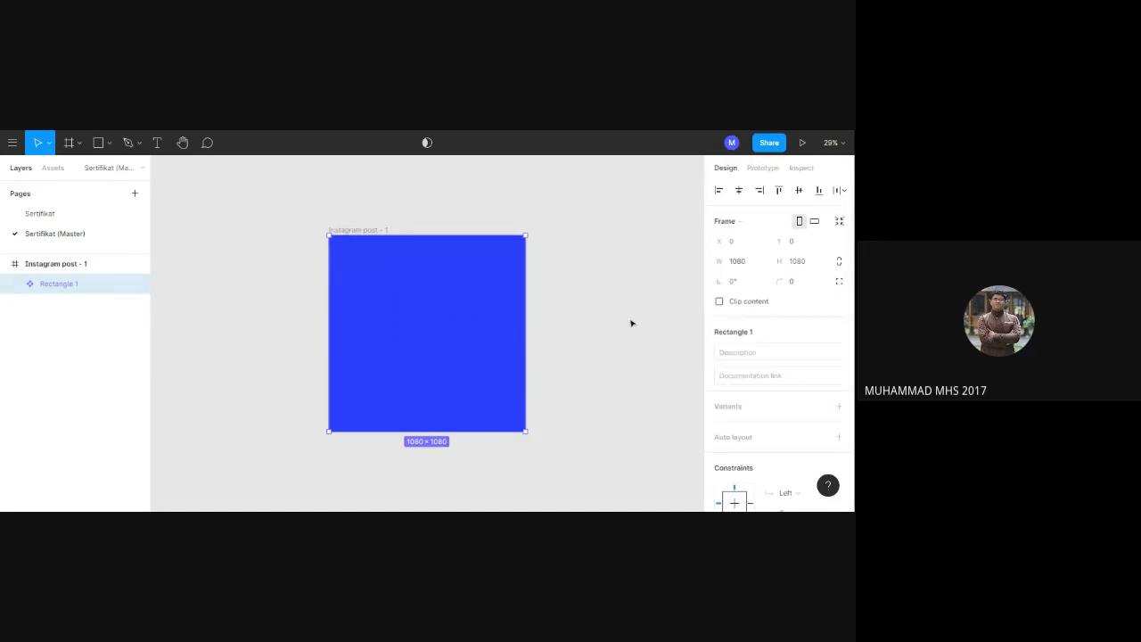
right_click(463, 344)
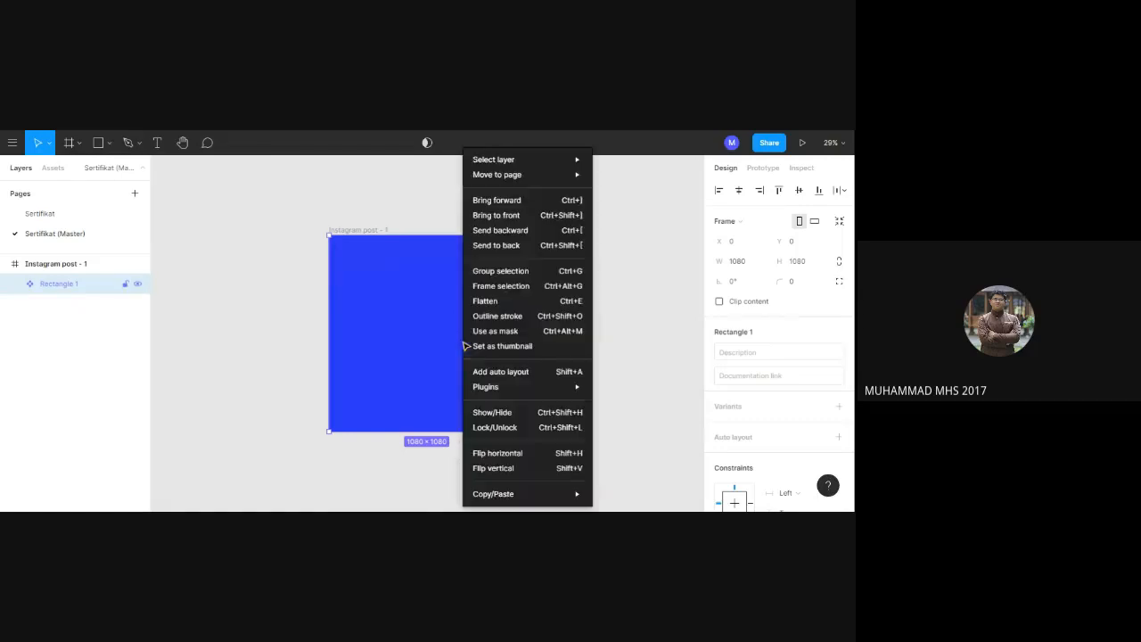
left_click(449, 341)
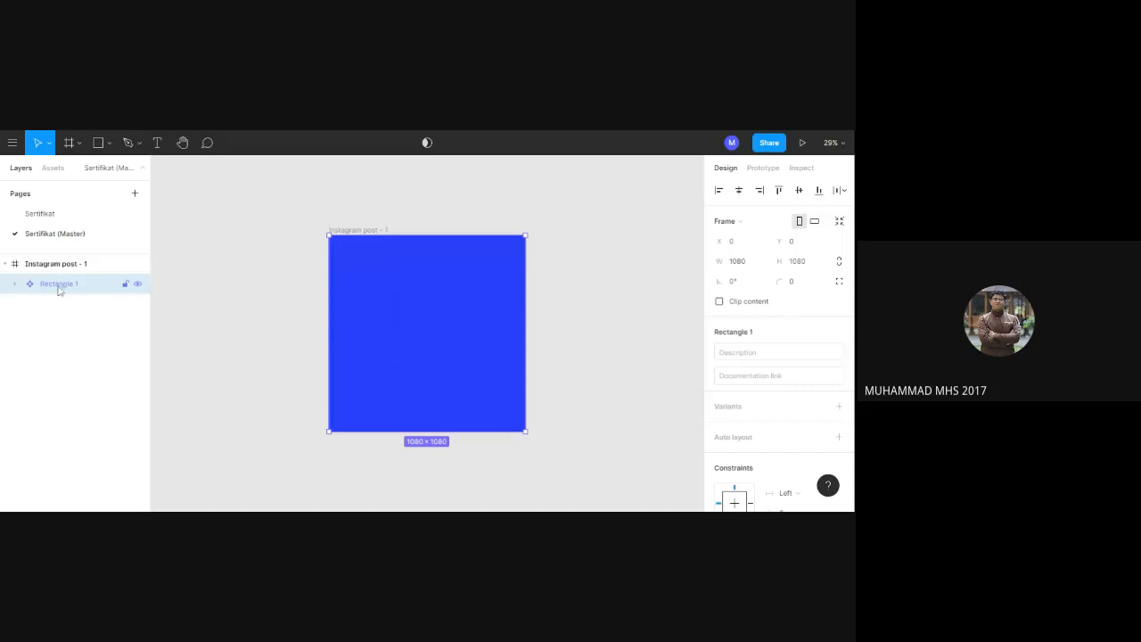
right_click(431, 300)
left_click(413, 297)
left_click(74, 147)
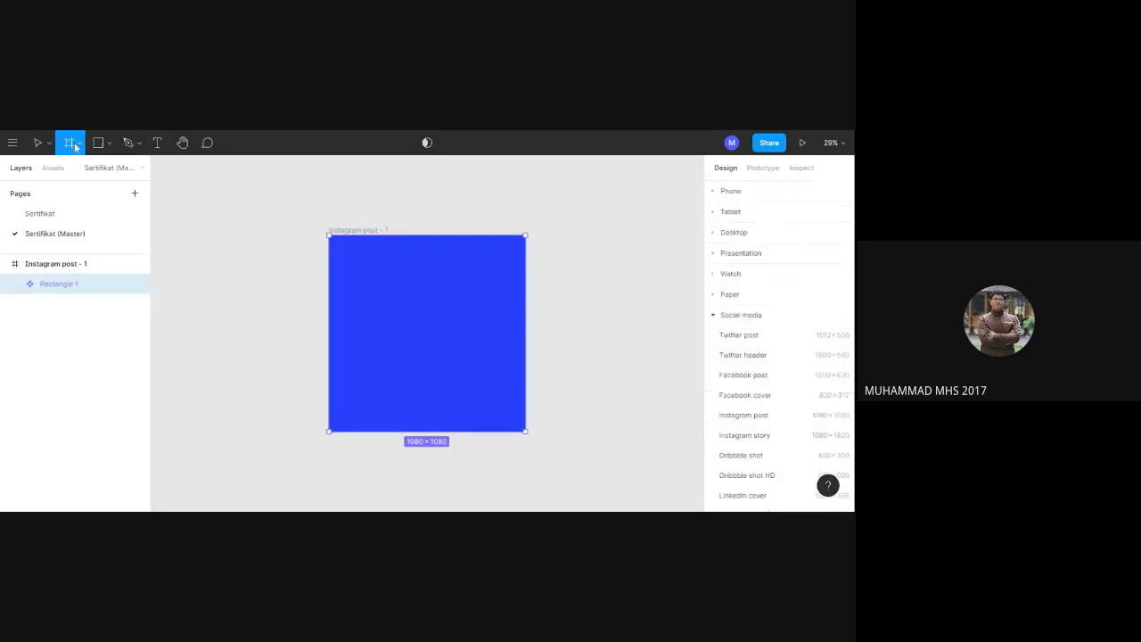
left_click(452, 303)
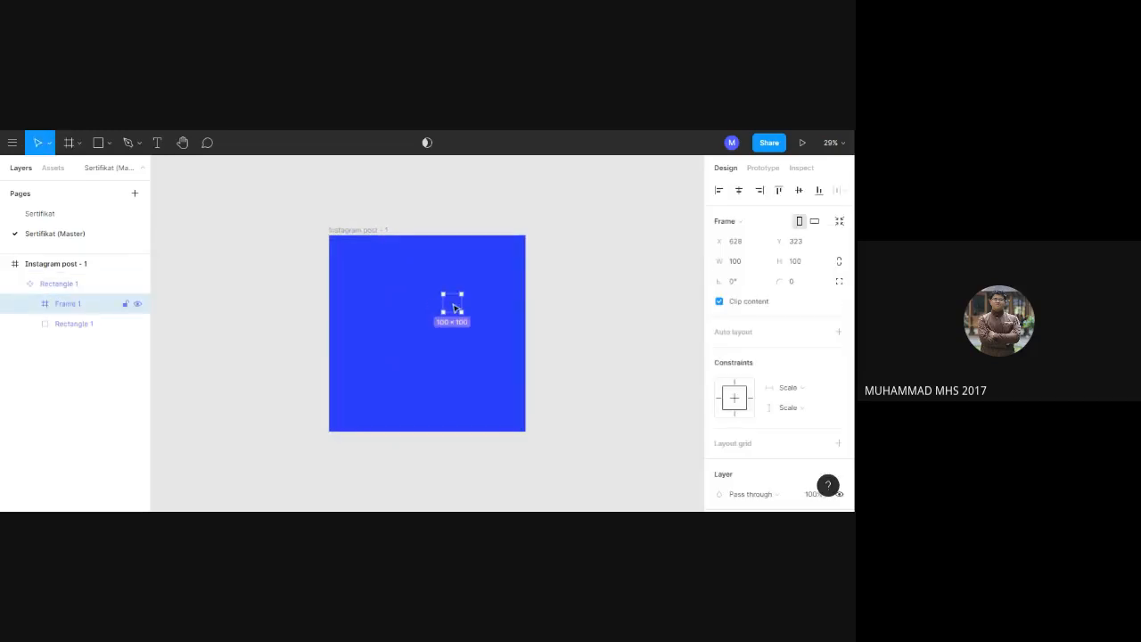
key("Delete")
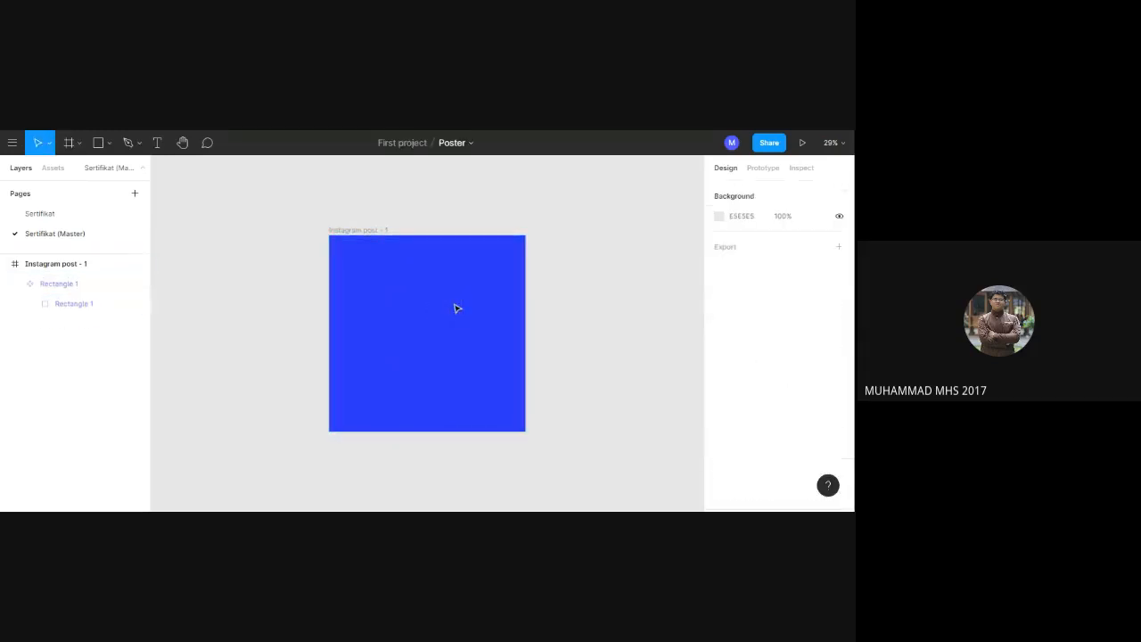
right_click(93, 308)
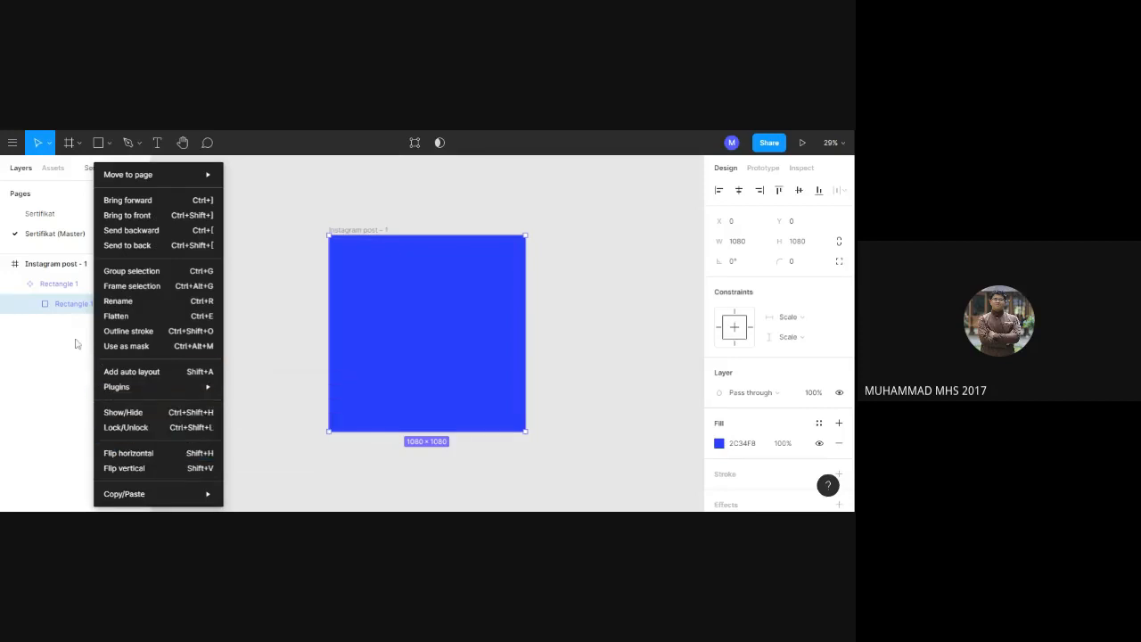
key("Escape")
key("Delete")
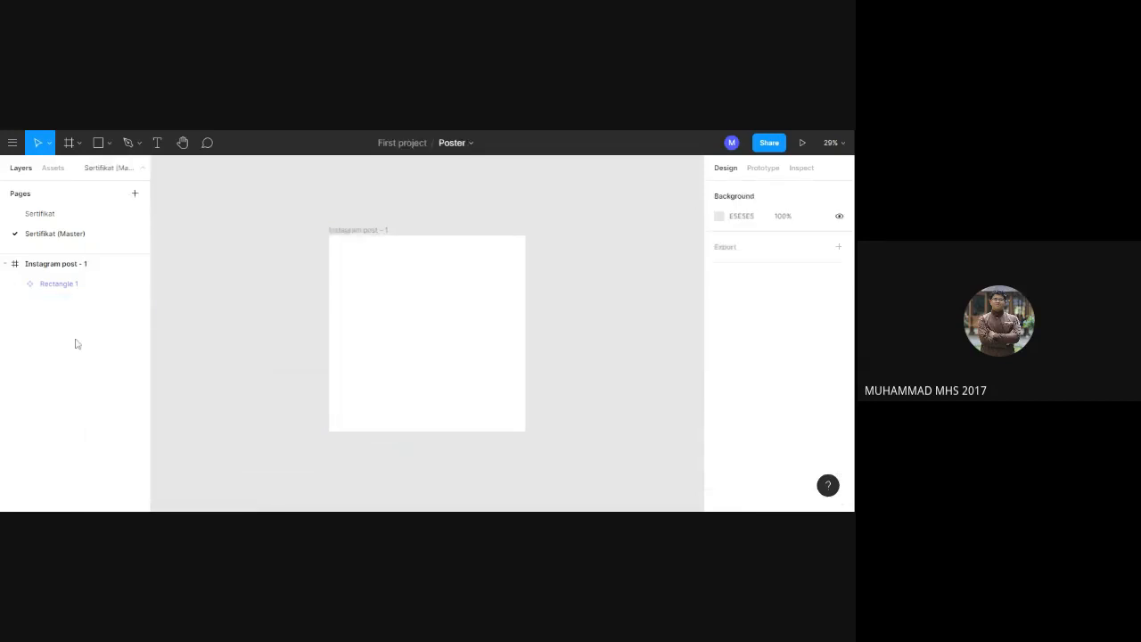
left_click(69, 287)
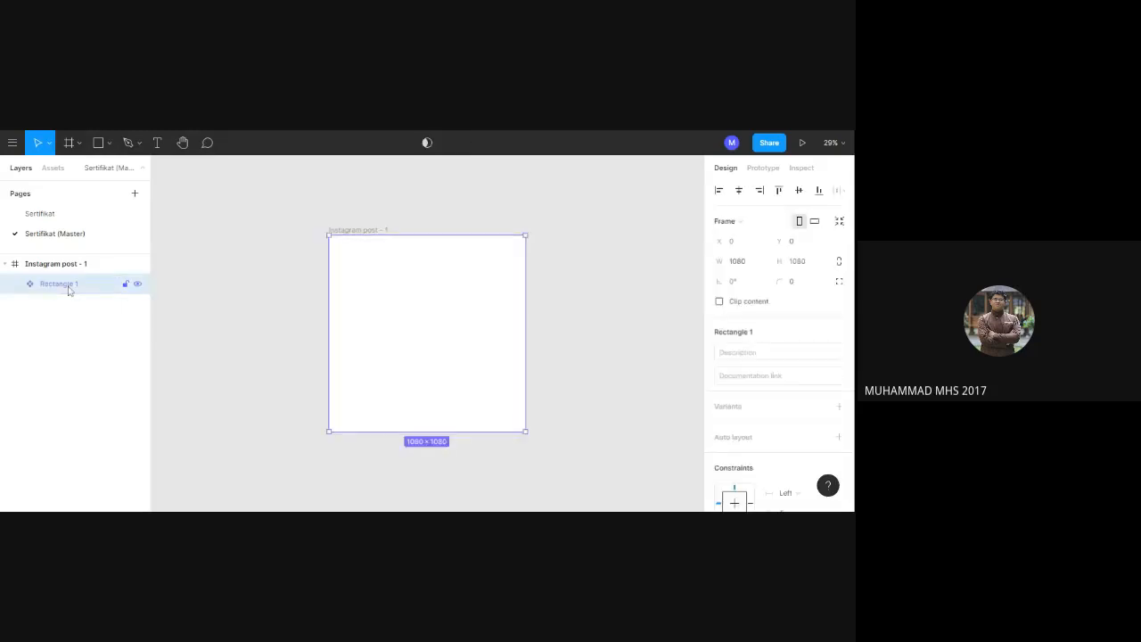
right_click(446, 327)
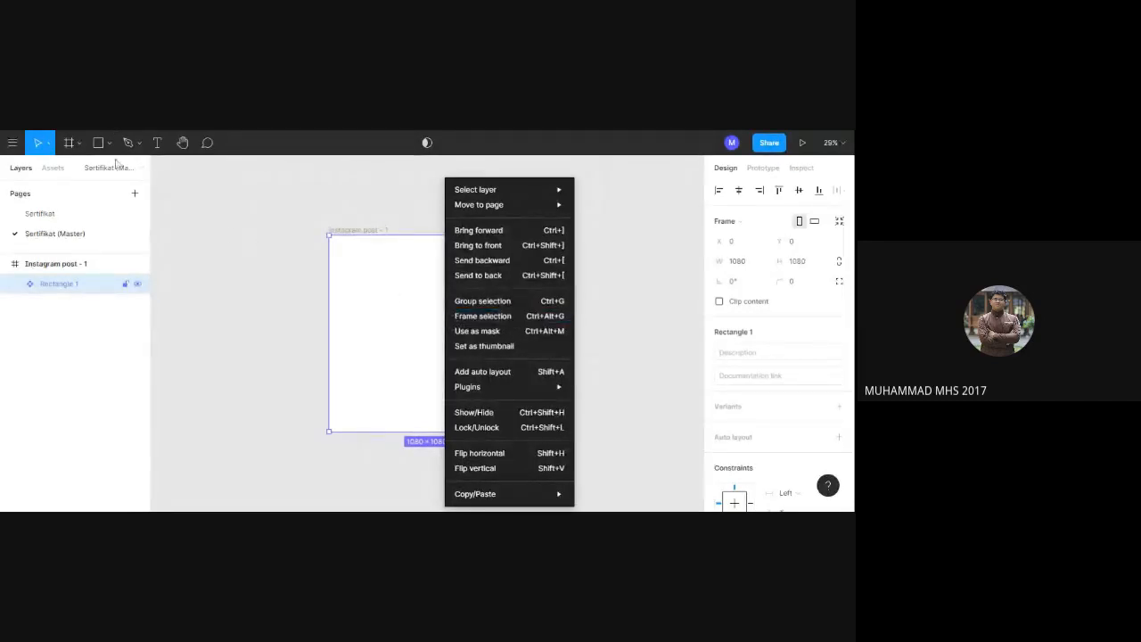
left_click(238, 273)
left_click(240, 273)
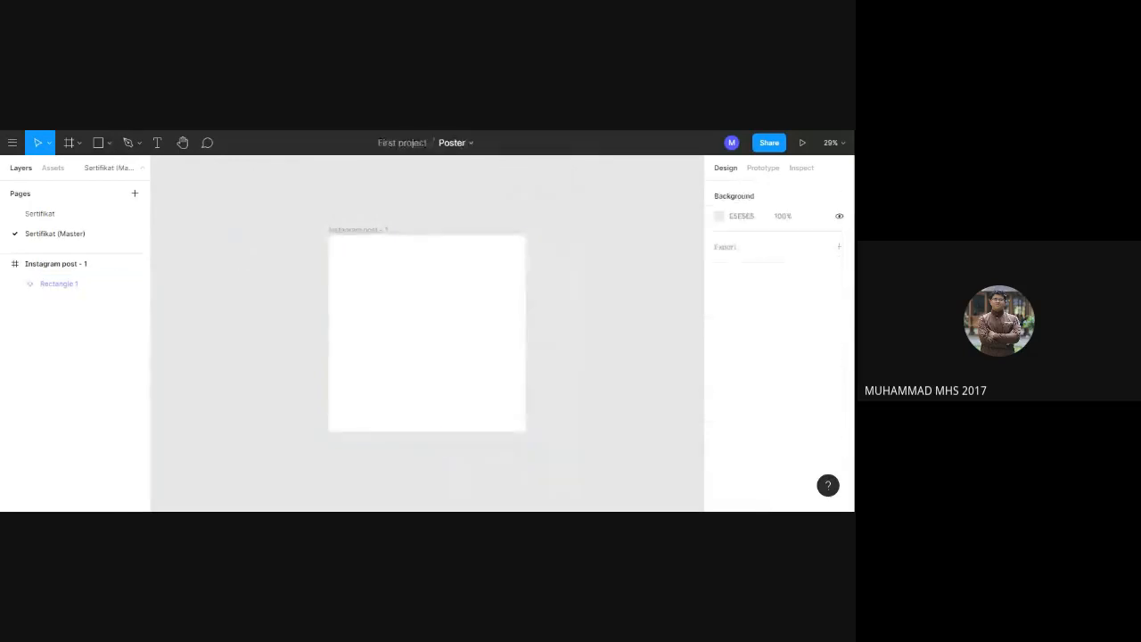
key("ctrl+v")
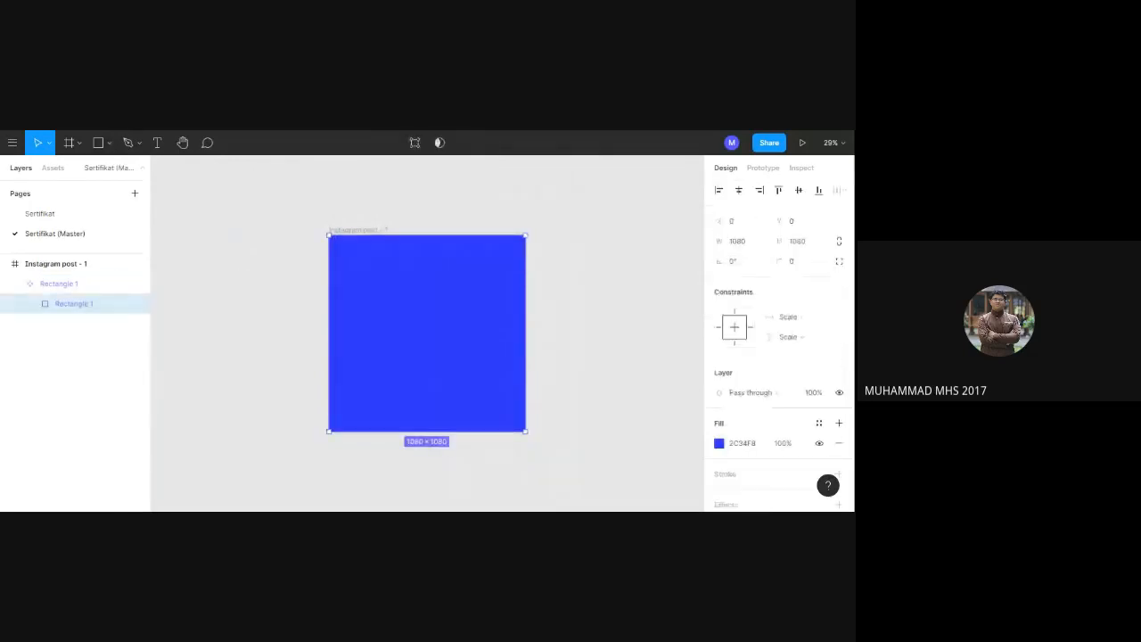
Change the fill of the rectangle inside the master component to lime green AAF82C.
left_click(746, 445)
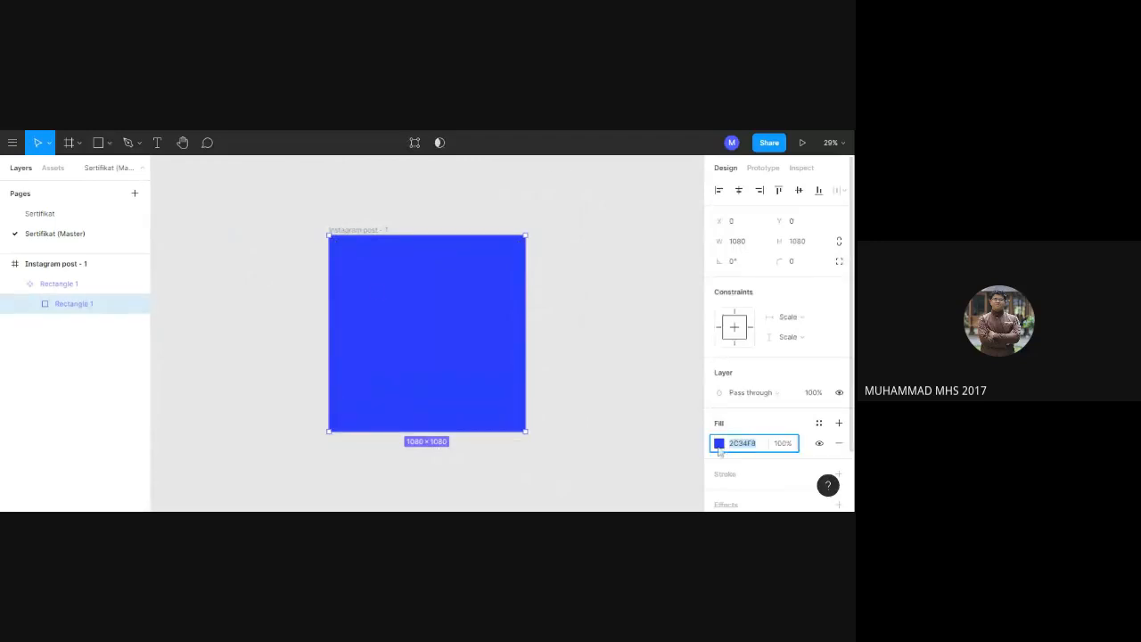
left_click(720, 444)
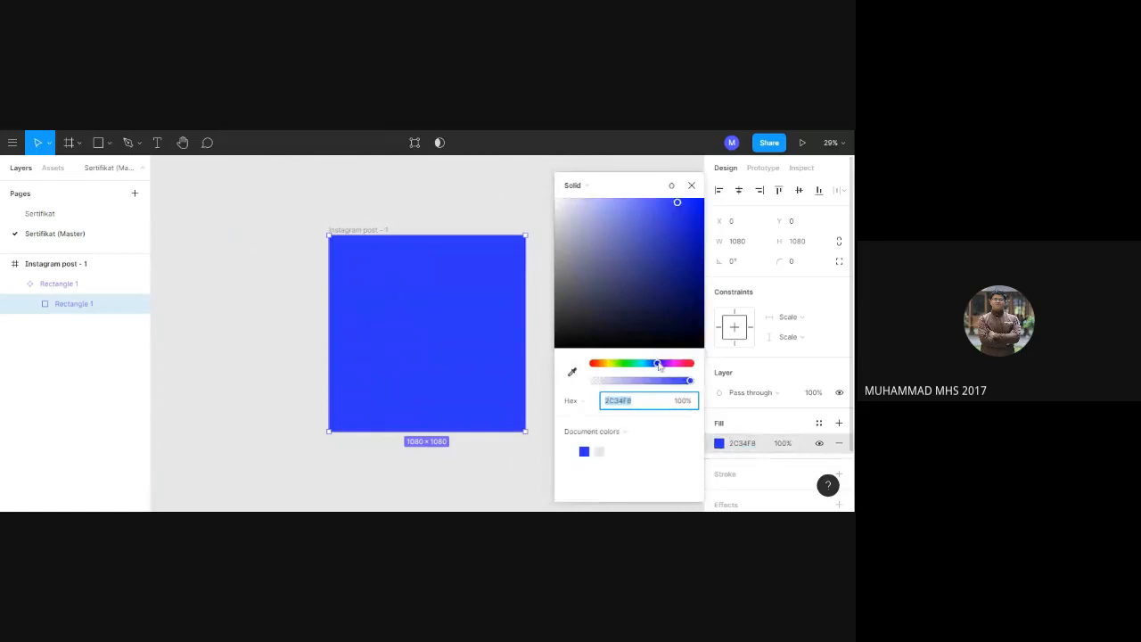
left_click_drag(658, 364, 620, 368)
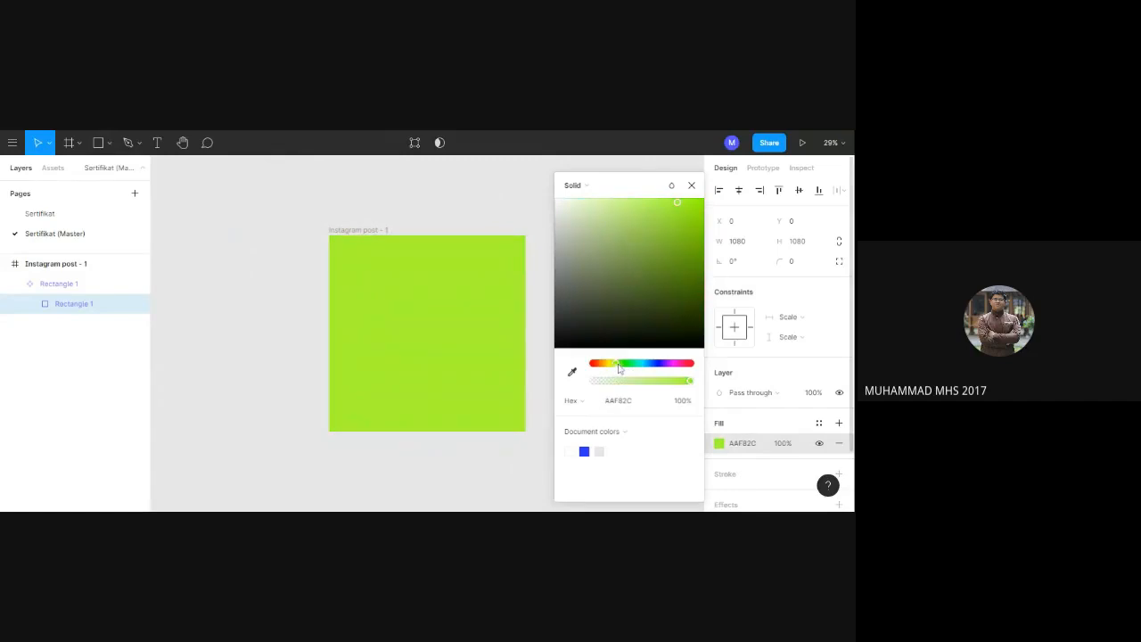
left_click(691, 186)
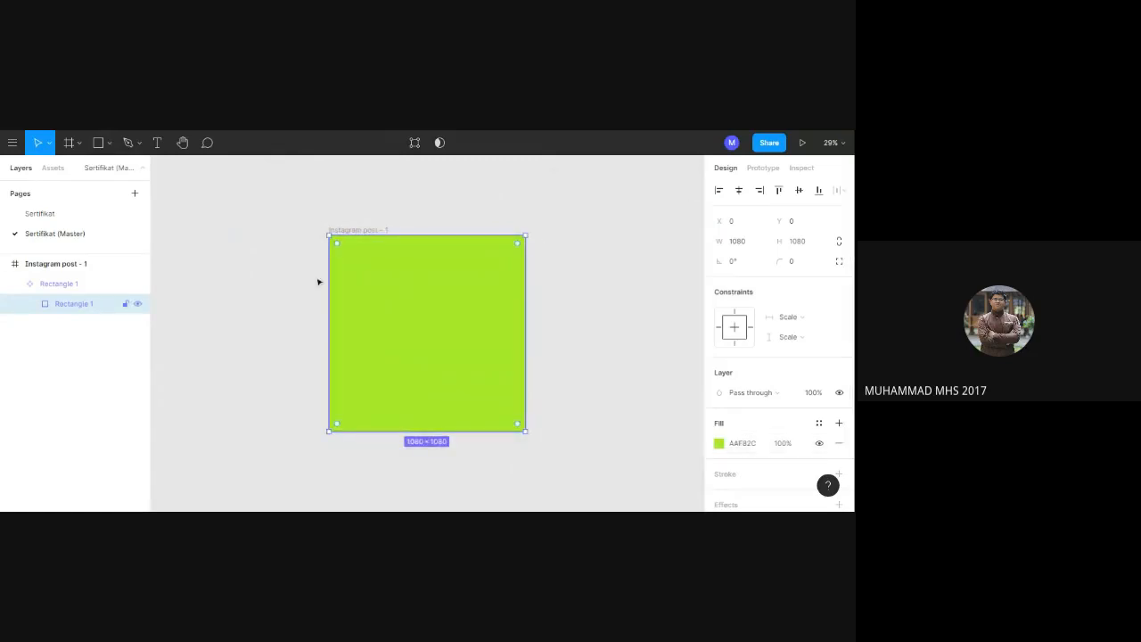
On the Sertifikat page, override the fill of the rectangle instance in Instagram post - 3 with red F82C2C.
left_click(71, 216)
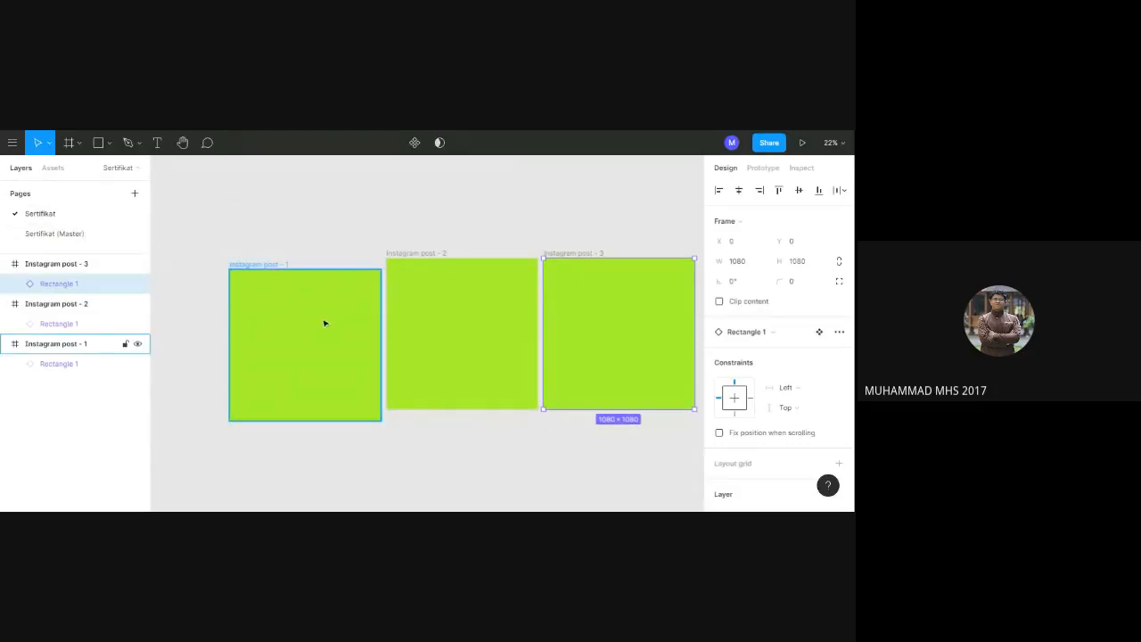
double_click(614, 342)
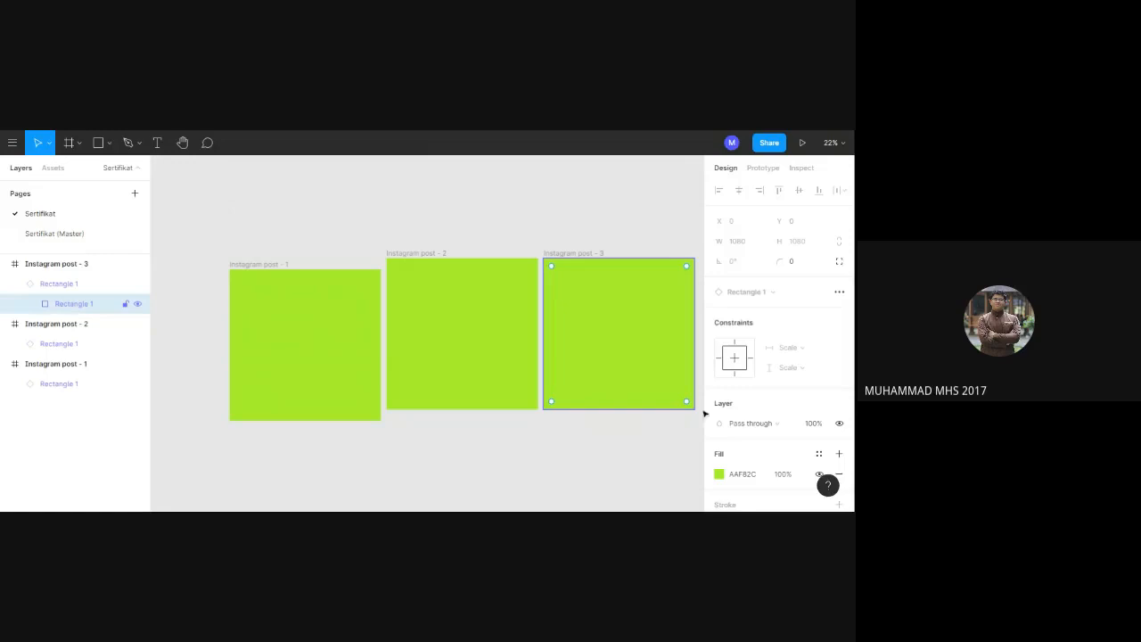
left_click(720, 475)
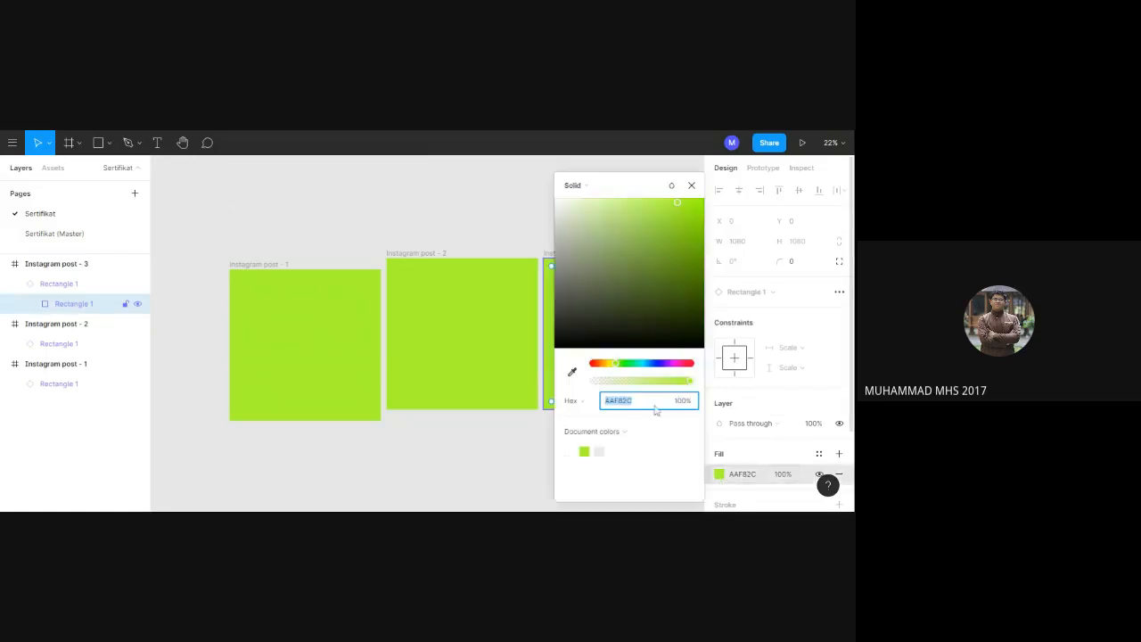
left_click_drag(618, 368, 595, 368)
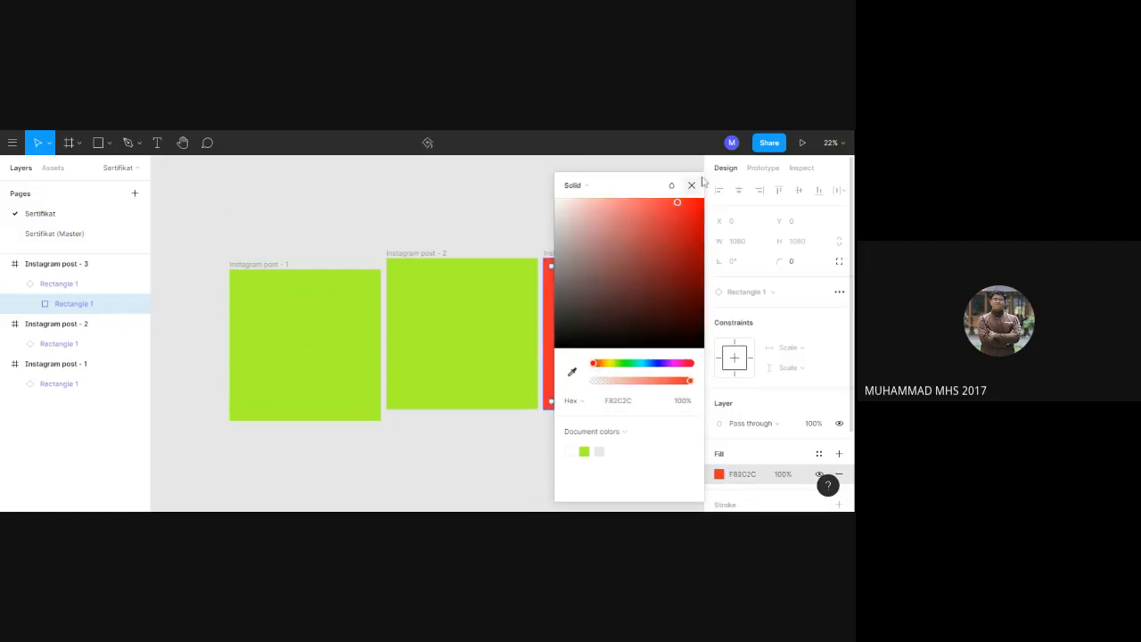
left_click(693, 185)
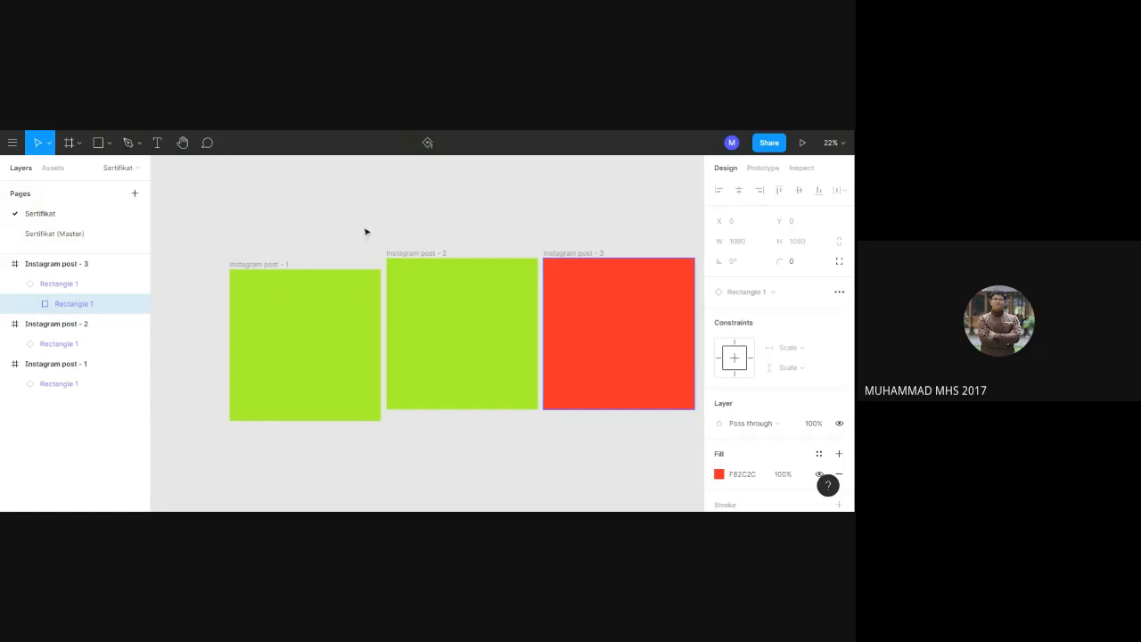
Compare the component's fill on the Sertifikat (Master) page with its instances on the Sertifikat page, ending on the master page.
left_click(86, 234)
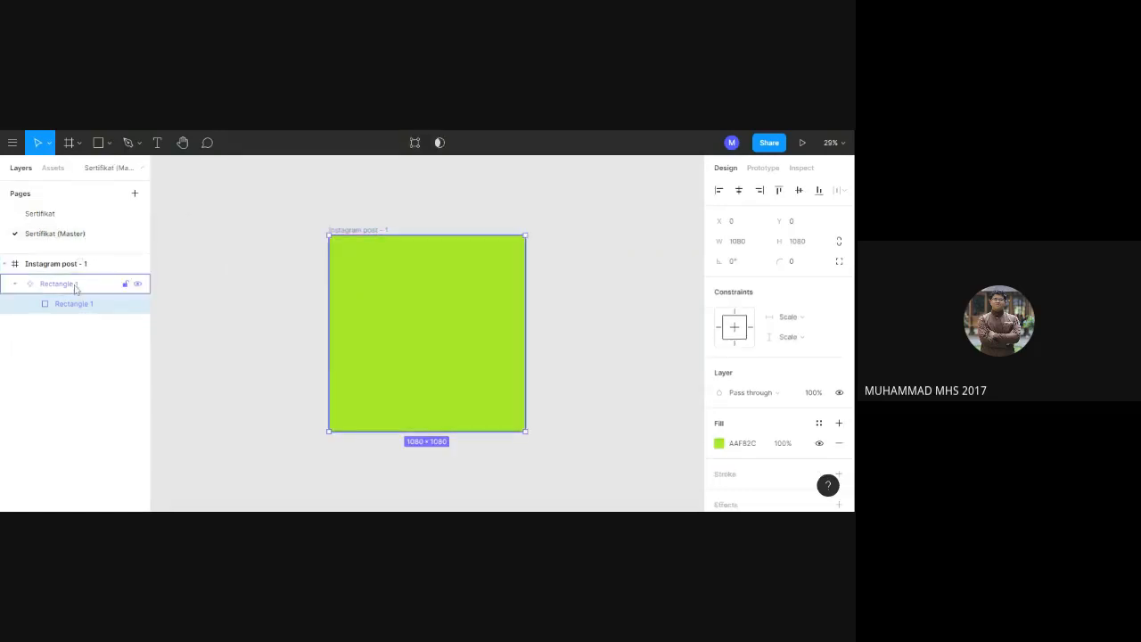
left_click(43, 216)
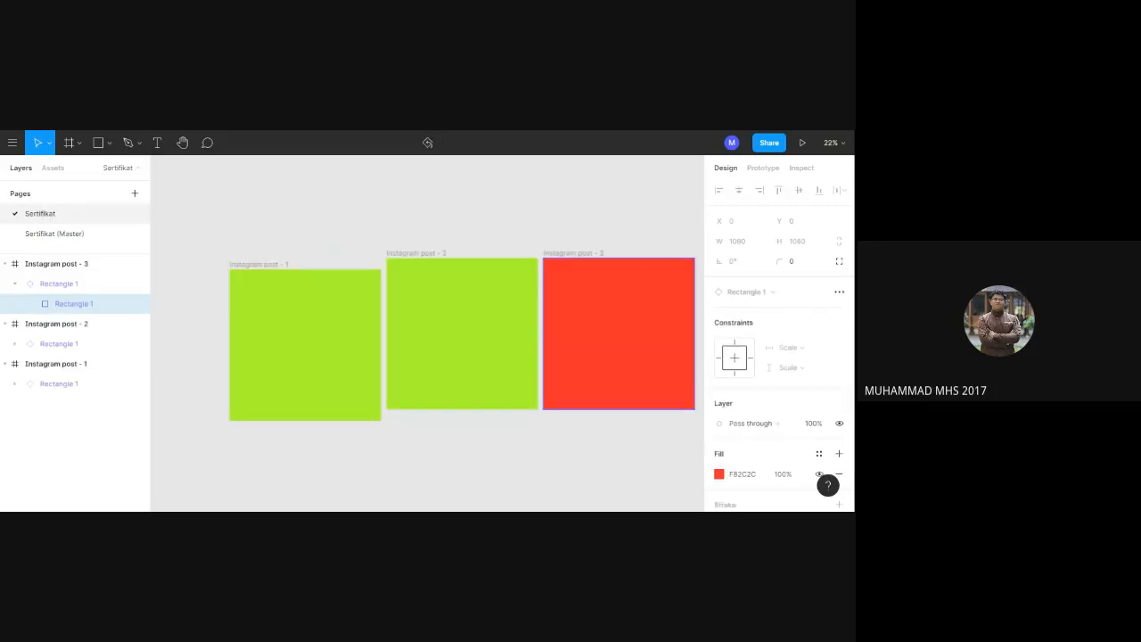
left_click(45, 237)
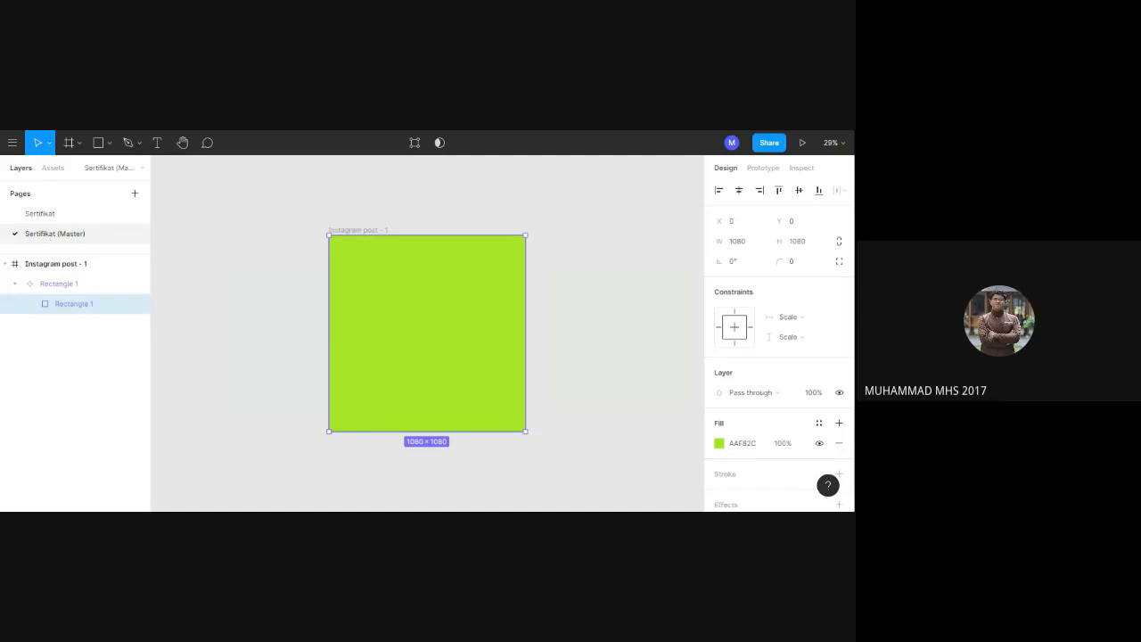
left_click(48, 215)
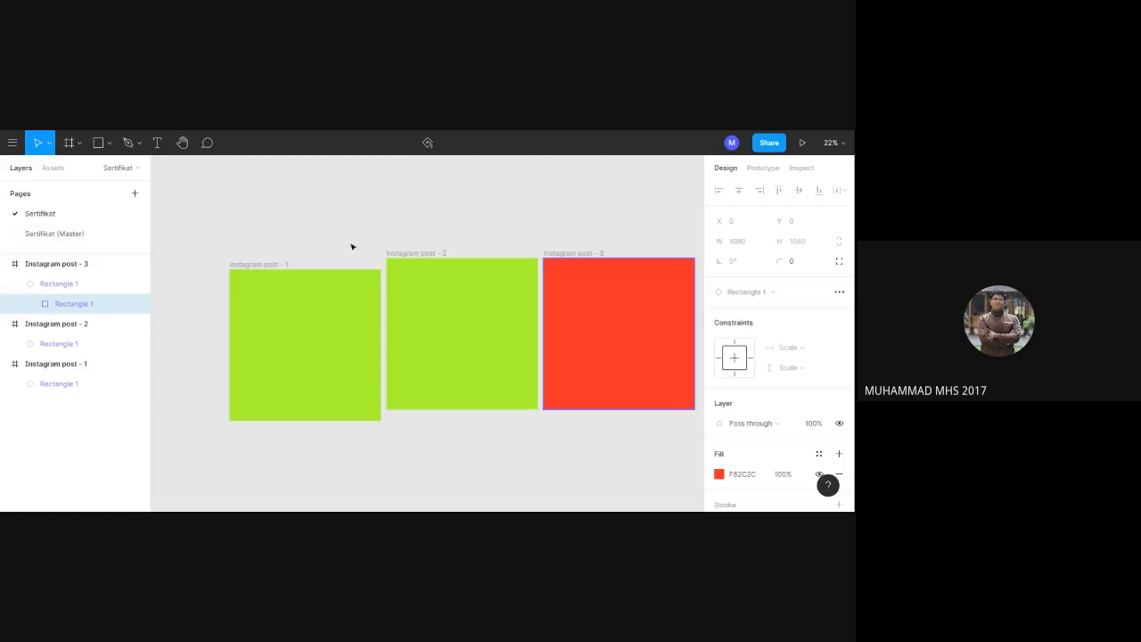
left_click(59, 238)
double_click(434, 291)
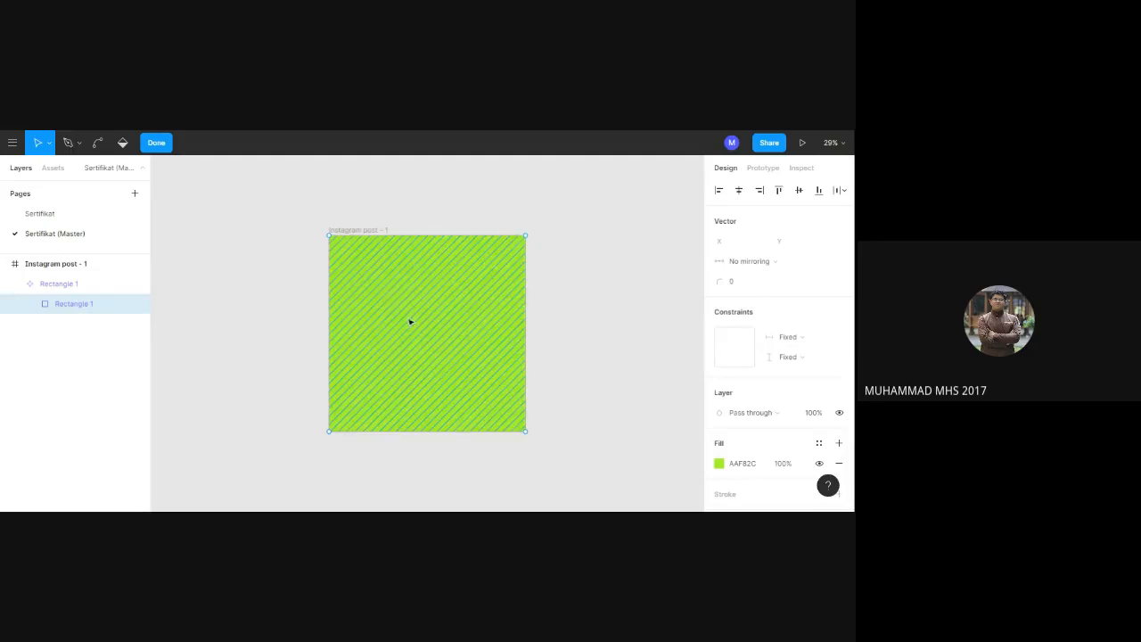
left_click_drag(274, 328, 400, 321)
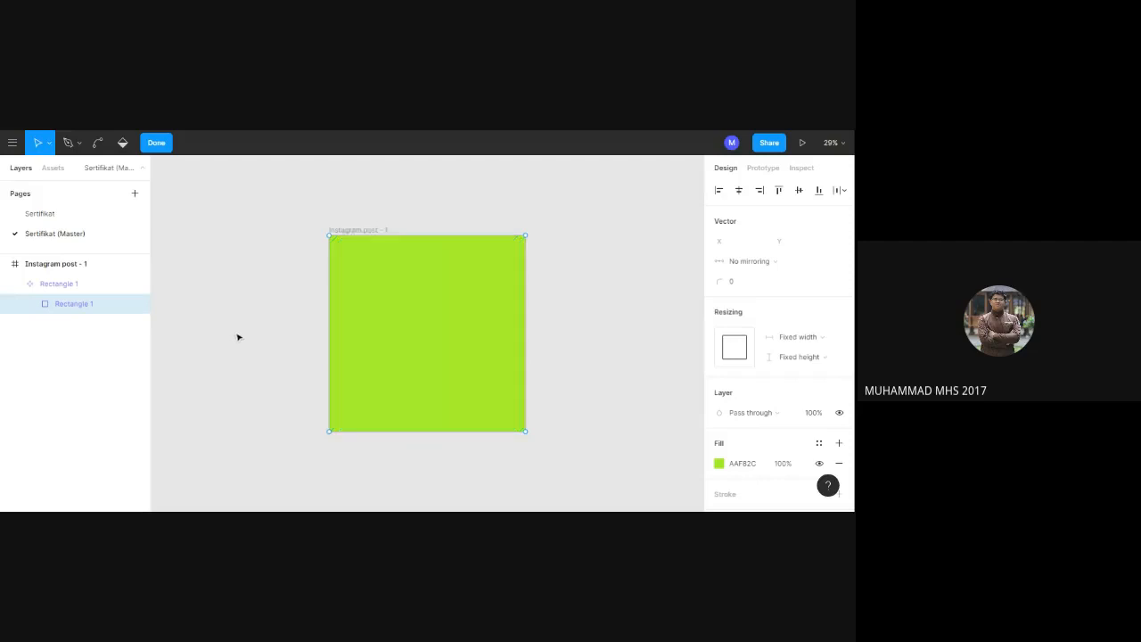
scroll(237, 336, "left", 5)
left_click(98, 292)
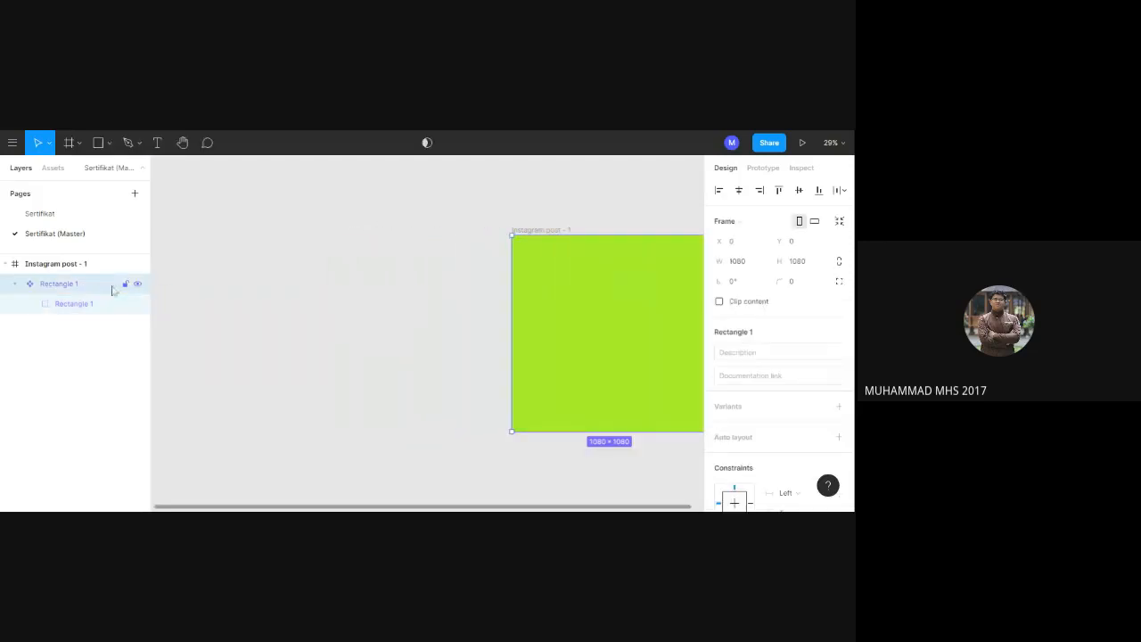
left_click(454, 433)
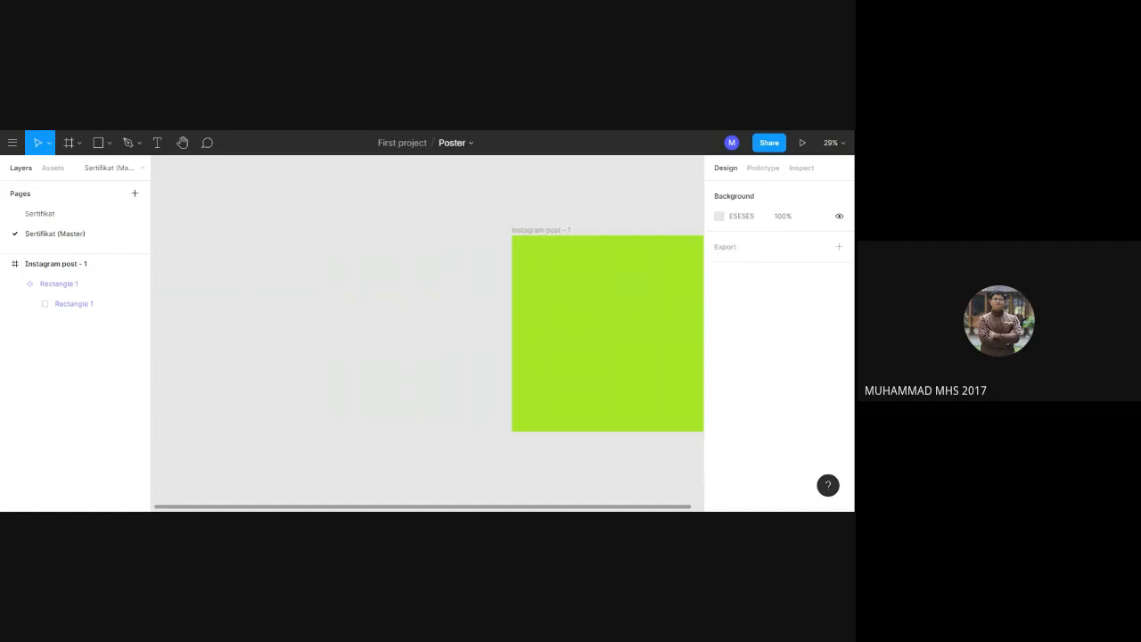
Add the text "Pembicara" on the green rectangle component in the master page's Instagram post - 1 frame.
left_click(635, 359)
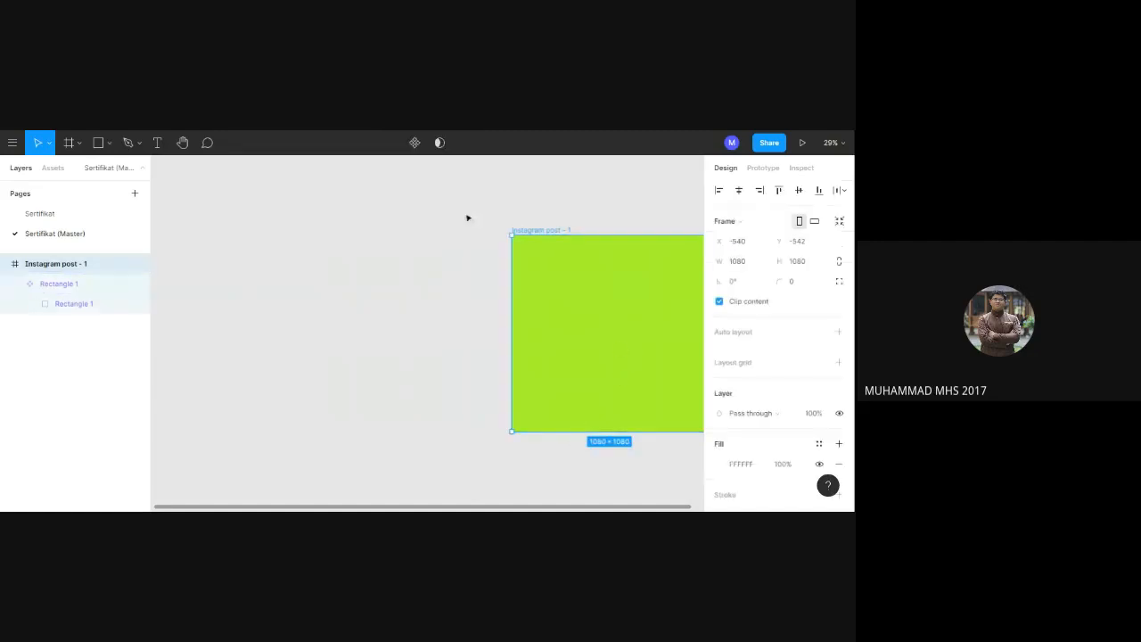
left_click(155, 144)
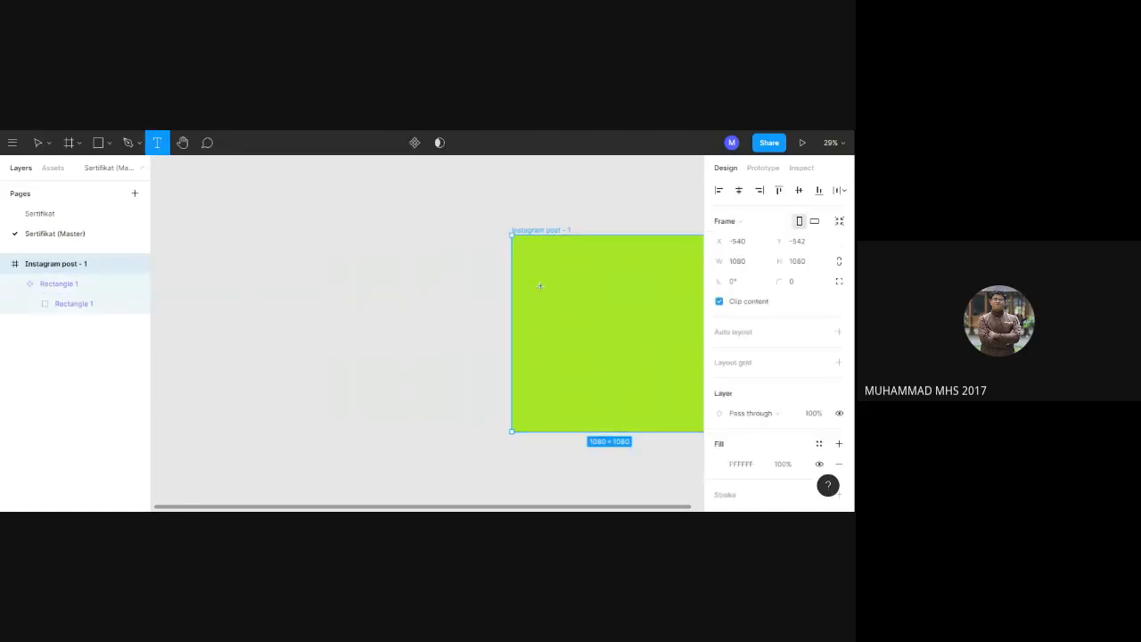
left_click(576, 290)
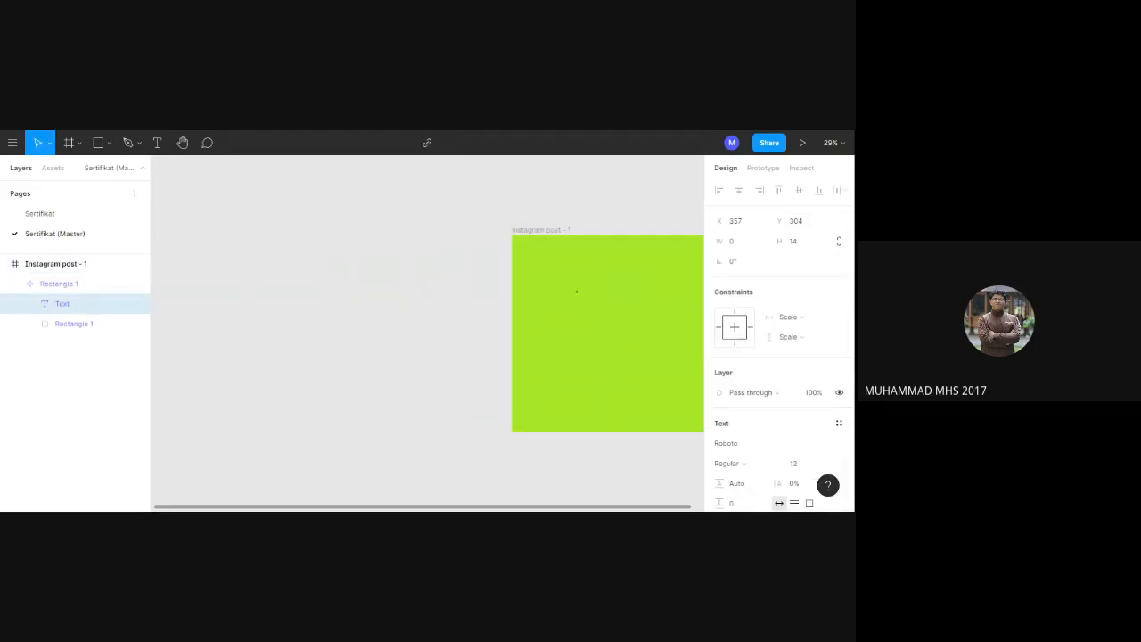
type("Pamb")
type("icara")
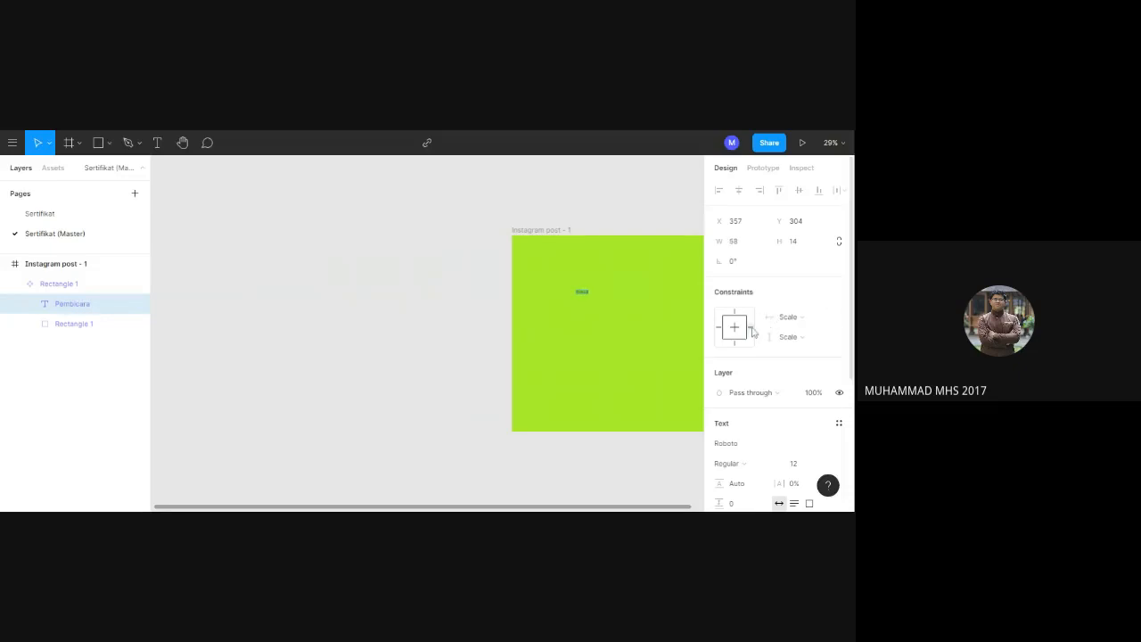
Set the Pembicara text layer's horizontal constraint to Right and clear its wording.
left_click(751, 328)
key("BackSpace")
key("BackSpace")
key("BackSpace")
key("BackSpace")
key("BackSpace")
key("BackSpace")
key("BackSpace")
key("BackSpace")
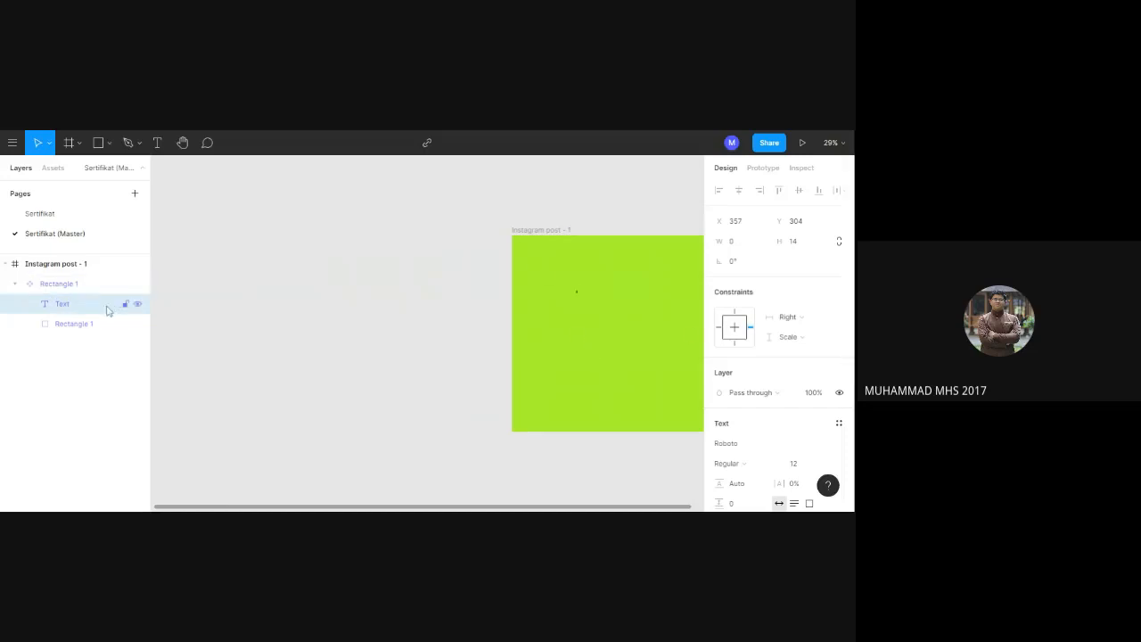
right_click(109, 303)
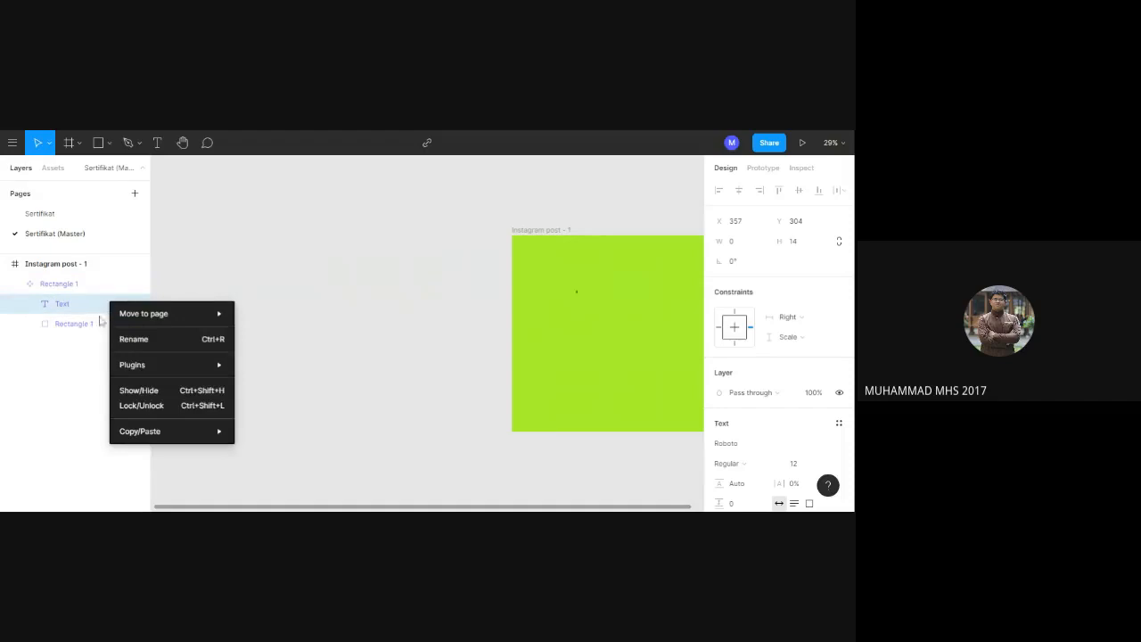
mouse_move(113, 319)
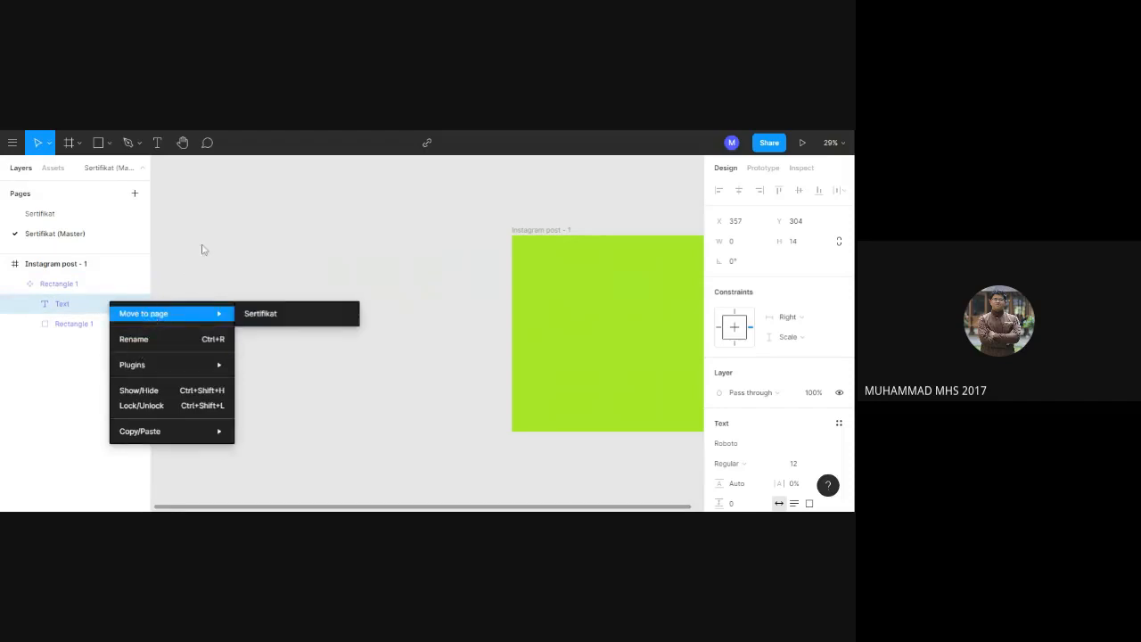
left_click(207, 248)
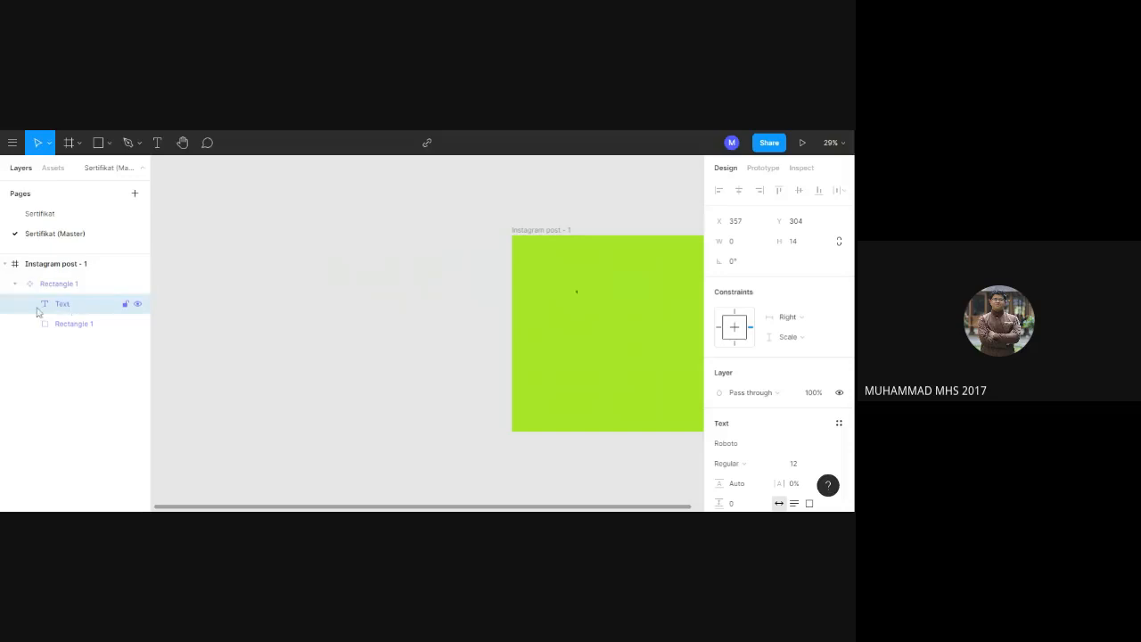
Delete the empty text layer from the green rectangle component on the master page.
key("Delete")
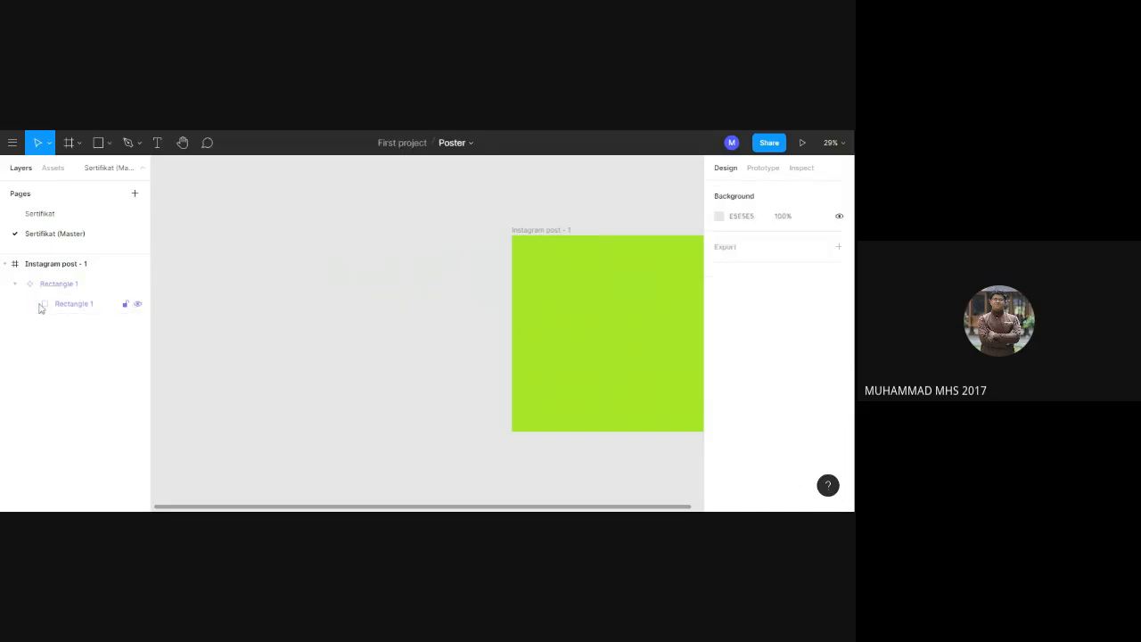
right_click(41, 304)
left_click(251, 326)
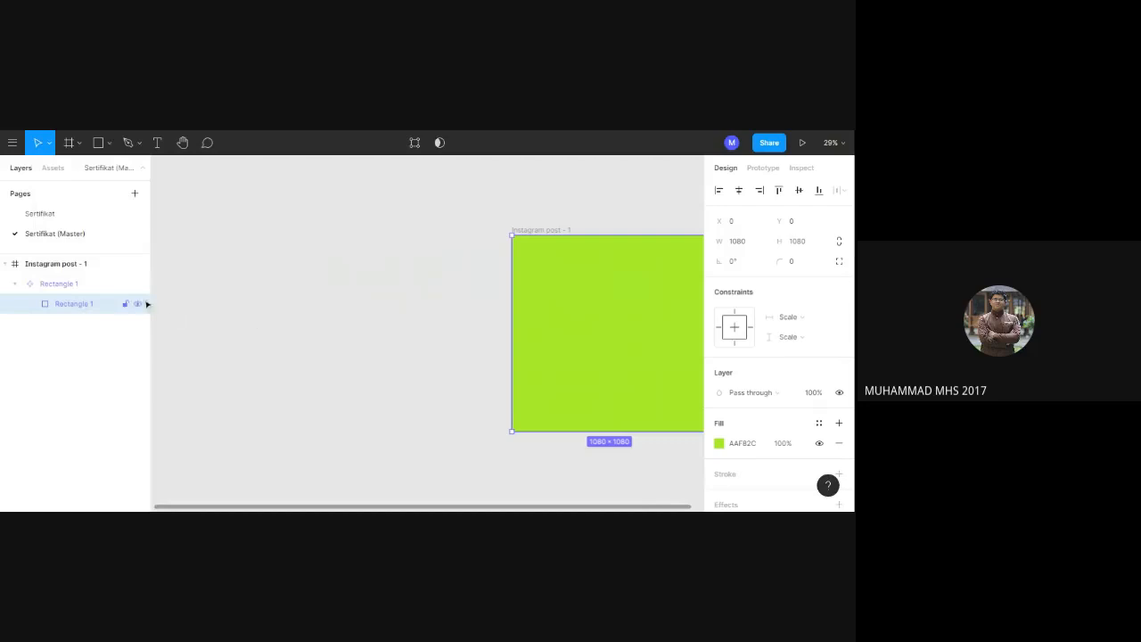
left_click(85, 285)
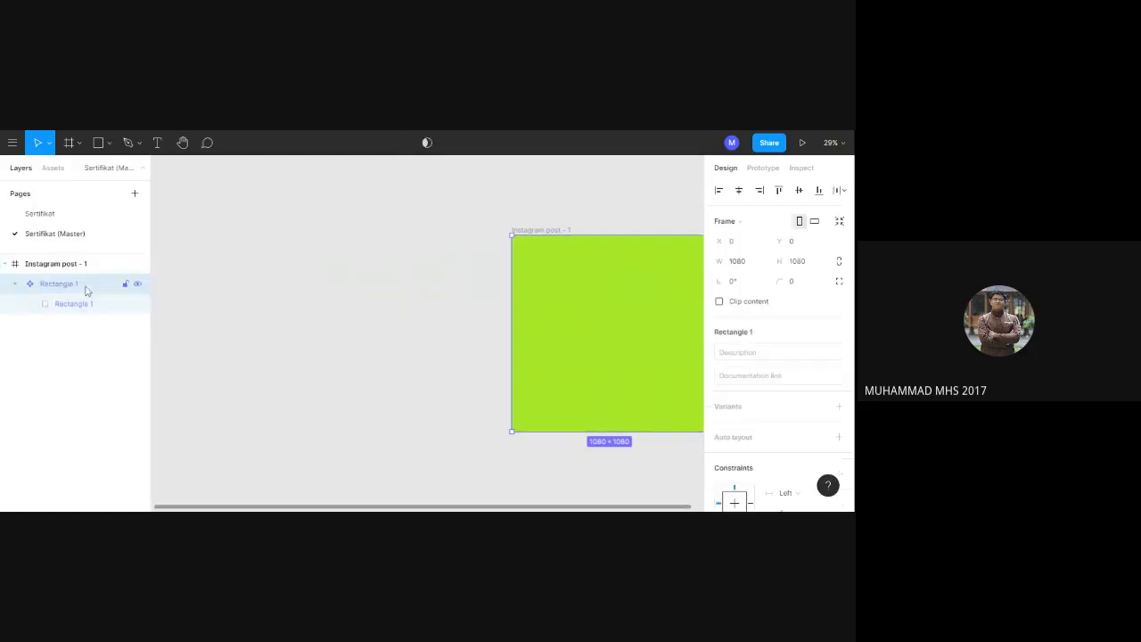
left_click(86, 266)
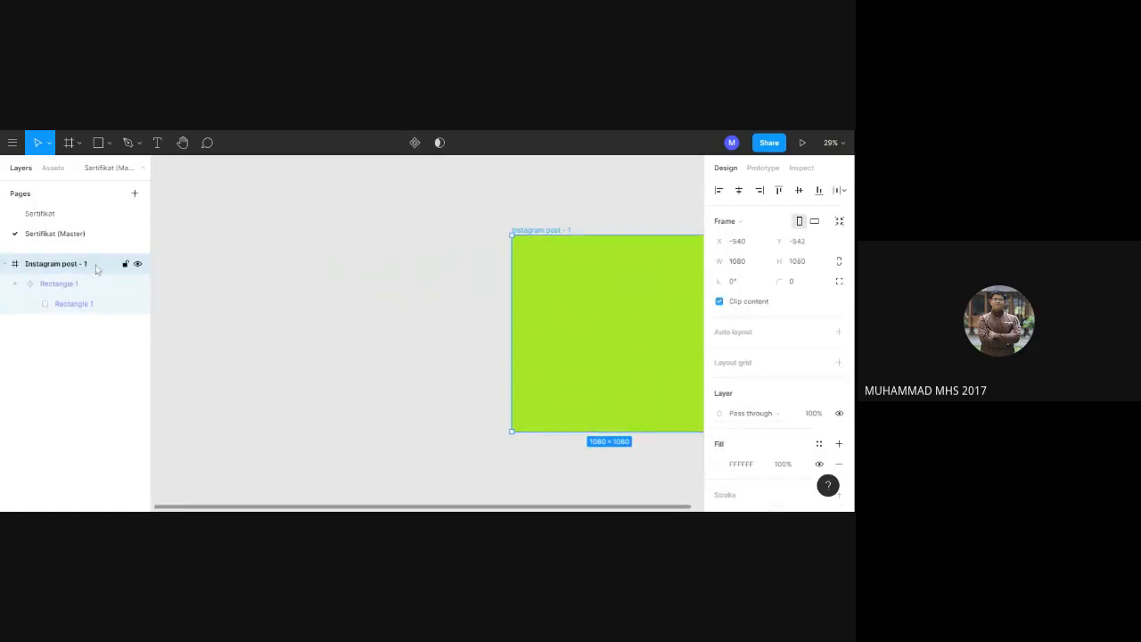
left_click(124, 354)
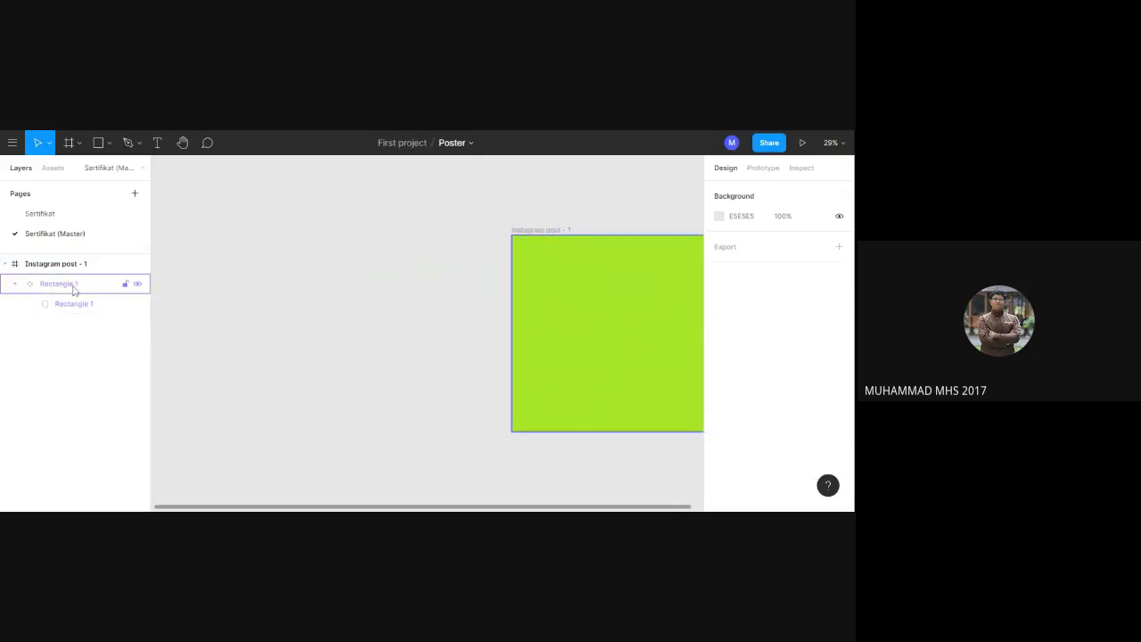
Nudge the Rectangle 1 component 2 px to the right within the Instagram post - 1 frame.
left_click(74, 287)
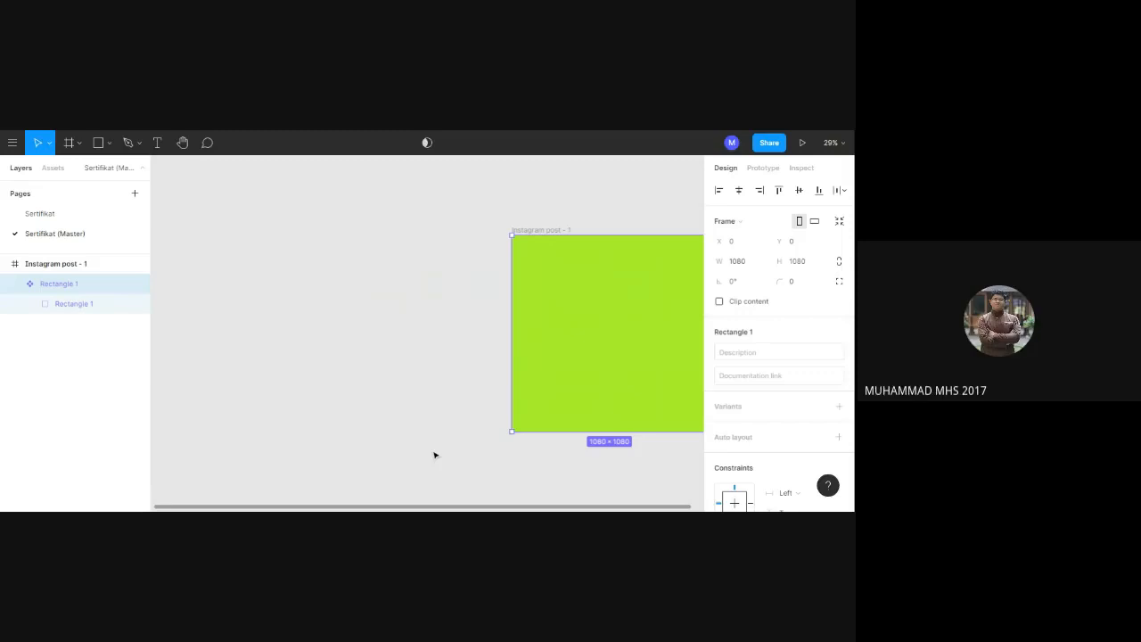
key("Right")
key("Right")
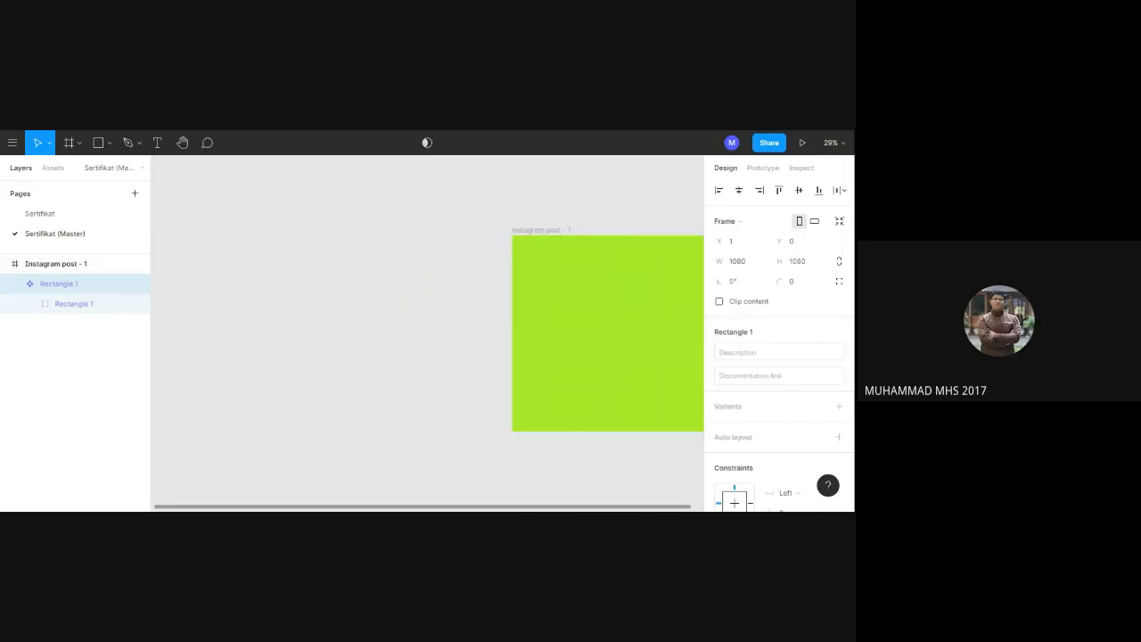
left_click(553, 197)
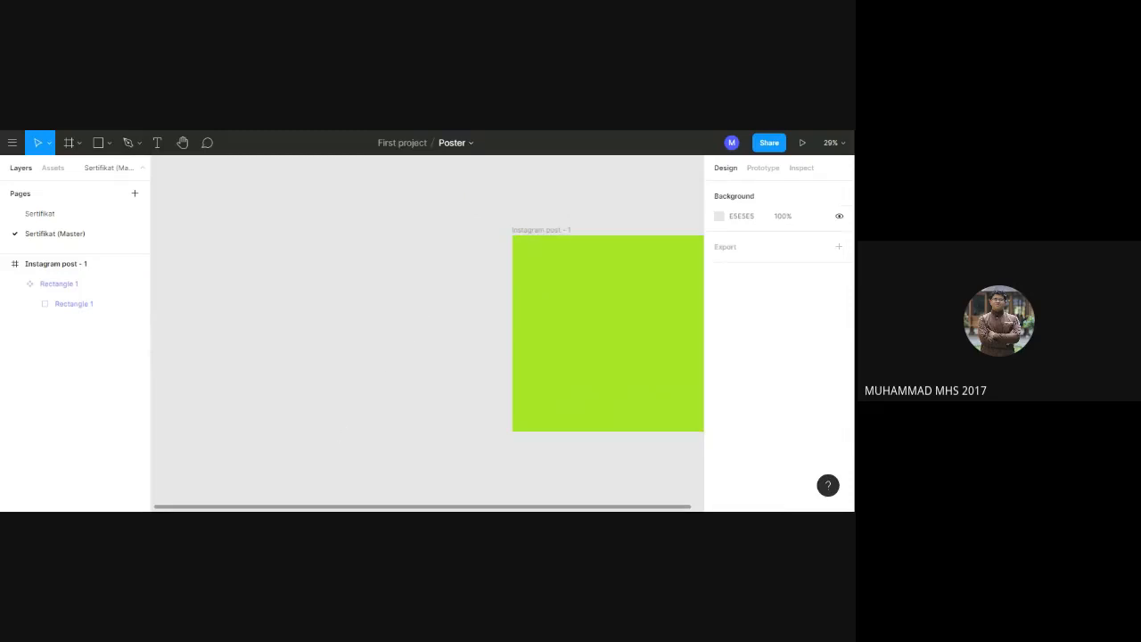
Draw a text box about 664 × 355 in the upper part of the master page's Instagram post - 1 frame.
left_click_drag(335, 509, 379, 494)
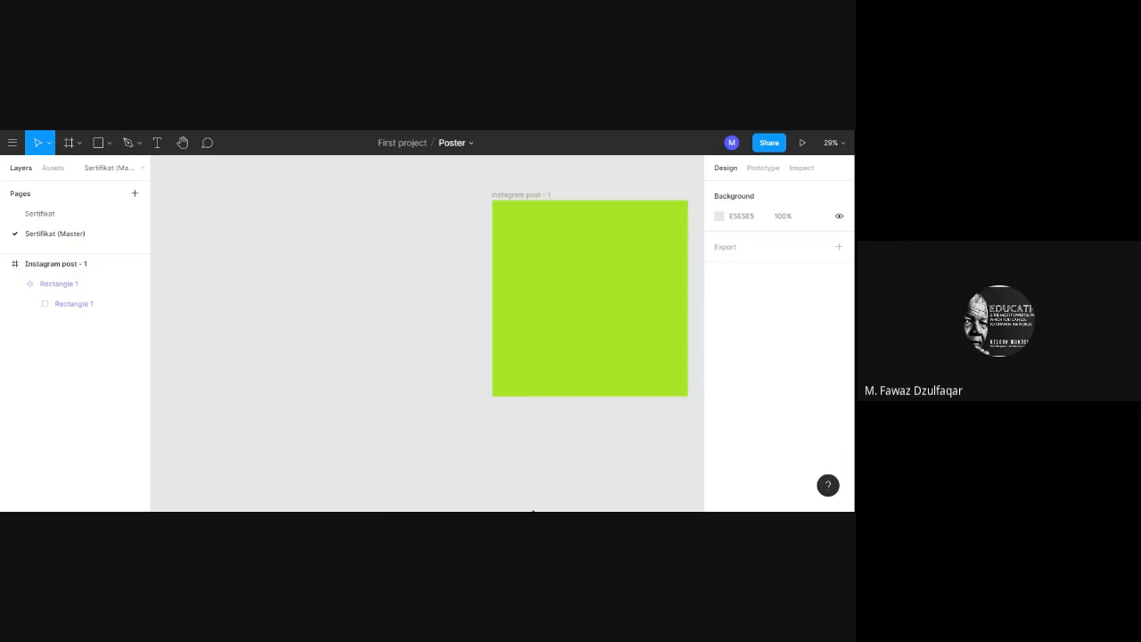
left_click_drag(507, 505, 525, 507)
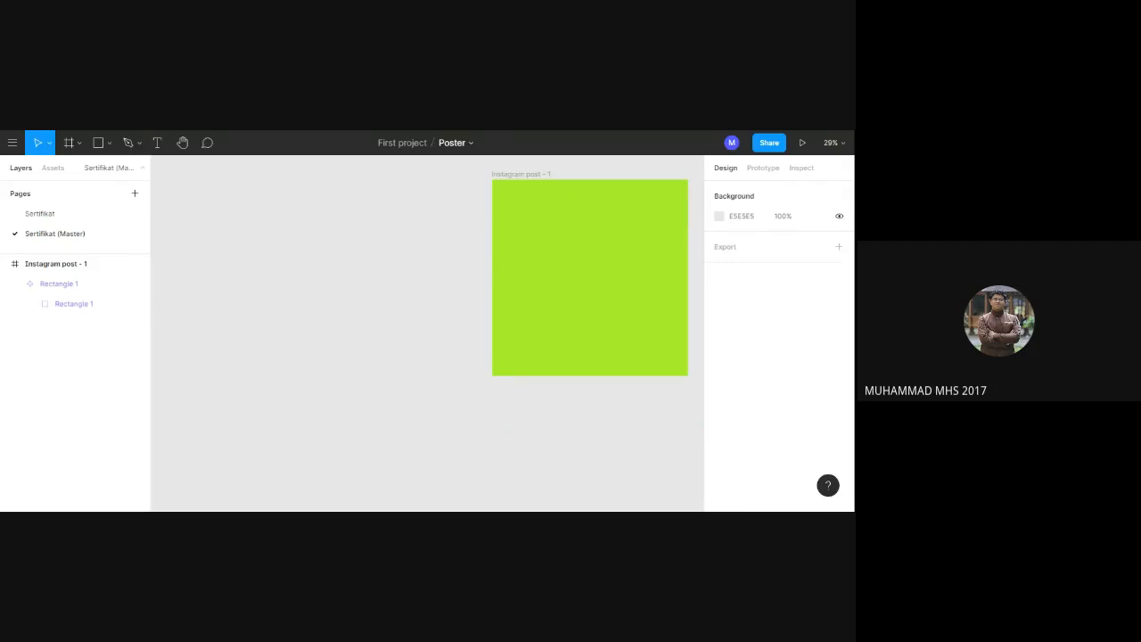
left_click_drag(482, 445, 309, 476)
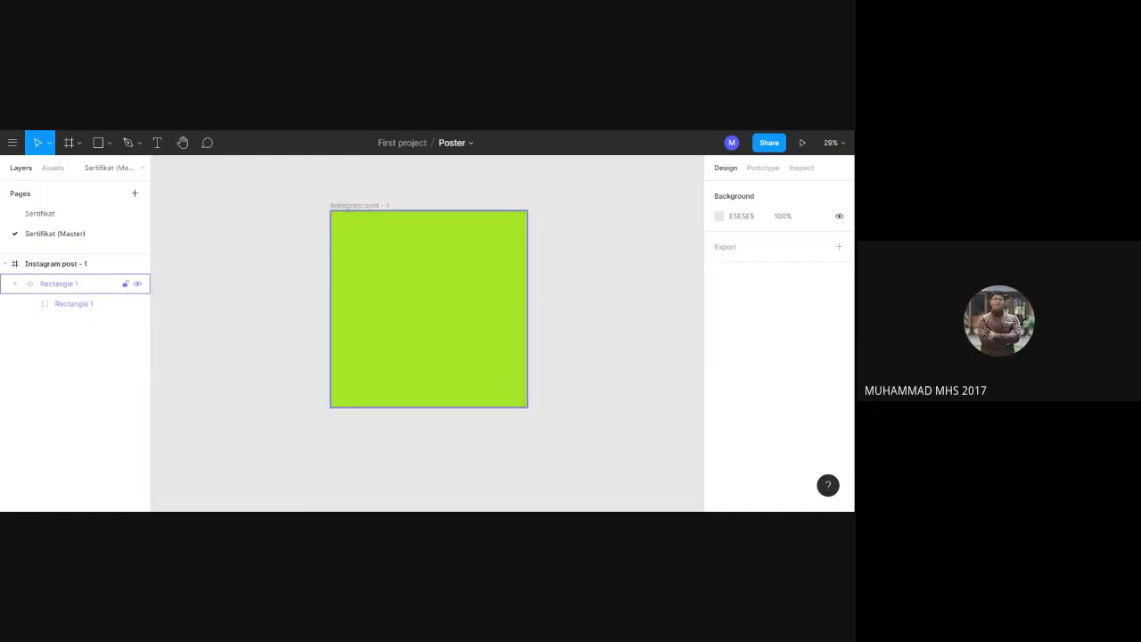
left_click(73, 265)
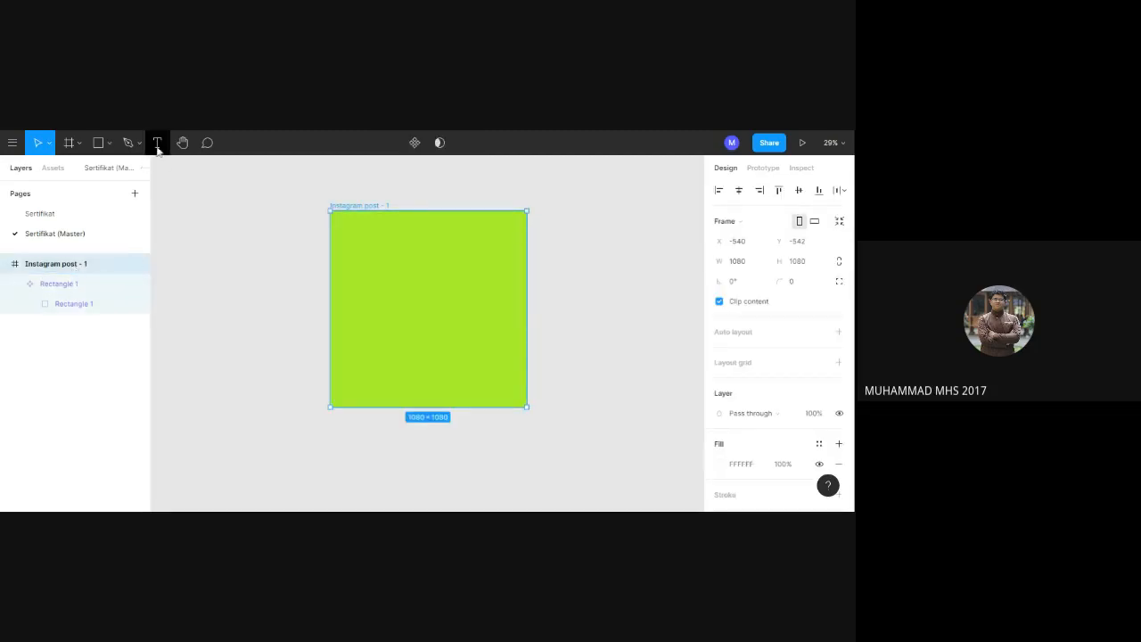
left_click(157, 142)
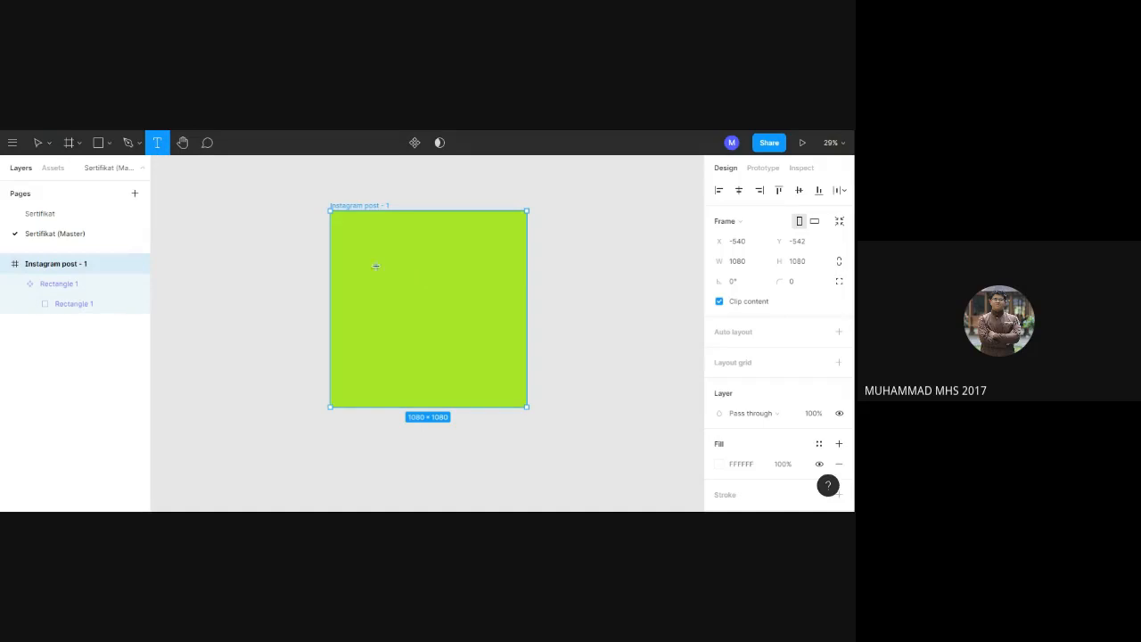
left_click_drag(354, 239, 476, 303)
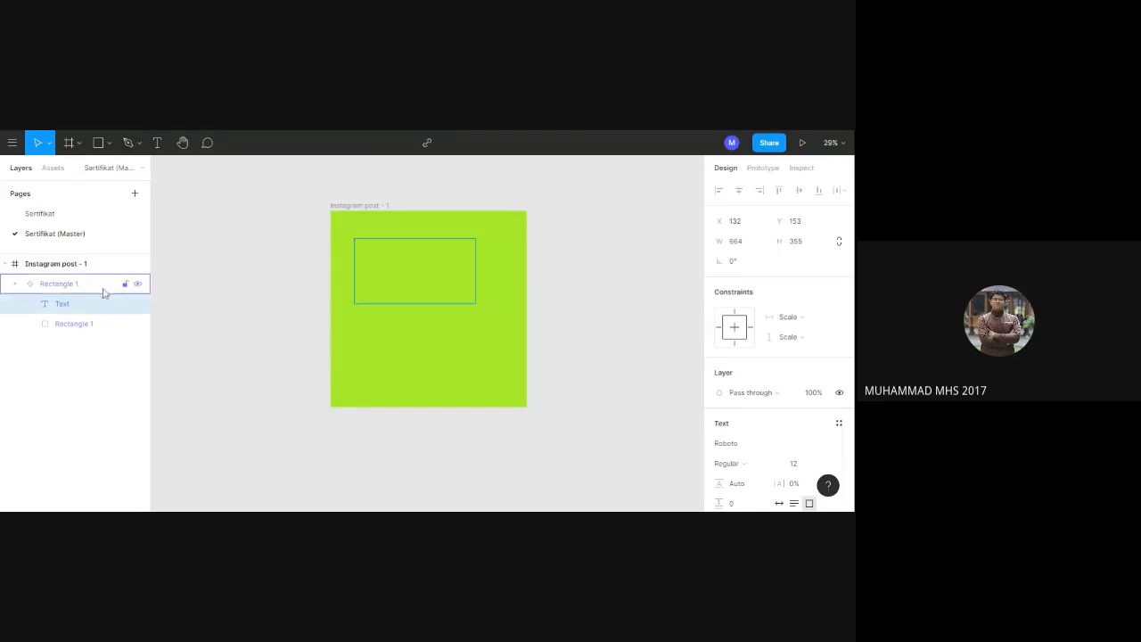
Move the text layer out of the Rectangle 1 component, directly under the frame, and enter the speaker's name followed by "Pembicara 1".
right_click(99, 305)
mouse_move(118, 316)
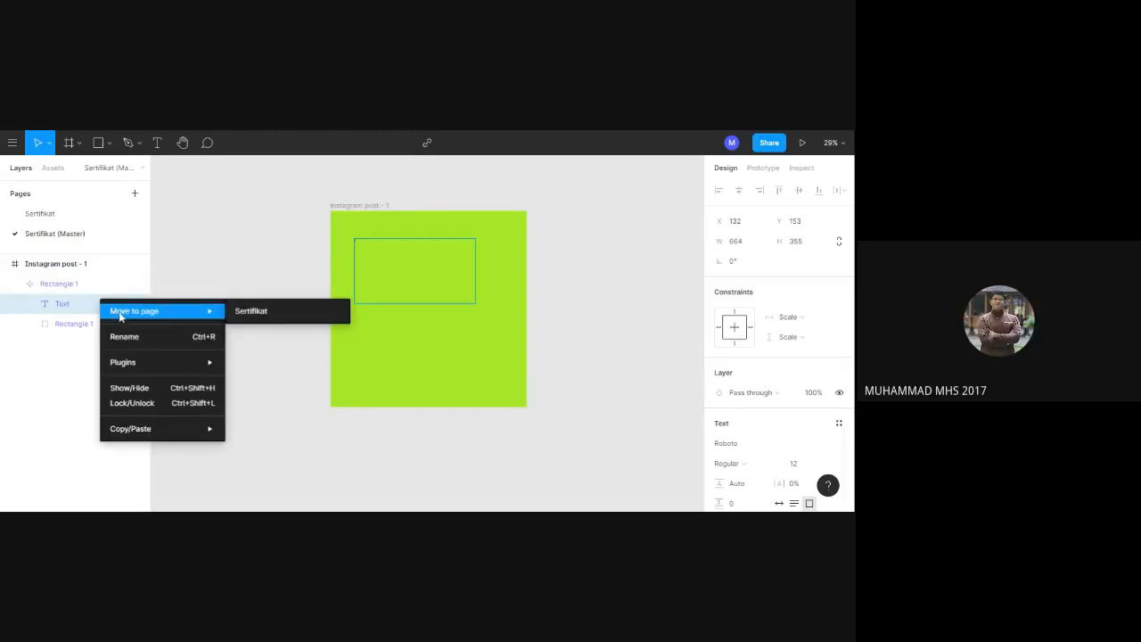
left_click(54, 366)
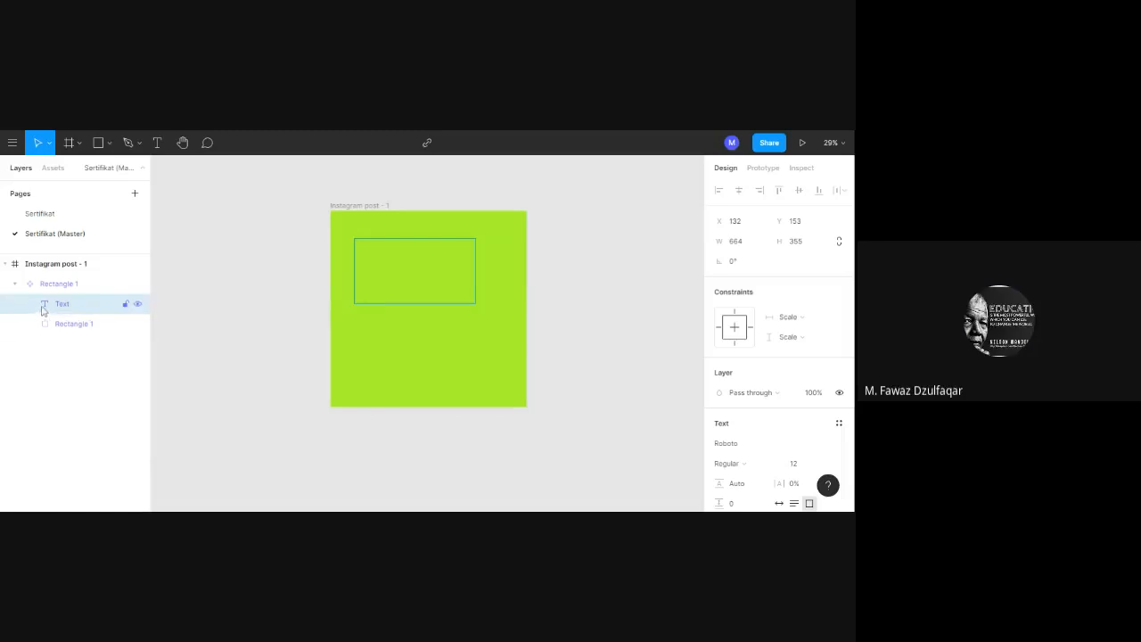
left_click_drag(42, 309, 74, 279)
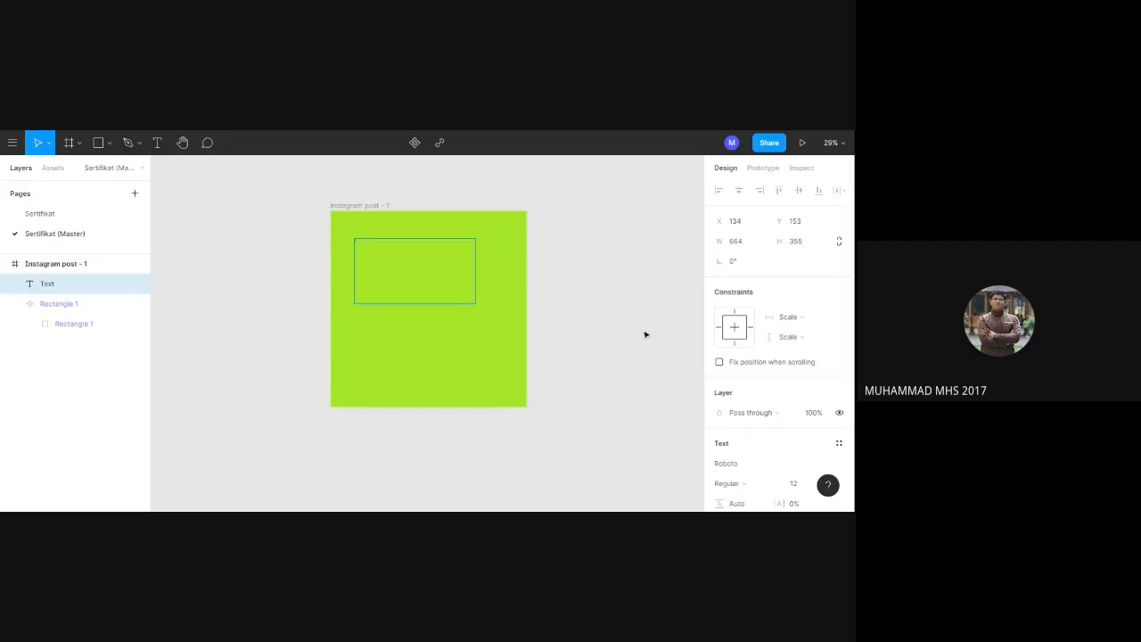
type("Mishel Pembicara 1")
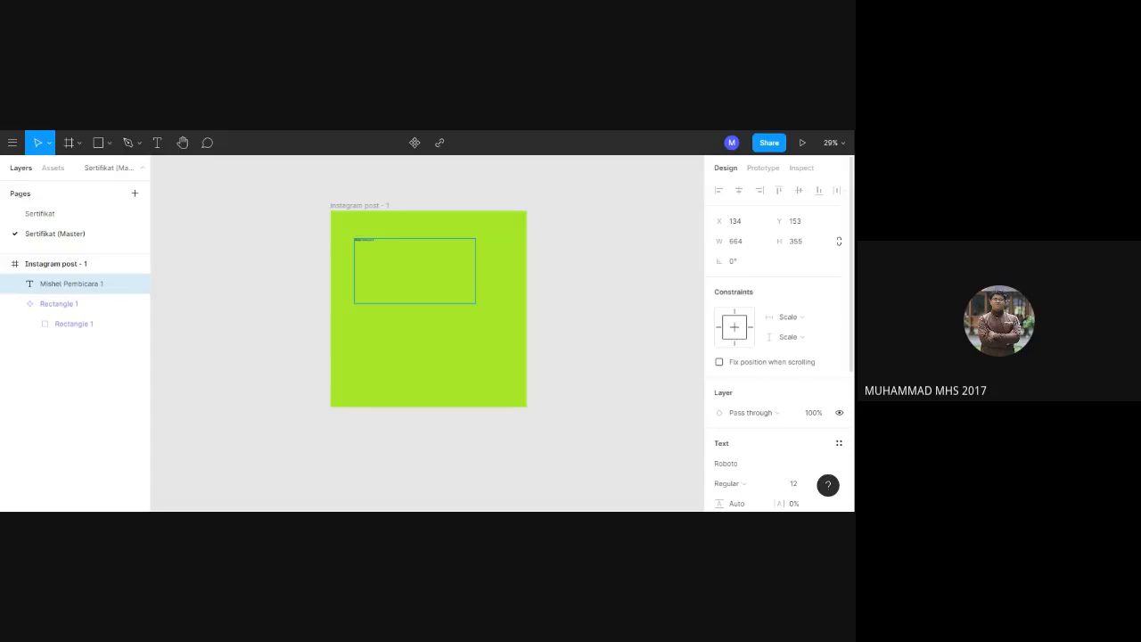
Set the "Pembicara 1" text to size 70 in the Roboto Slab font.
scroll(778, 339, "down", 3)
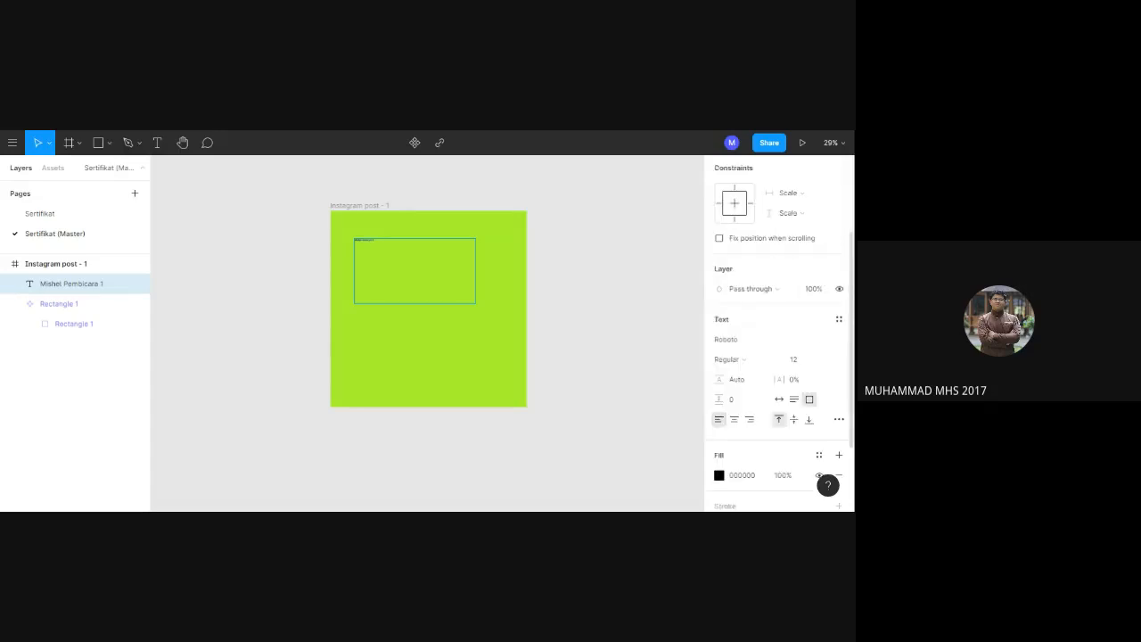
scroll(778, 339, "down", 1)
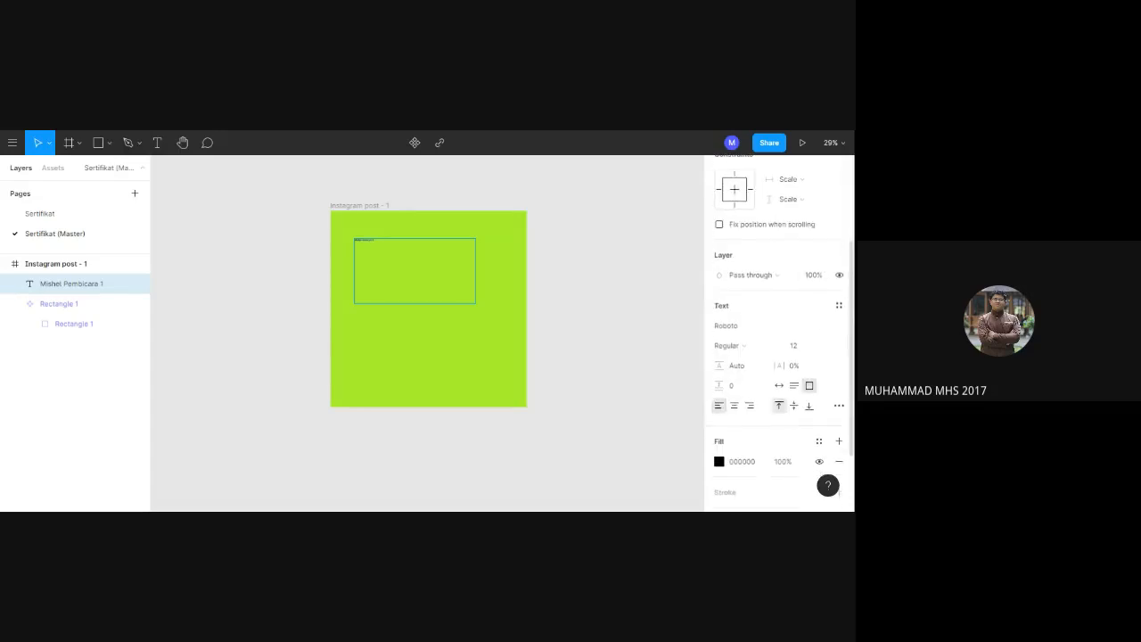
left_click(809, 349)
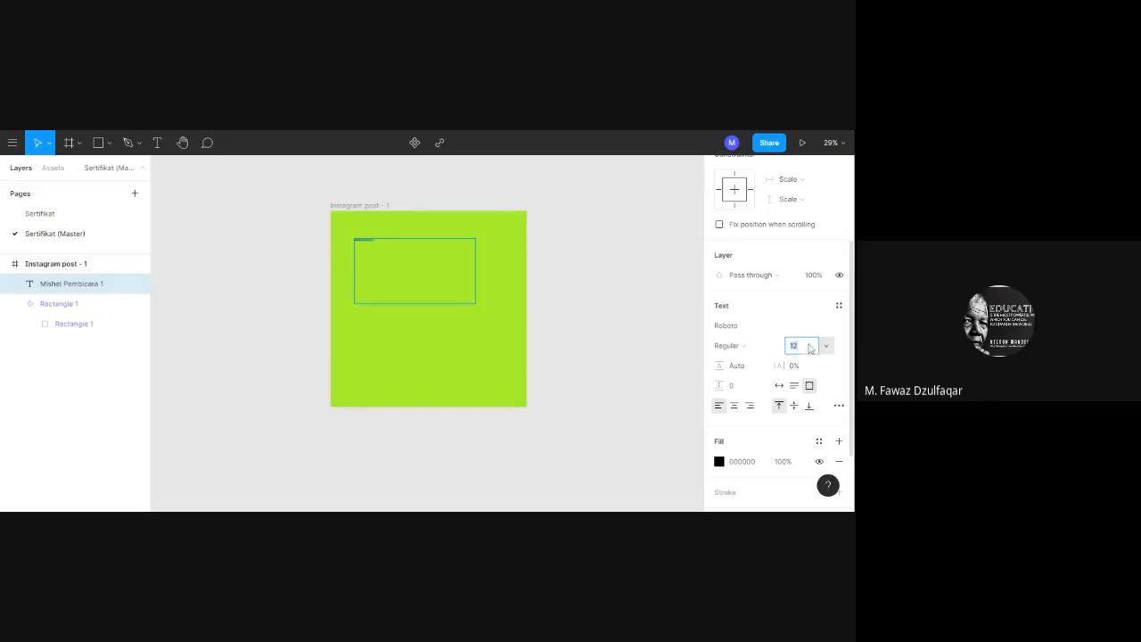
type("70")
key("Return")
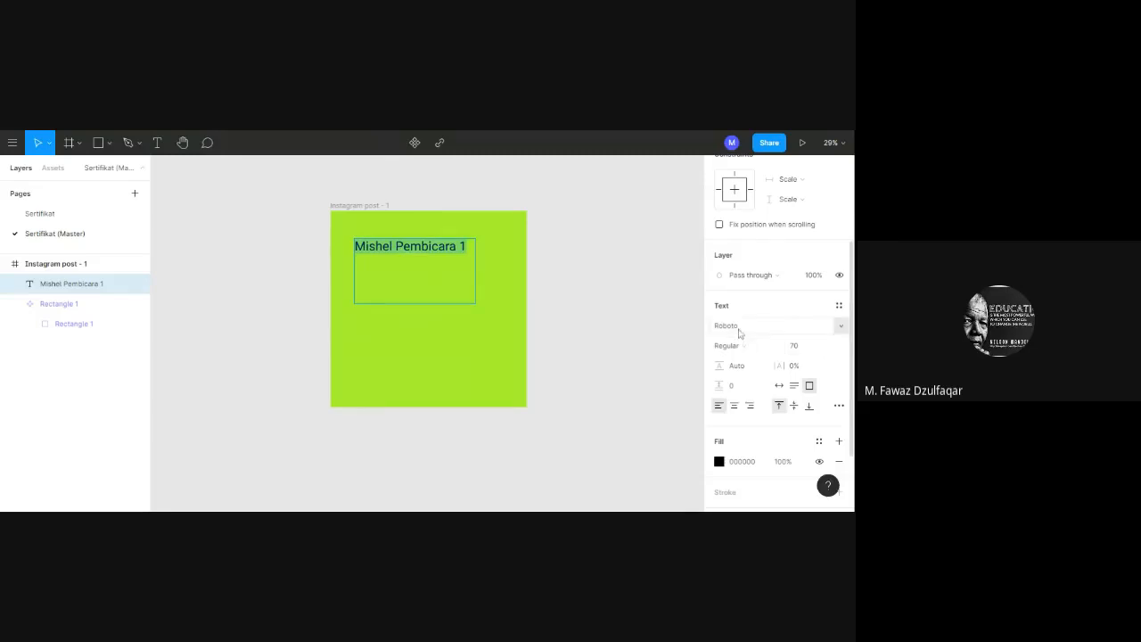
left_click(840, 326)
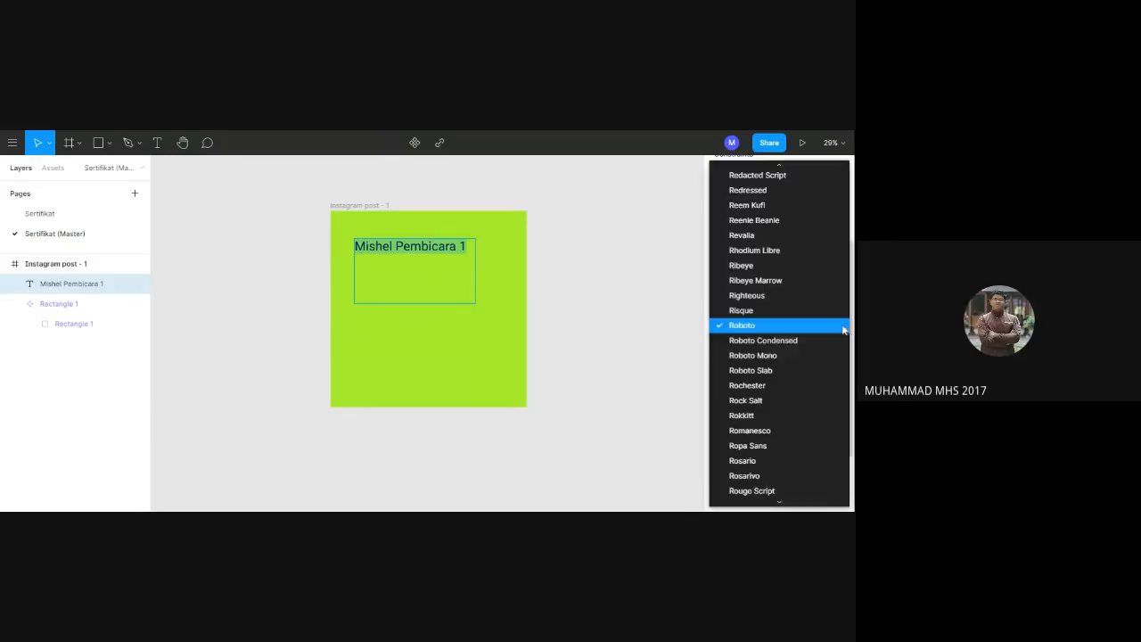
left_click(774, 372)
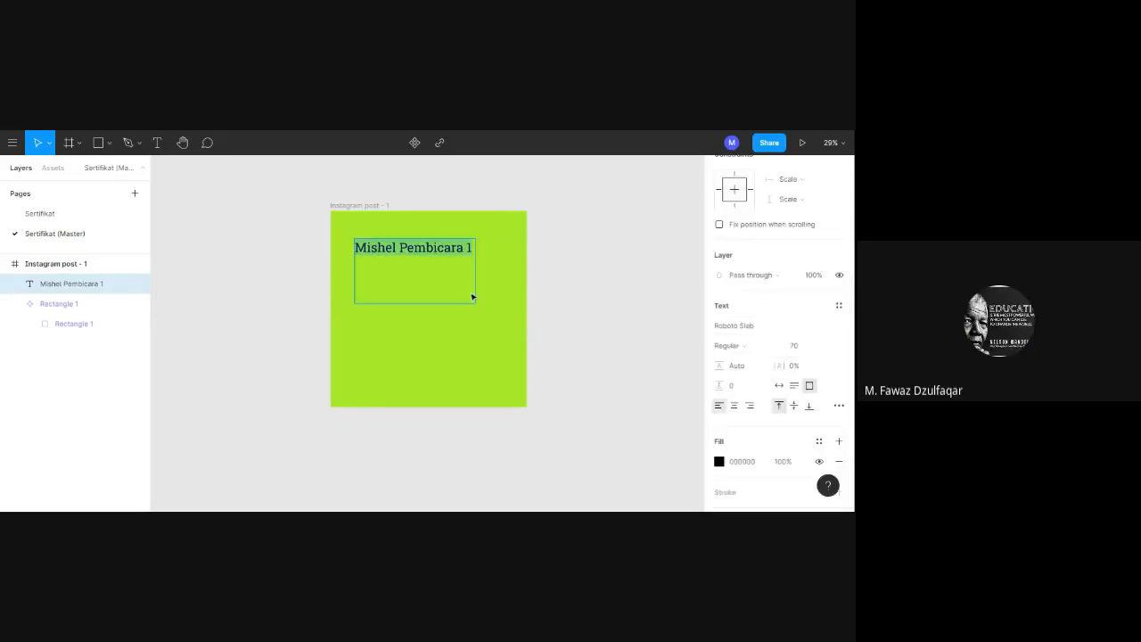
key("Escape")
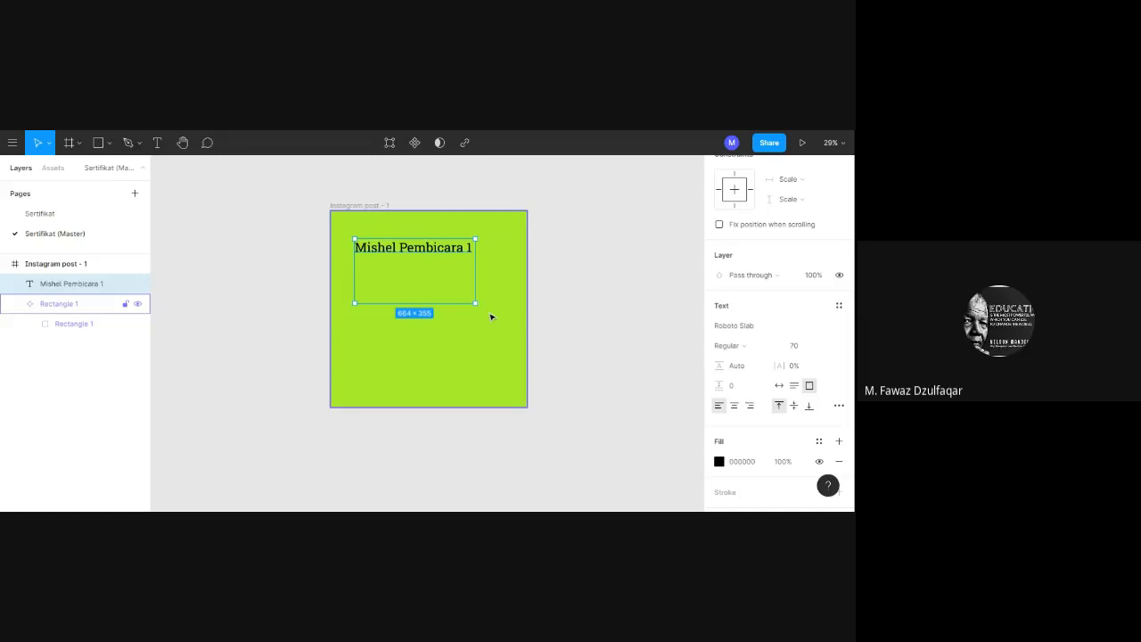
Turn the "Pembicara 1" text layer into its own component.
left_click(490, 317)
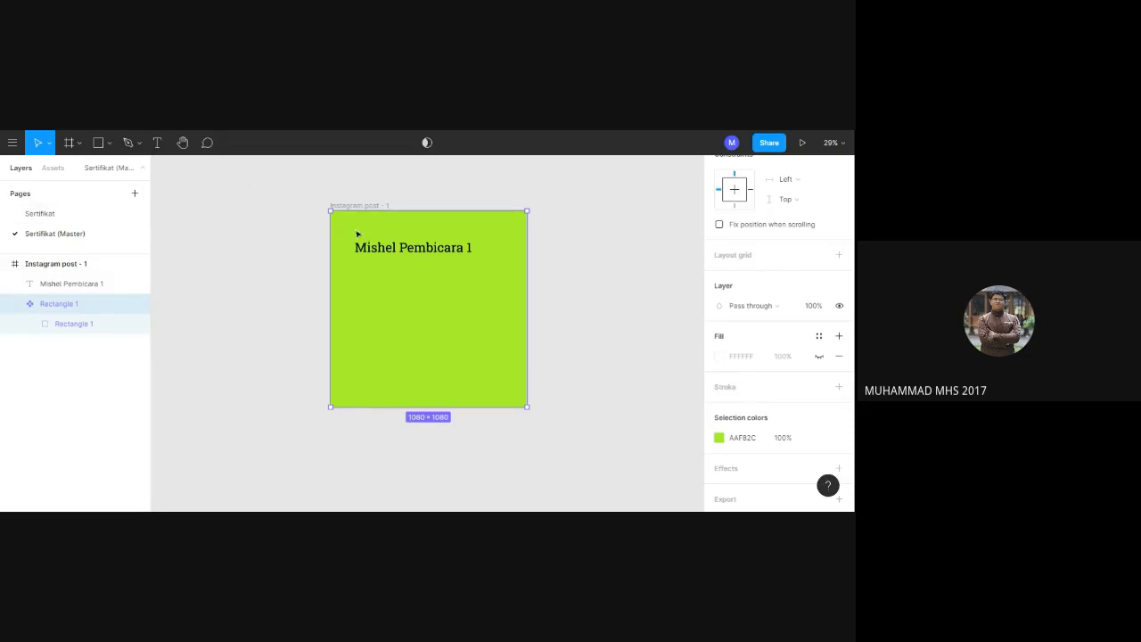
left_click(411, 254)
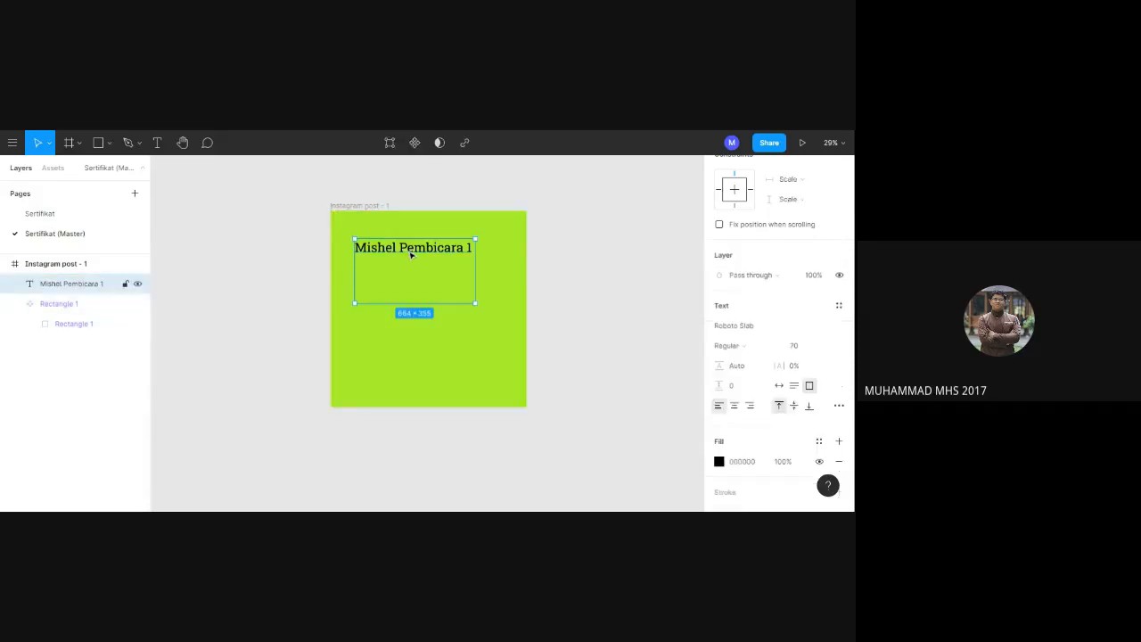
left_click(415, 143)
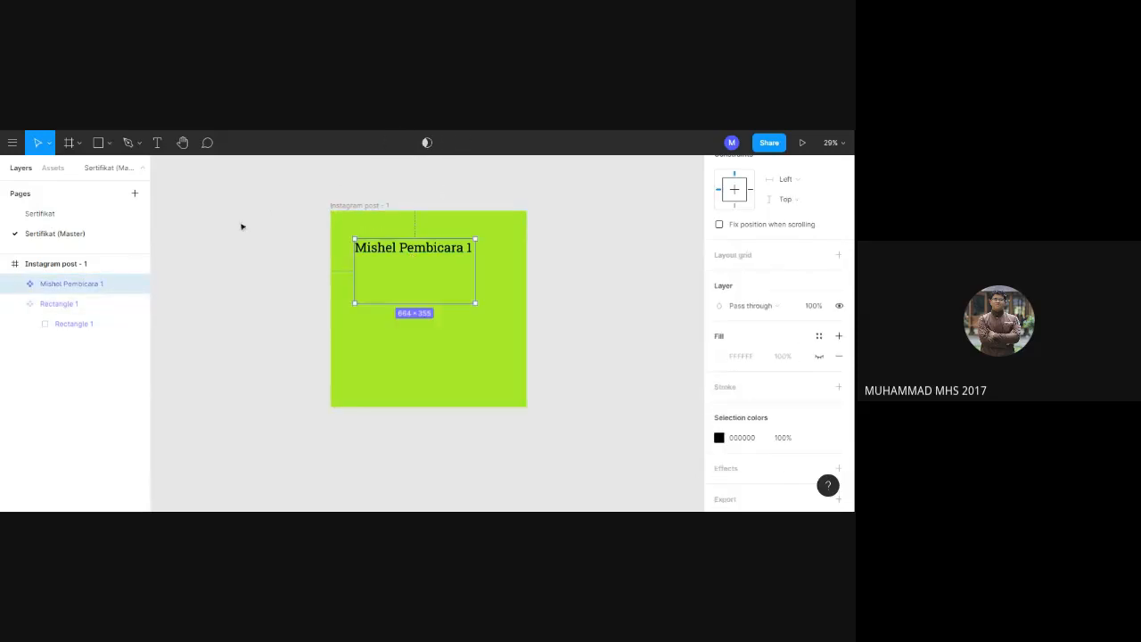
Place an instance of the speaker text component in each of the Sertifikat page's three Instagram posts, shifting the second post's instance to the right.
left_click(78, 215)
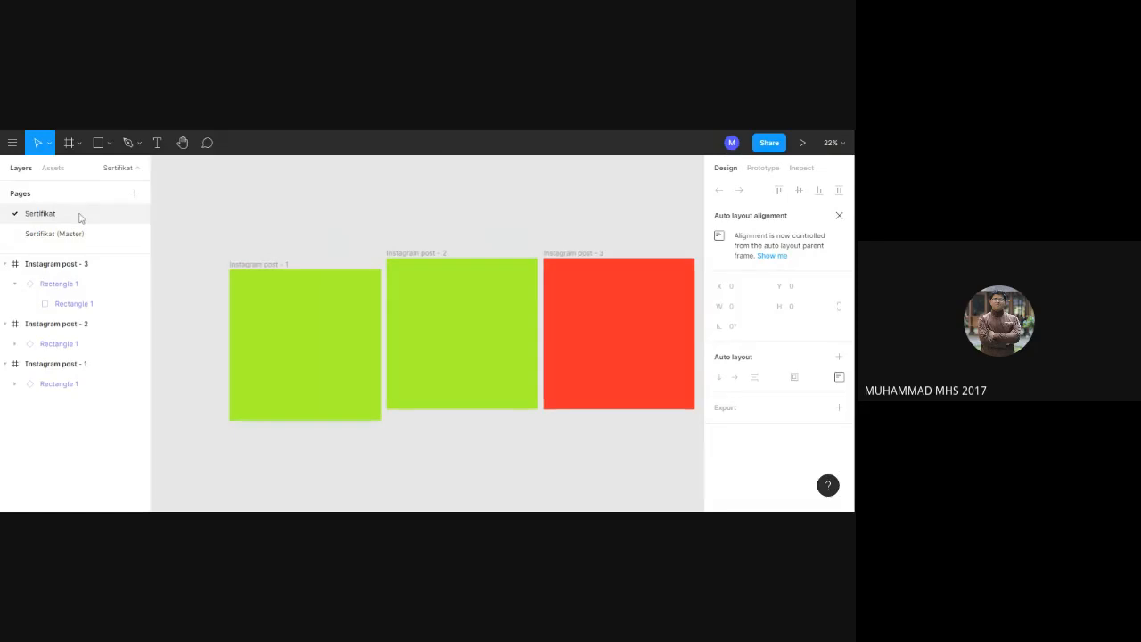
left_click(53, 168)
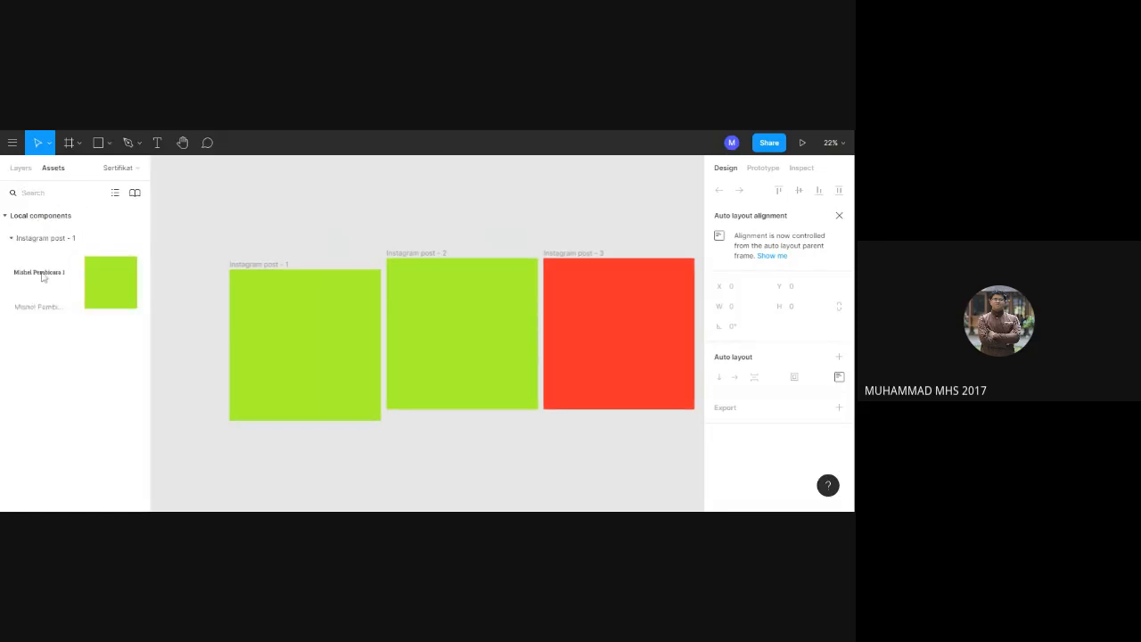
left_click_drag(41, 275, 306, 314)
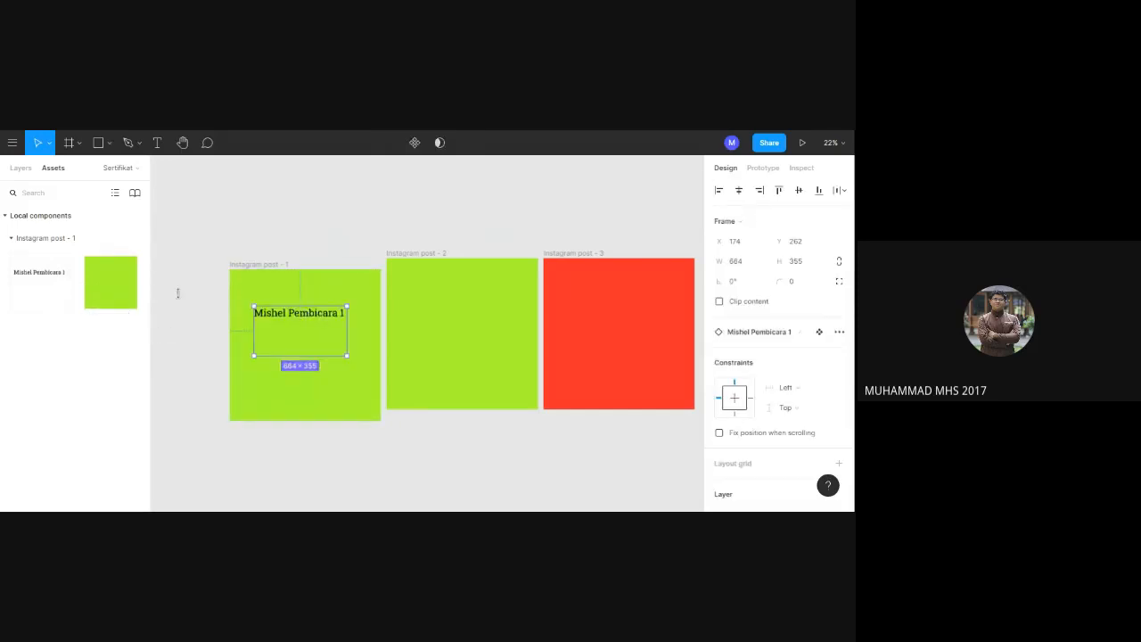
left_click_drag(76, 275, 438, 299)
left_click_drag(56, 273, 621, 299)
left_click_drag(428, 306, 464, 304)
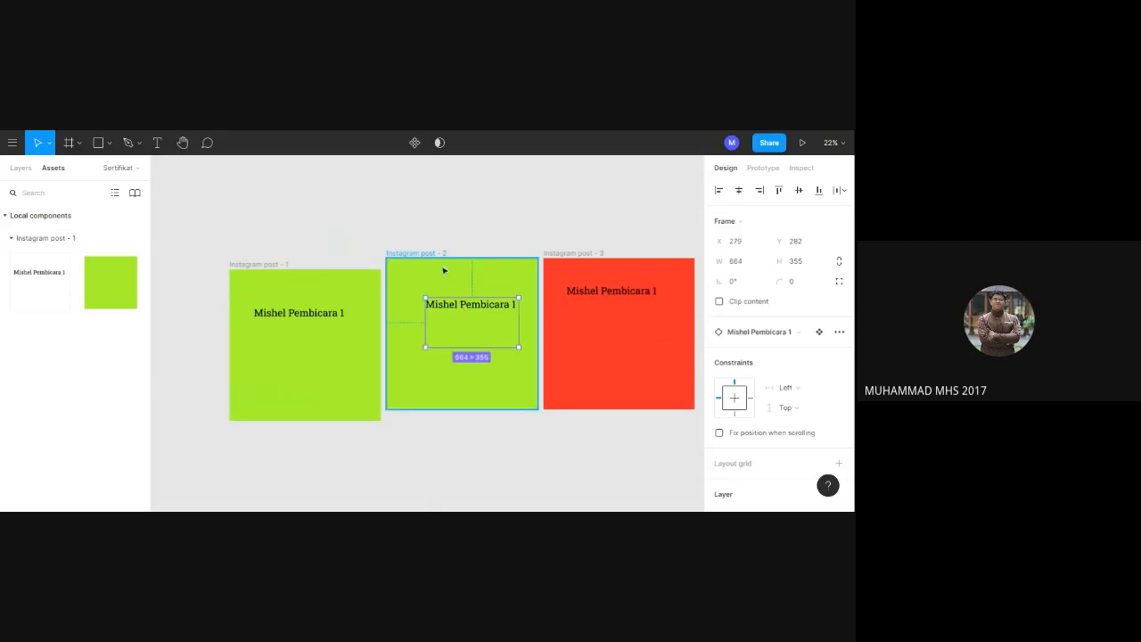
left_click(438, 221)
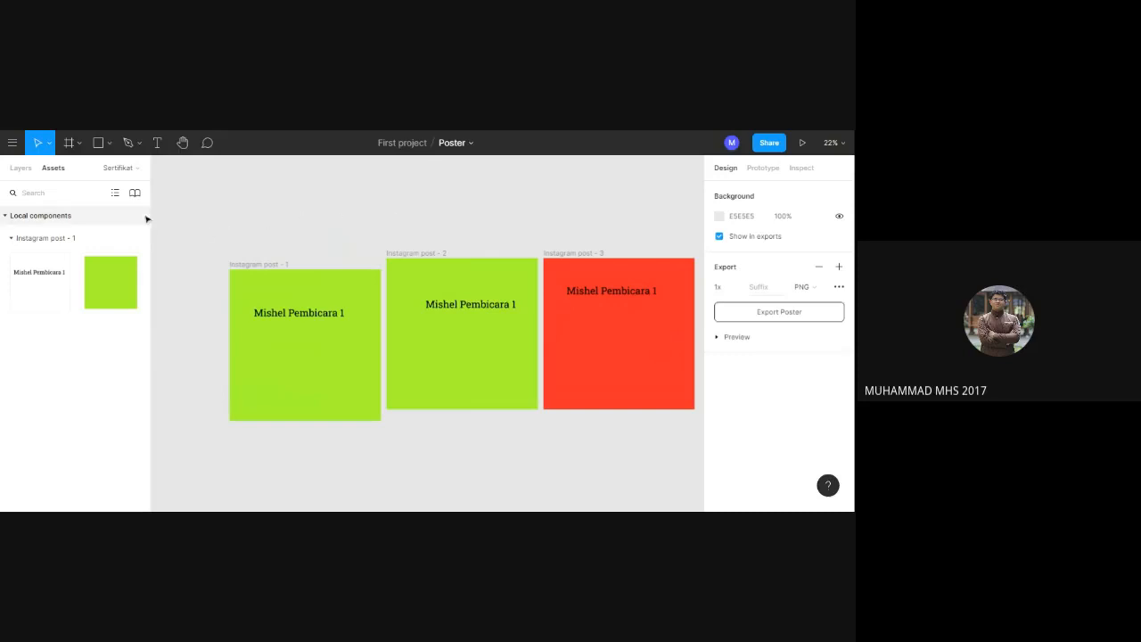
Return to the layers of the Sertifikat (Master) page.
left_click(22, 169)
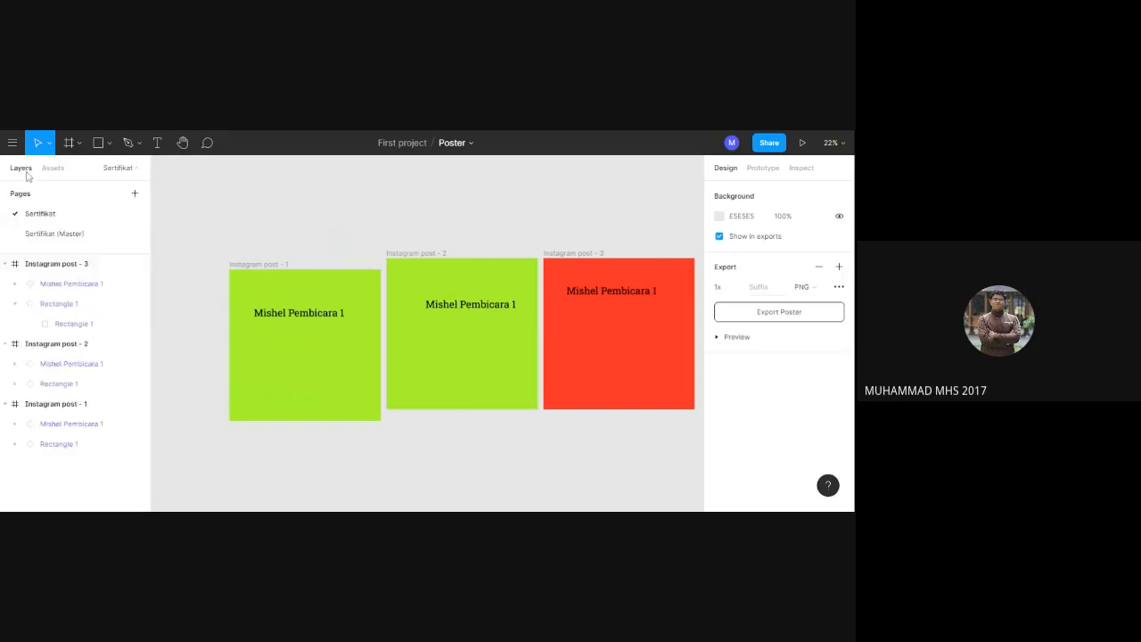
left_click(69, 272)
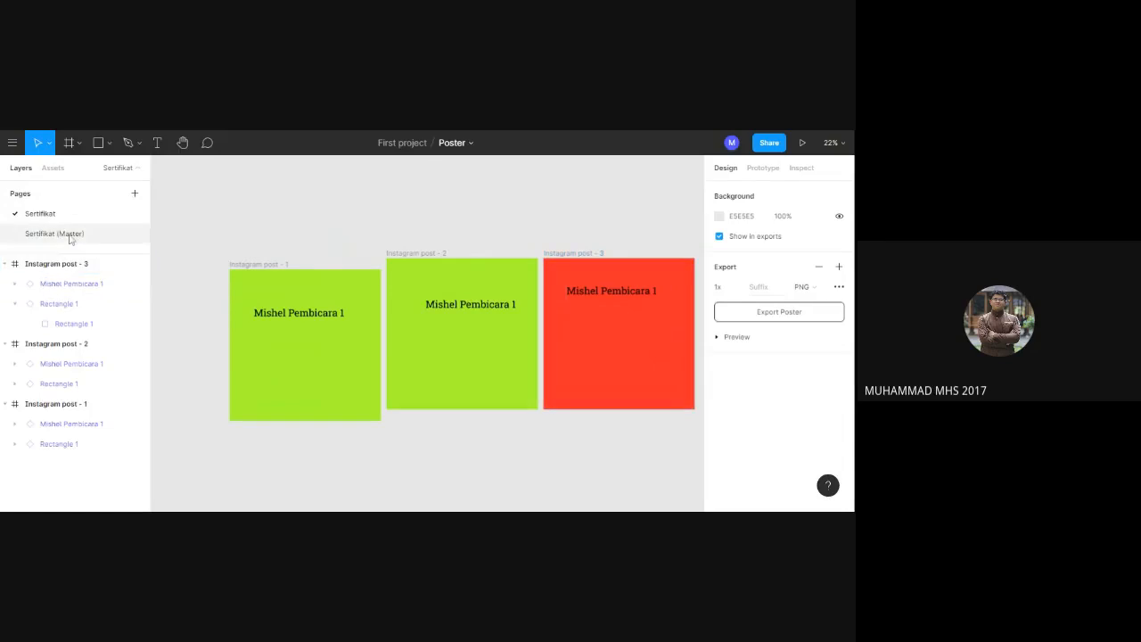
left_click(70, 235)
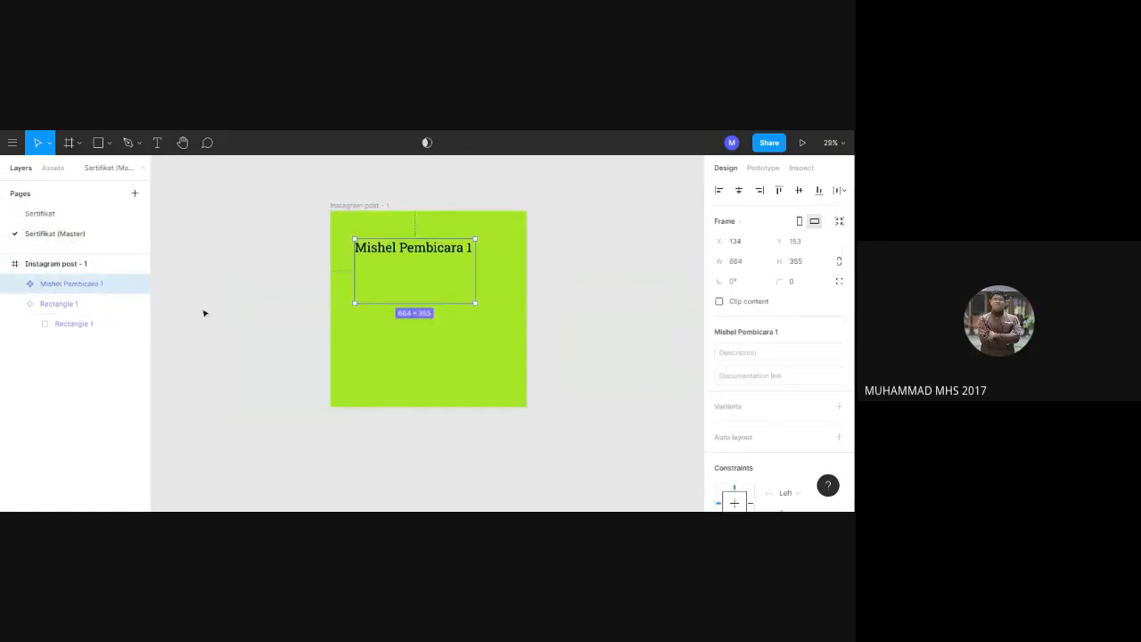
double_click(470, 250)
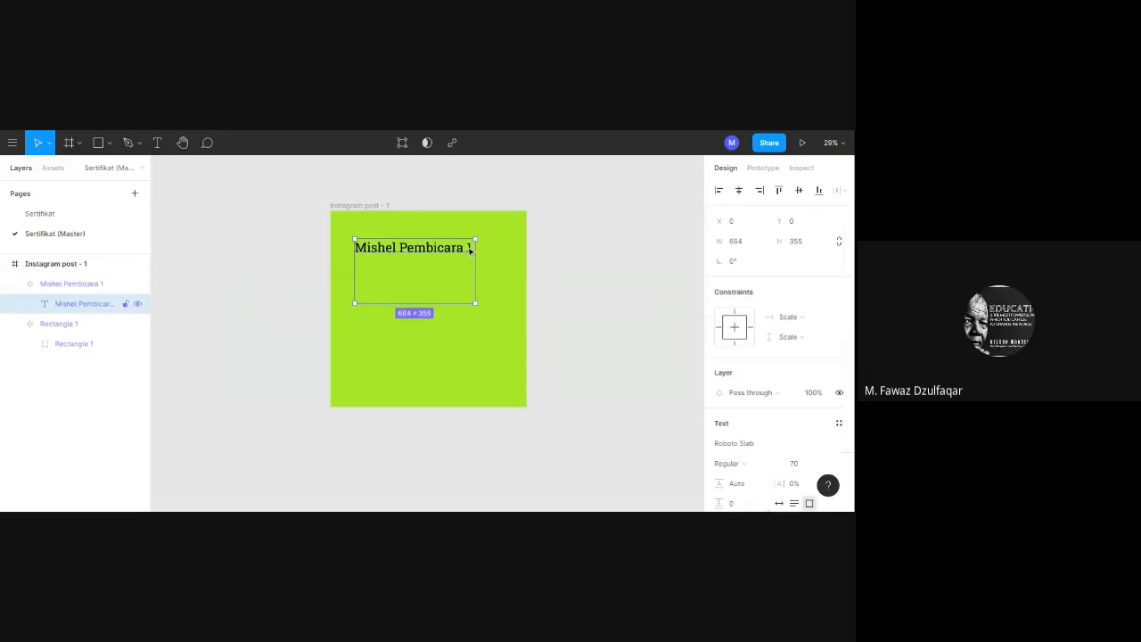
left_click_drag(470, 249, 464, 248)
left_click(91, 290)
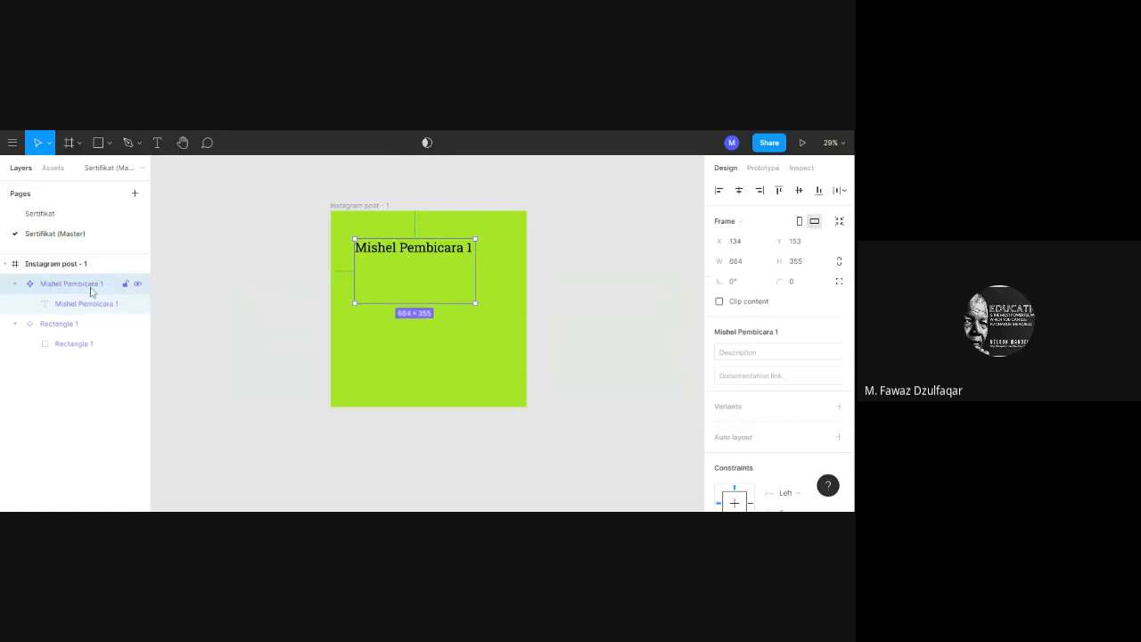
left_click(415, 254)
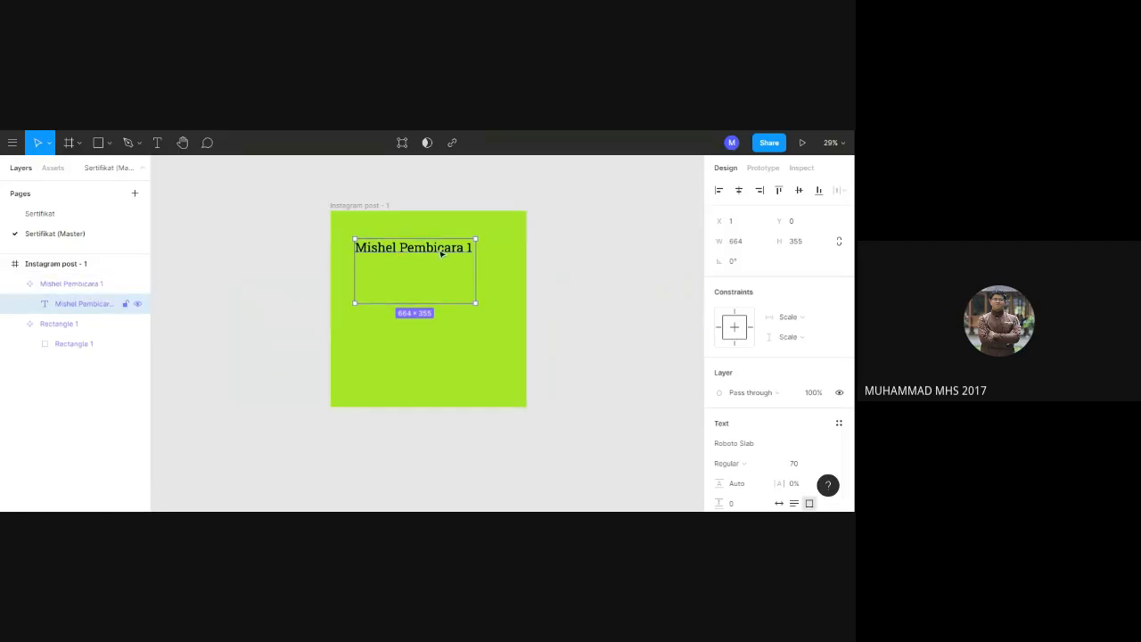
key("Delete")
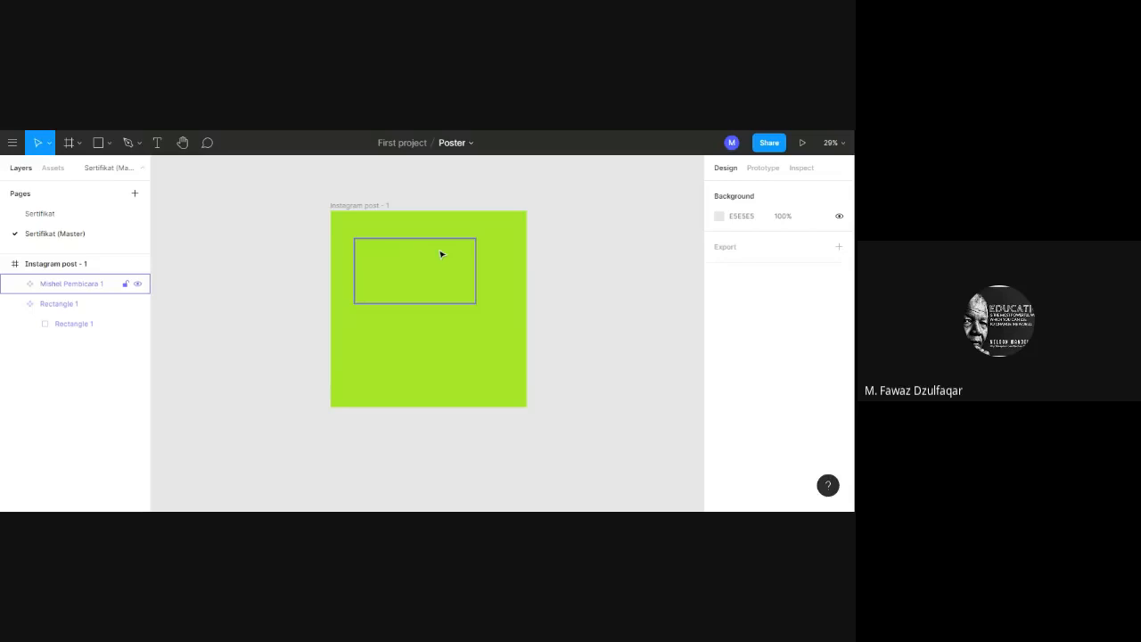
key("i")
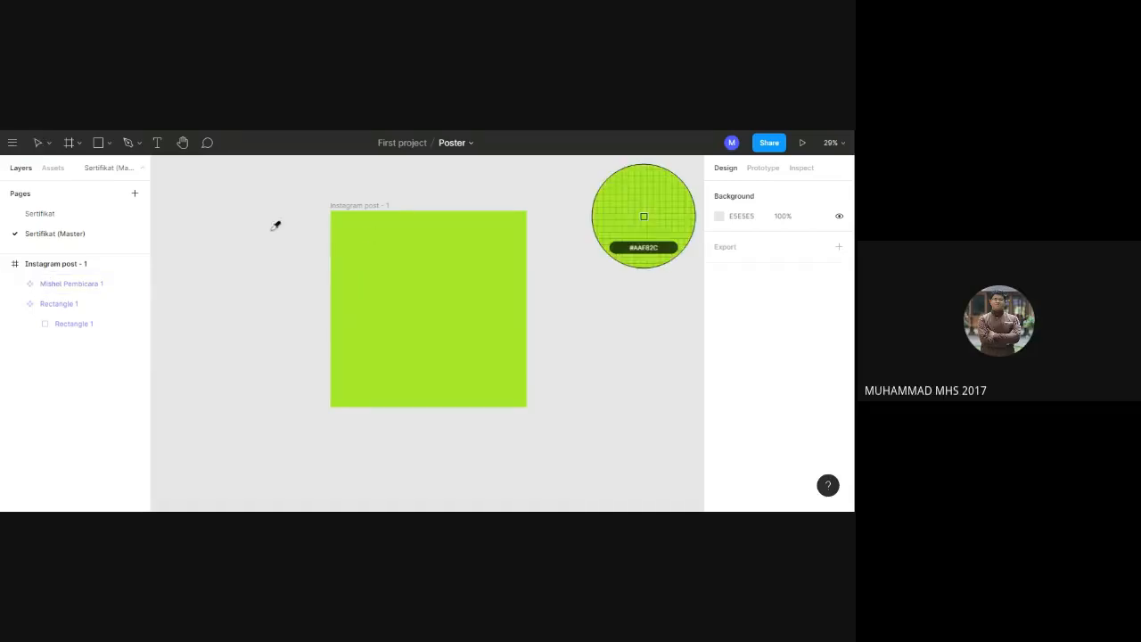
left_click(58, 286)
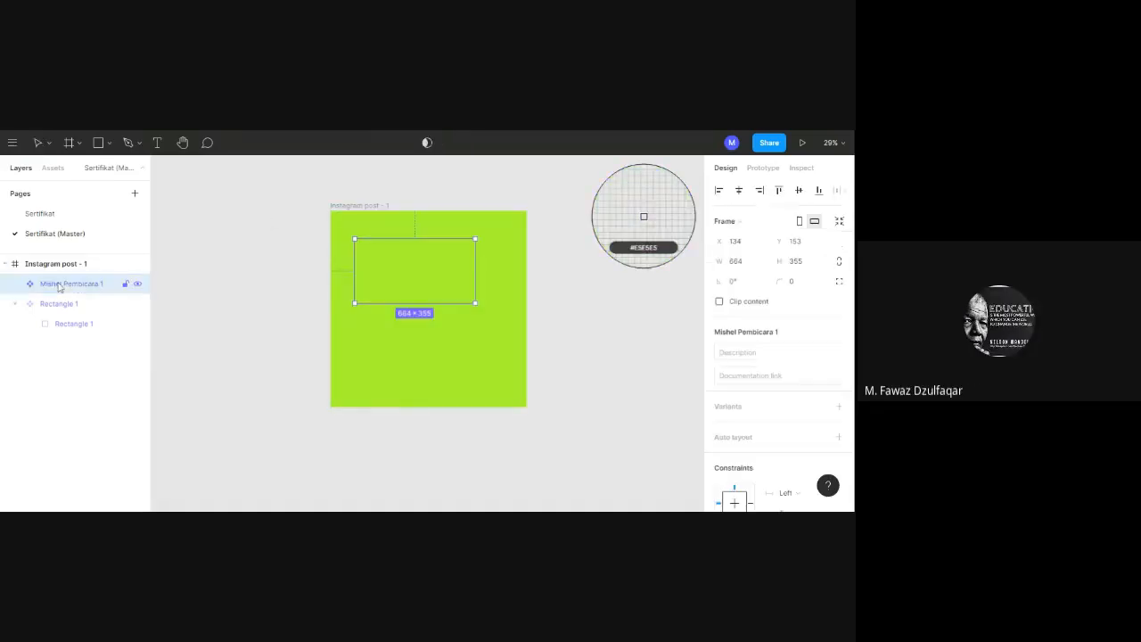
double_click(60, 285)
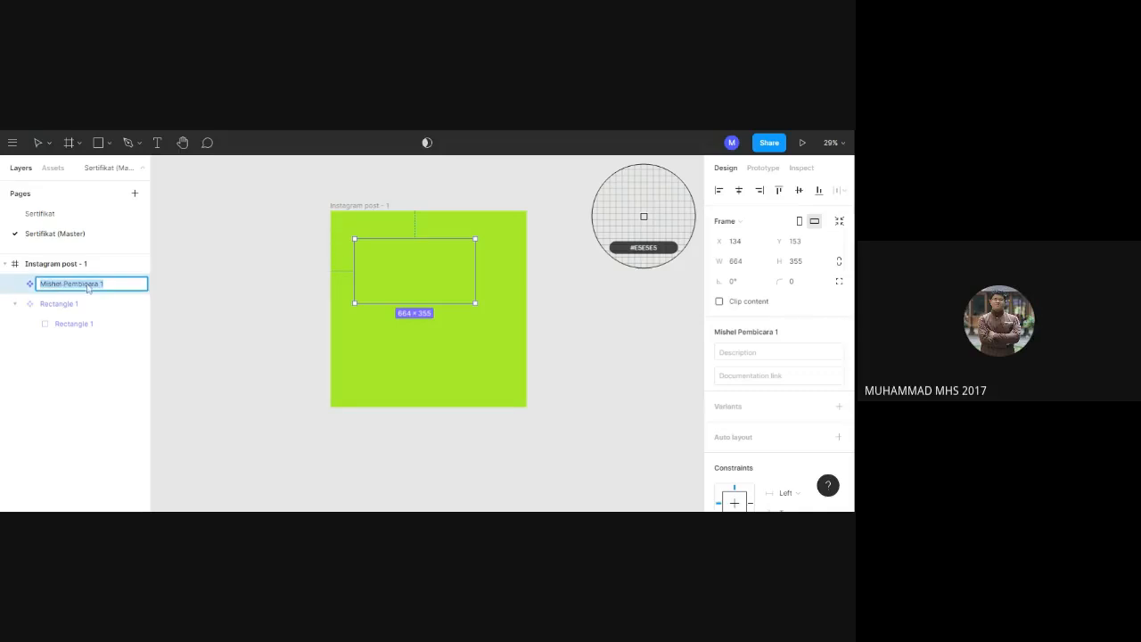
left_click(175, 295)
left_click(175, 295)
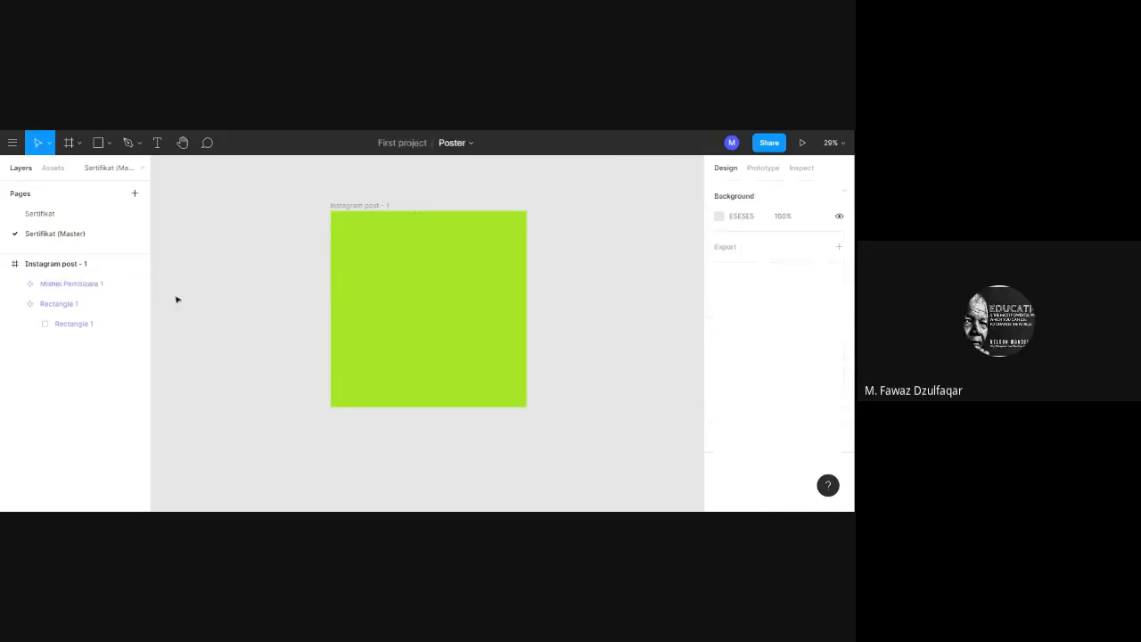
key("ctrl+z")
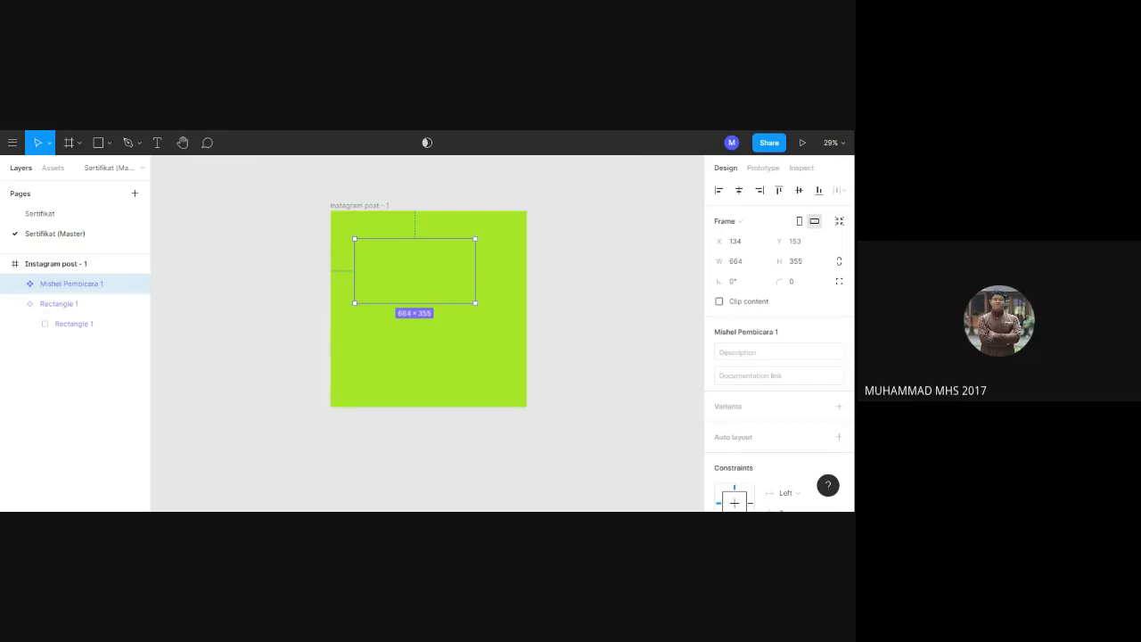
key("ctrl+z")
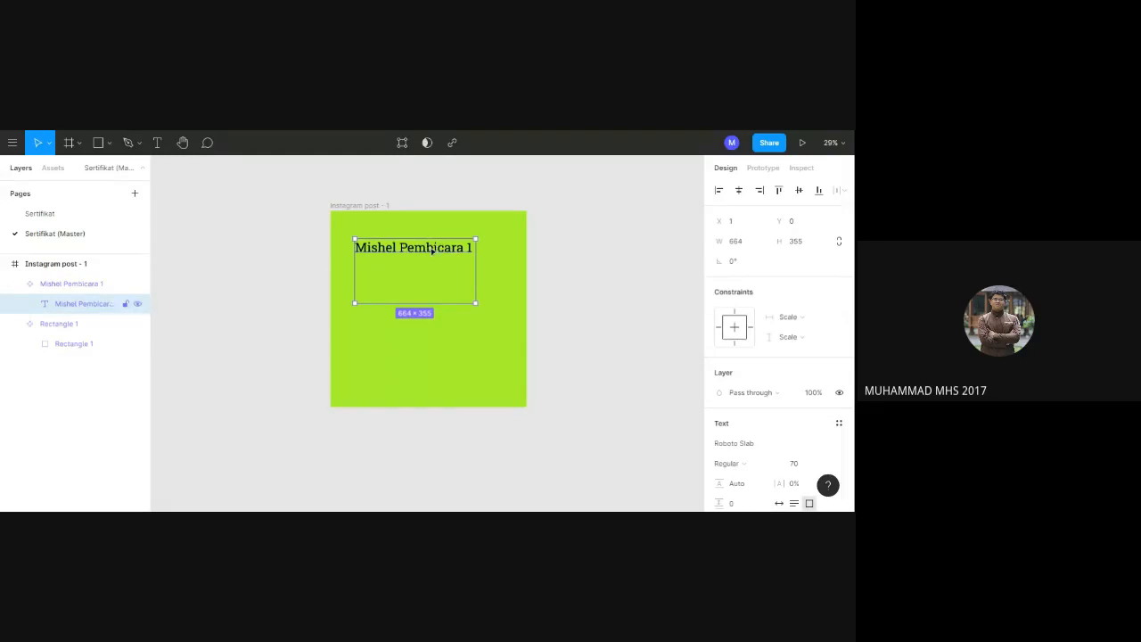
Edit the text inside the master speaker component so that its ending reads "Pembicara 2".
double_click(431, 250)
key("Right")
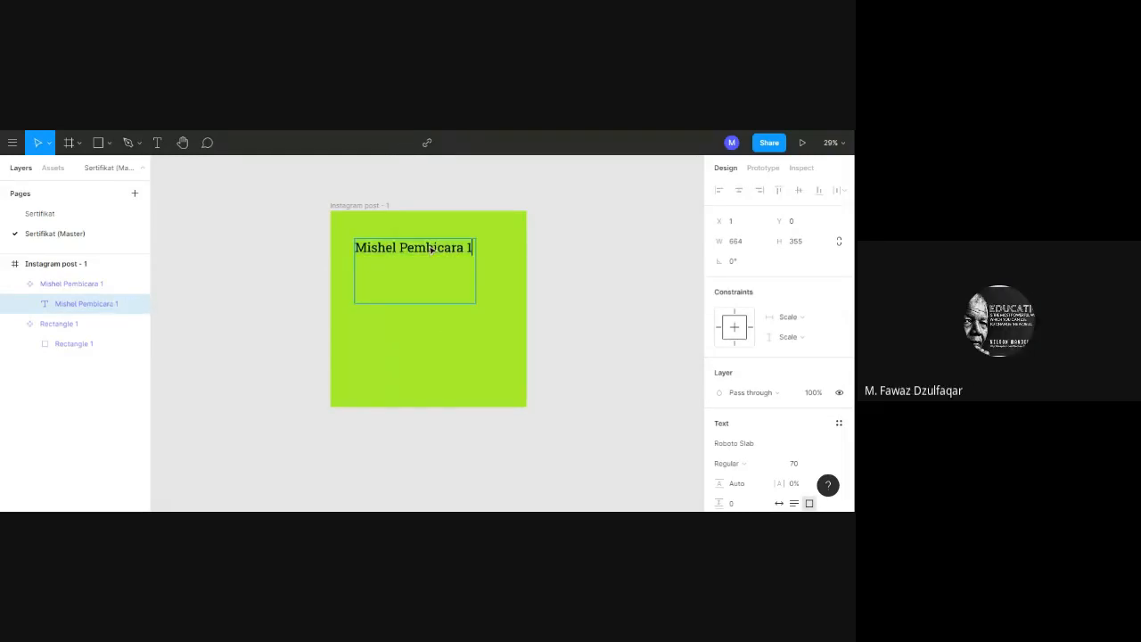
key("BackSpace")
key("BackSpace")
type("2")
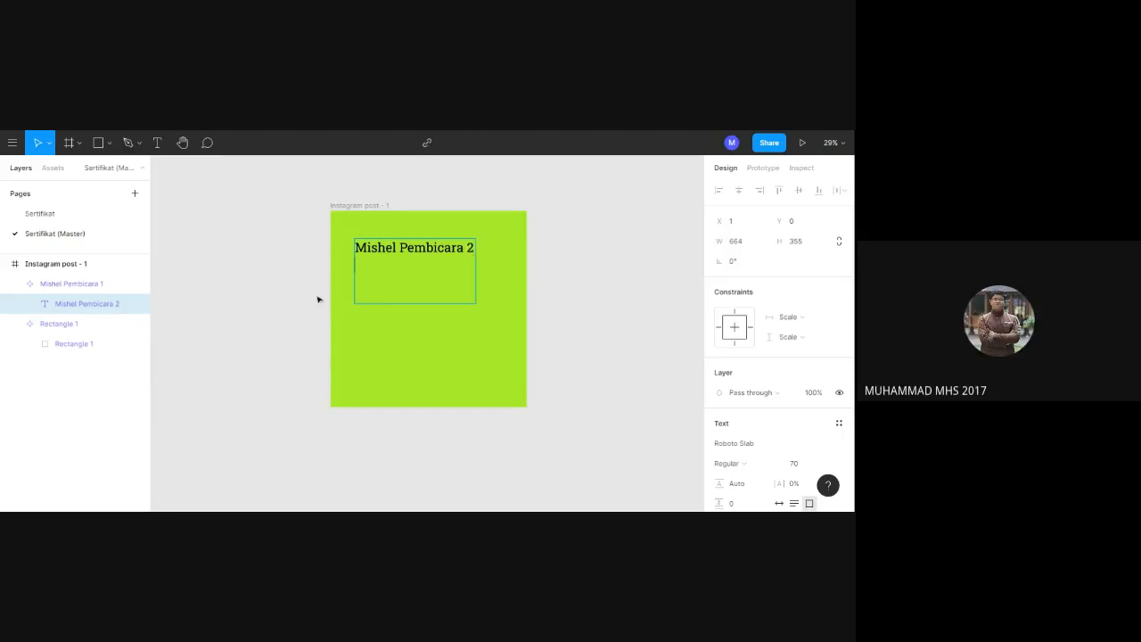
key("Escape")
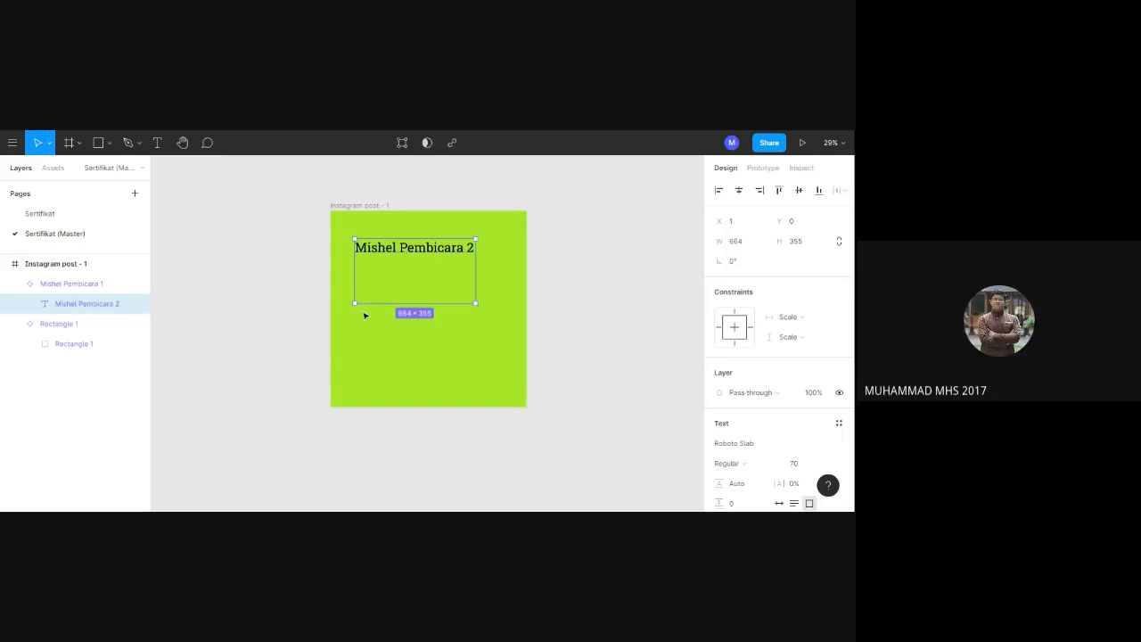
Check the speaker text instances in the three Instagram posts on the Sertifikat page against the master page.
left_click(56, 214)
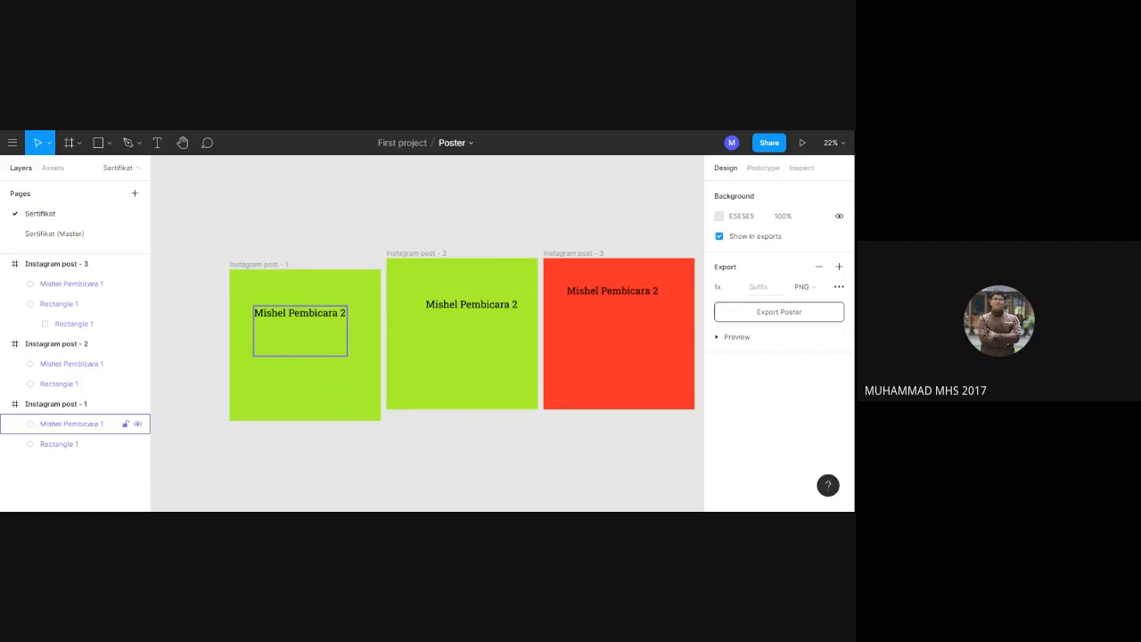
left_click(312, 259)
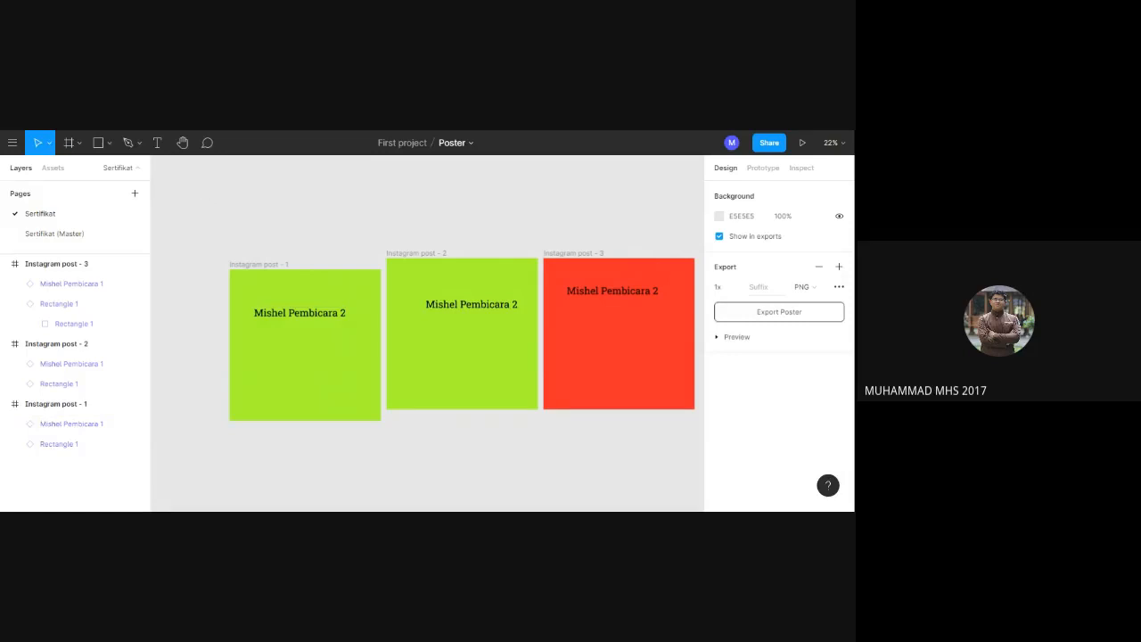
left_click(64, 237)
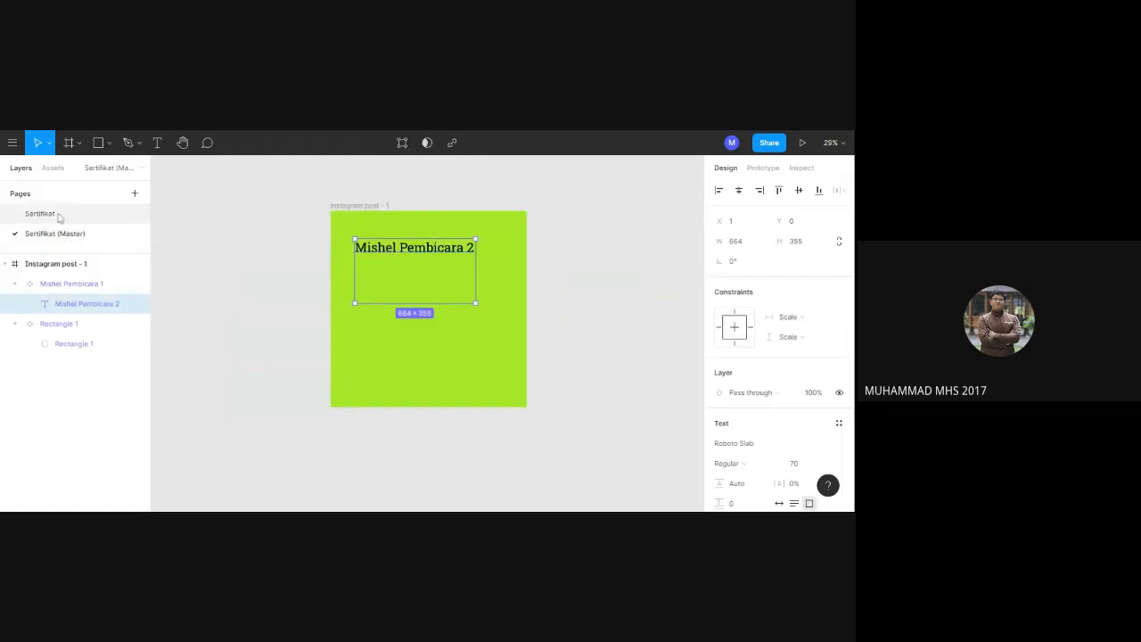
left_click(59, 218)
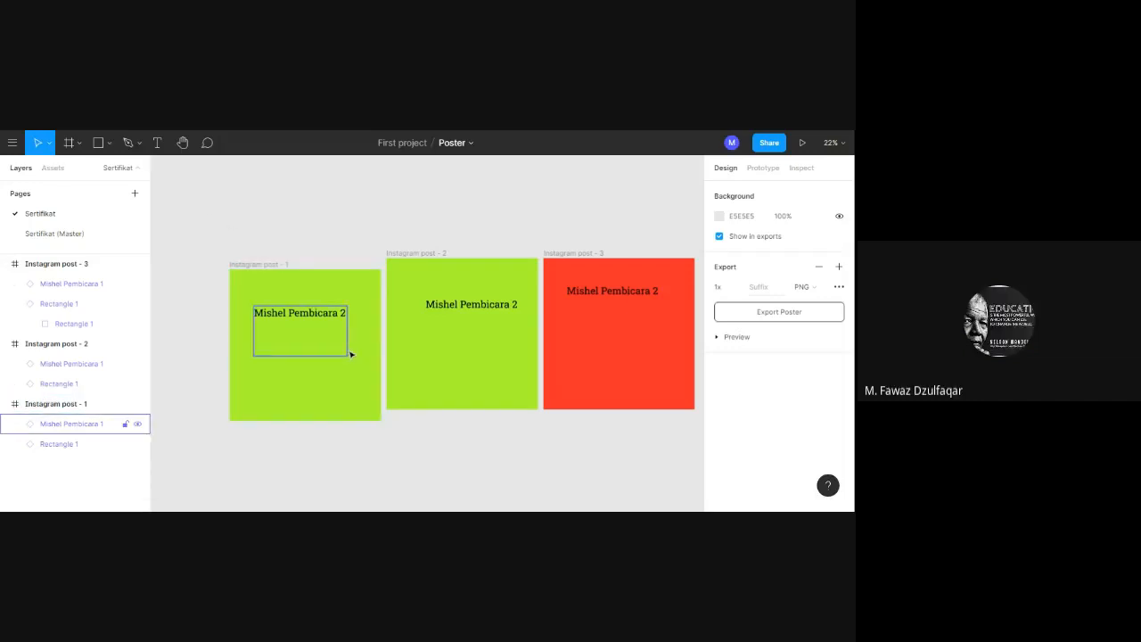
right_click(350, 354)
mouse_move(383, 423)
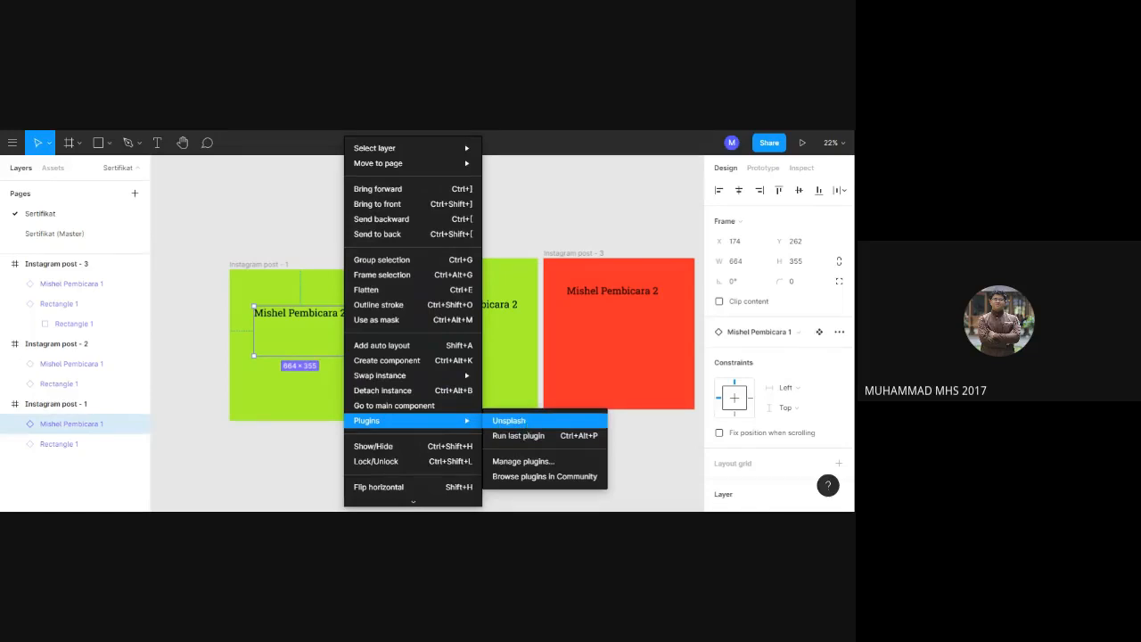
left_click(189, 393)
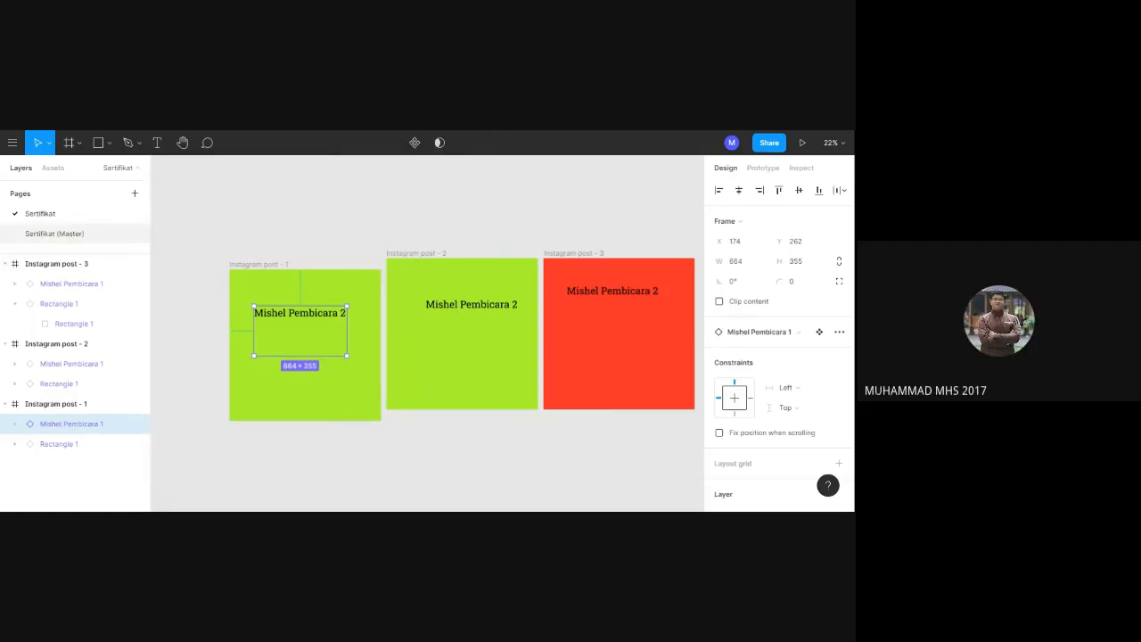
left_click(69, 234)
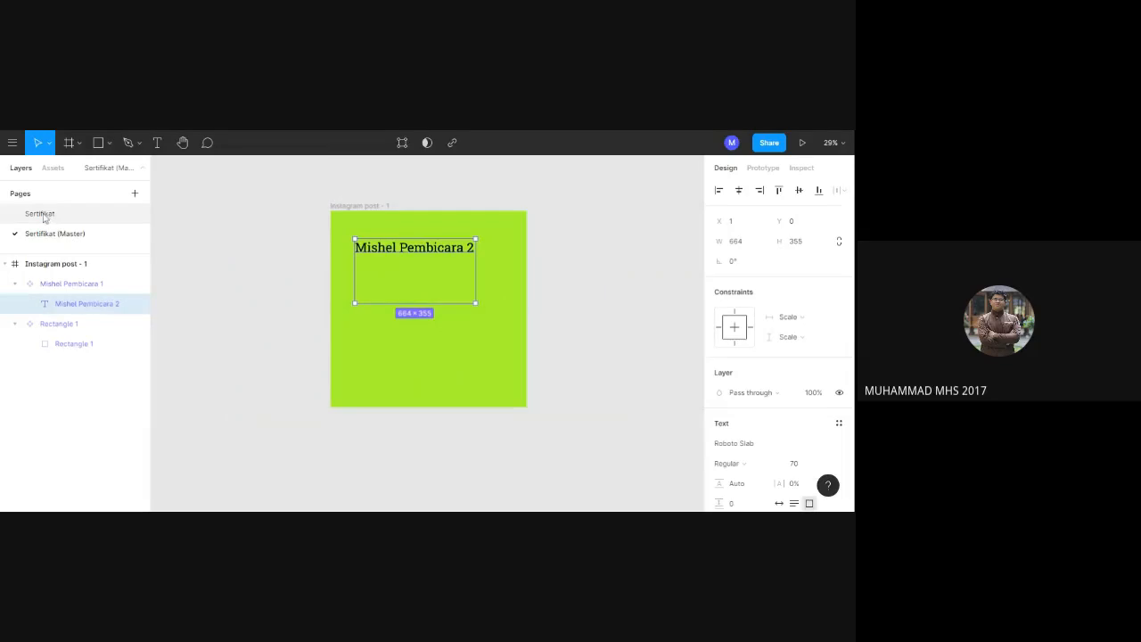
left_click(43, 215)
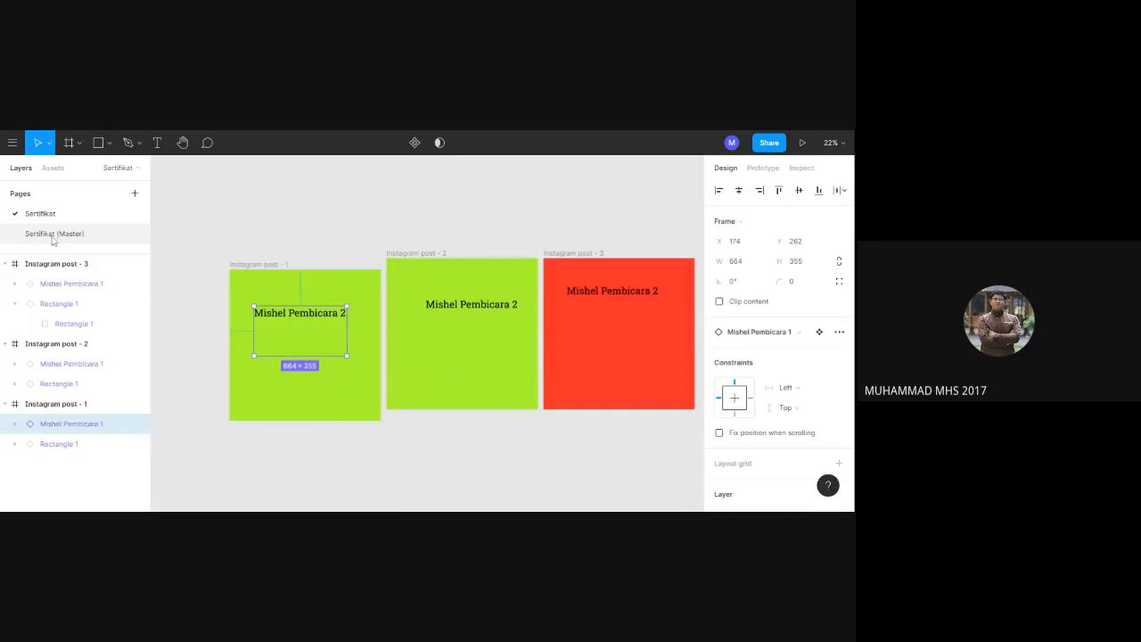
Browse the Community plugins from the background rectangle component on the Sertifikat (Master) page.
left_click(54, 235)
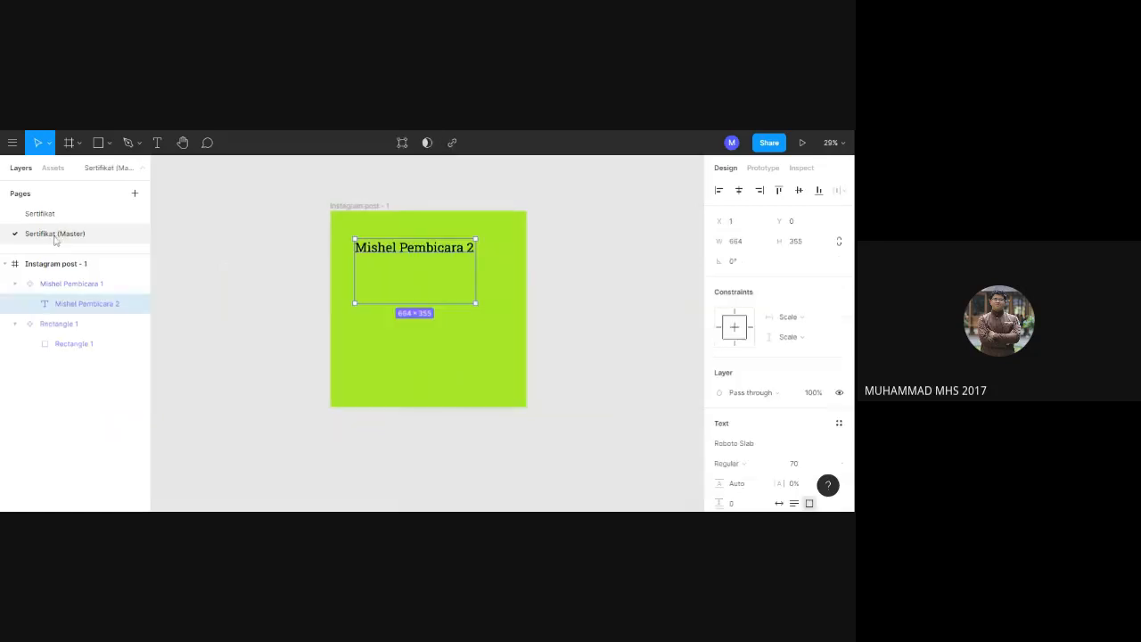
right_click(415, 351)
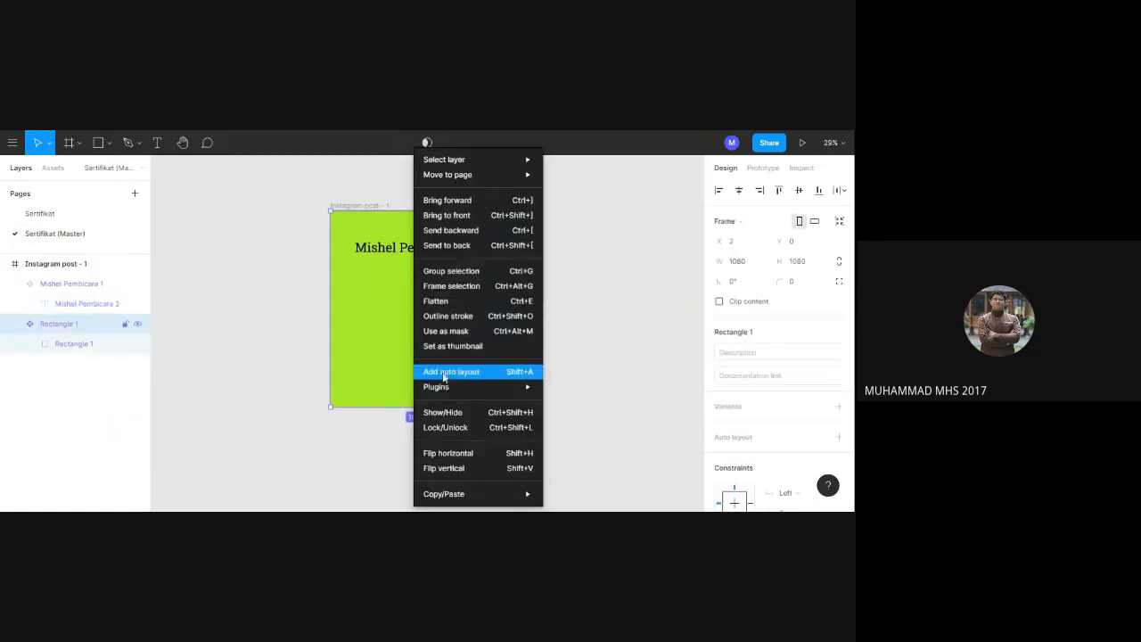
mouse_move(455, 391)
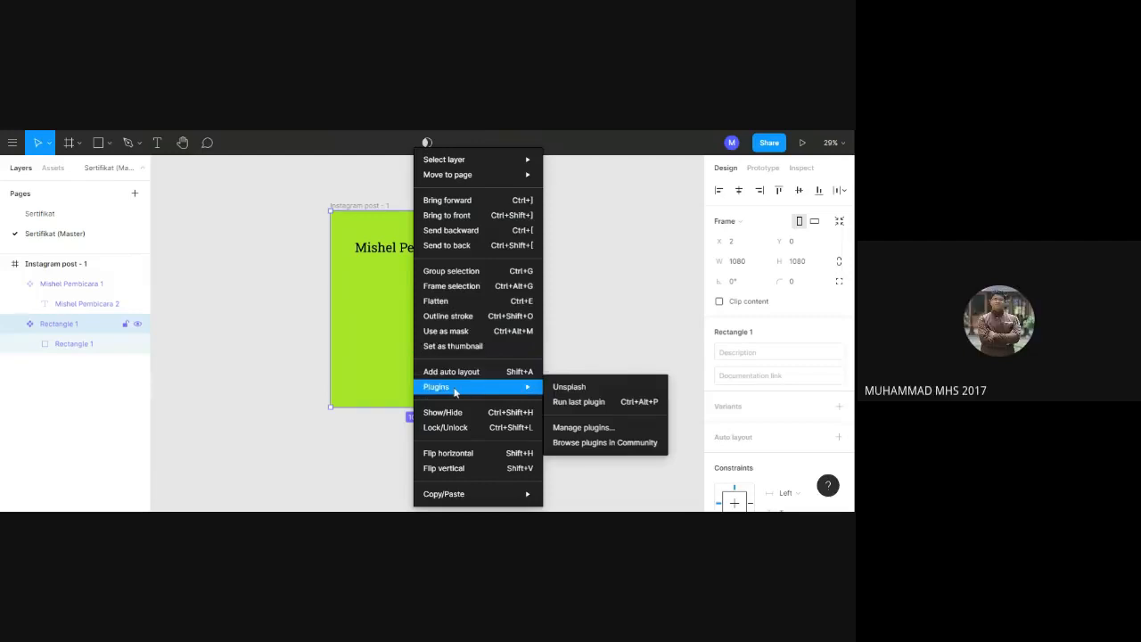
left_click(604, 446)
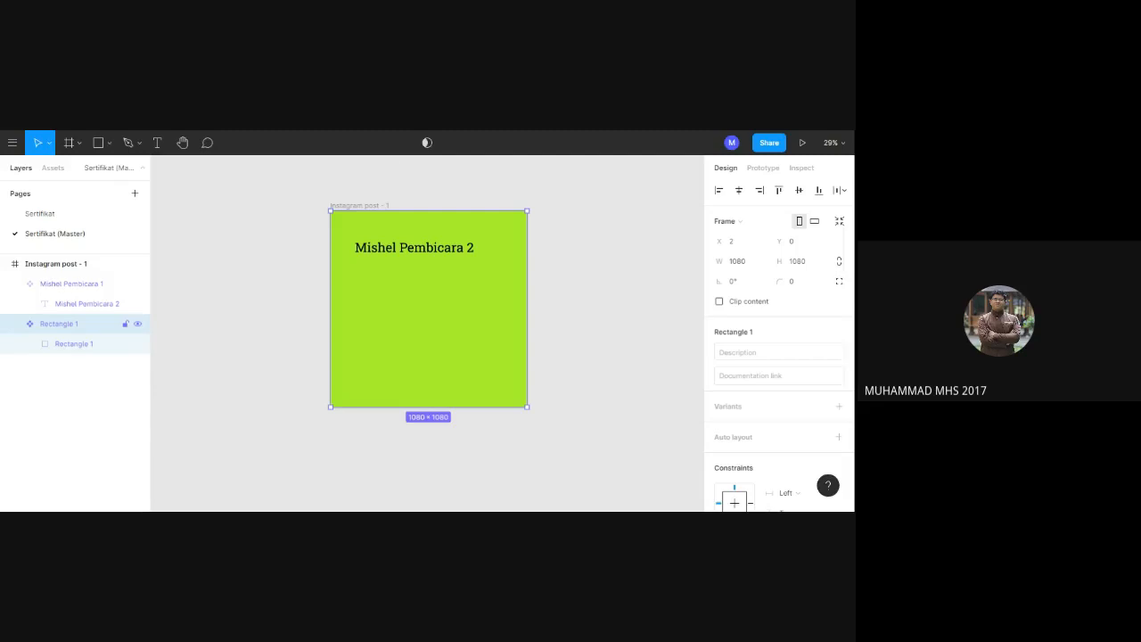
Run the Iconify plugin on the master page and look through its General icon collections.
right_click(375, 309)
mouse_move(434, 390)
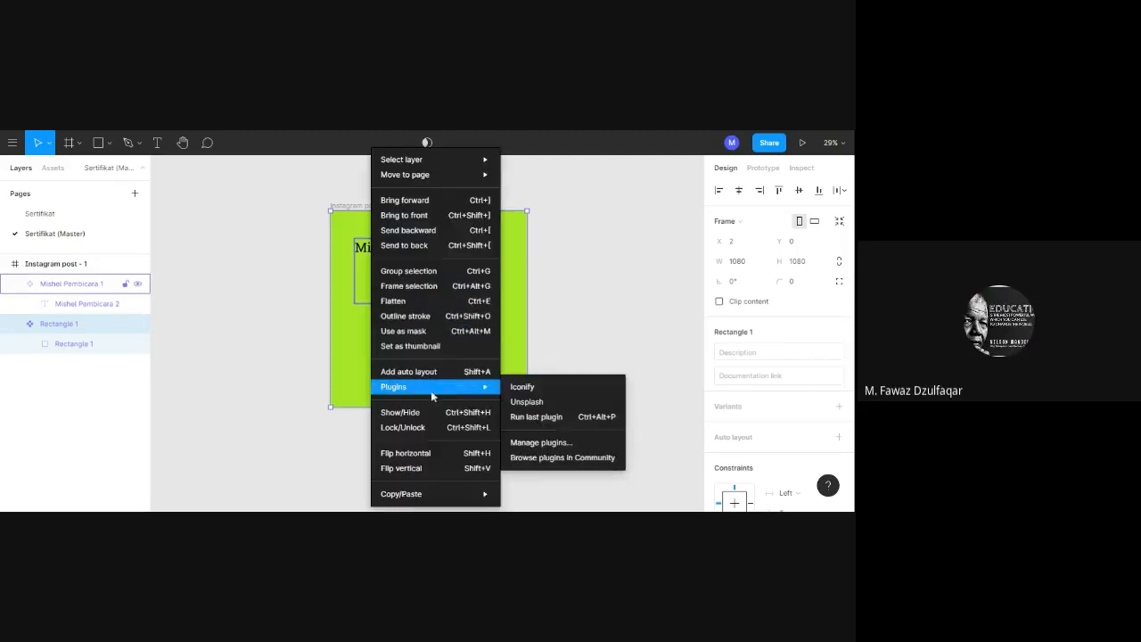
left_click(523, 387)
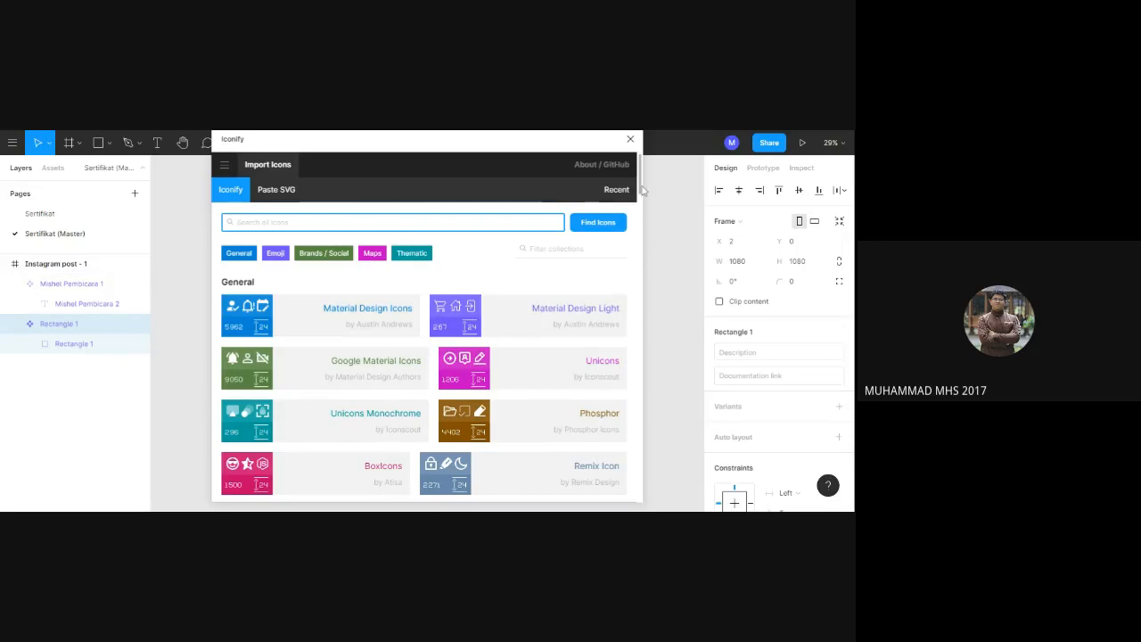
left_click_drag(642, 189, 648, 208)
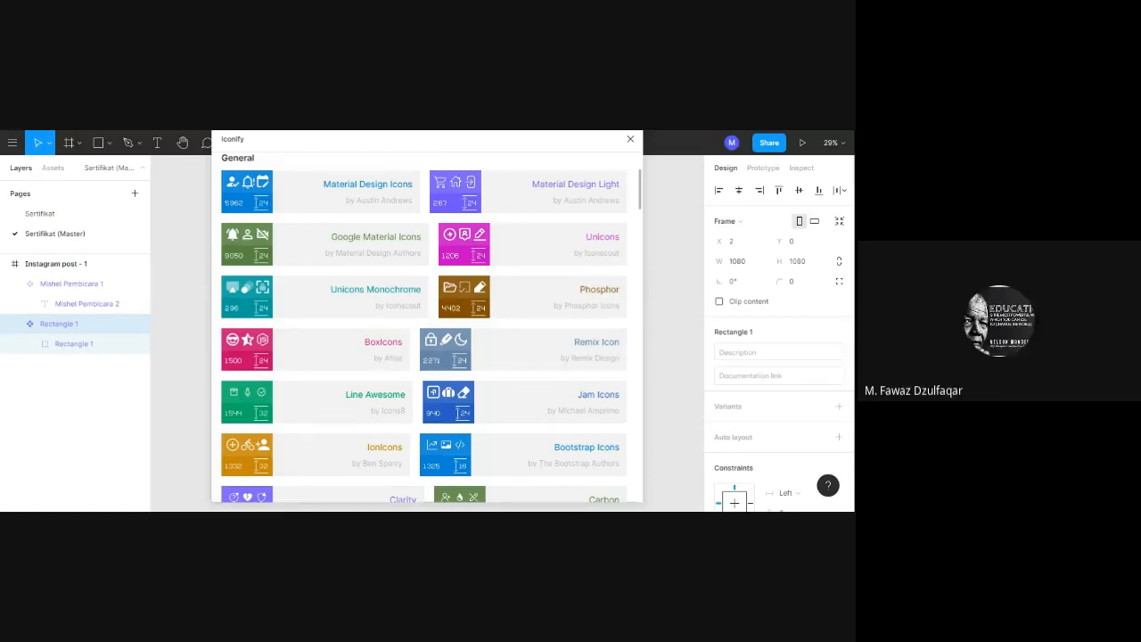
scroll(643, 214, "down", 2)
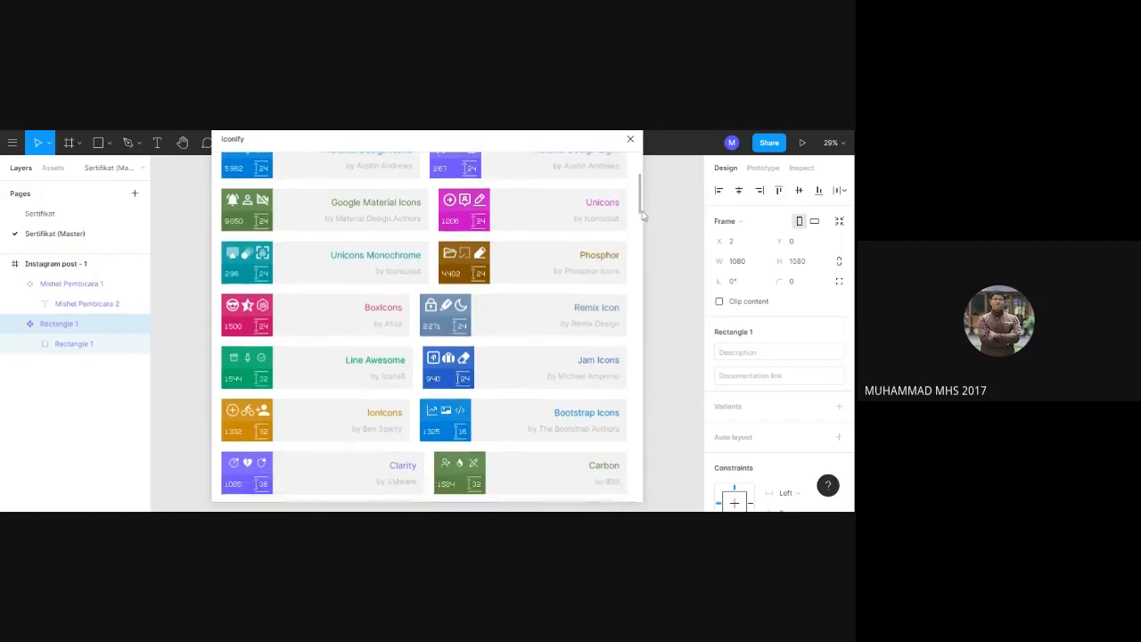
scroll(643, 220, "down", 6)
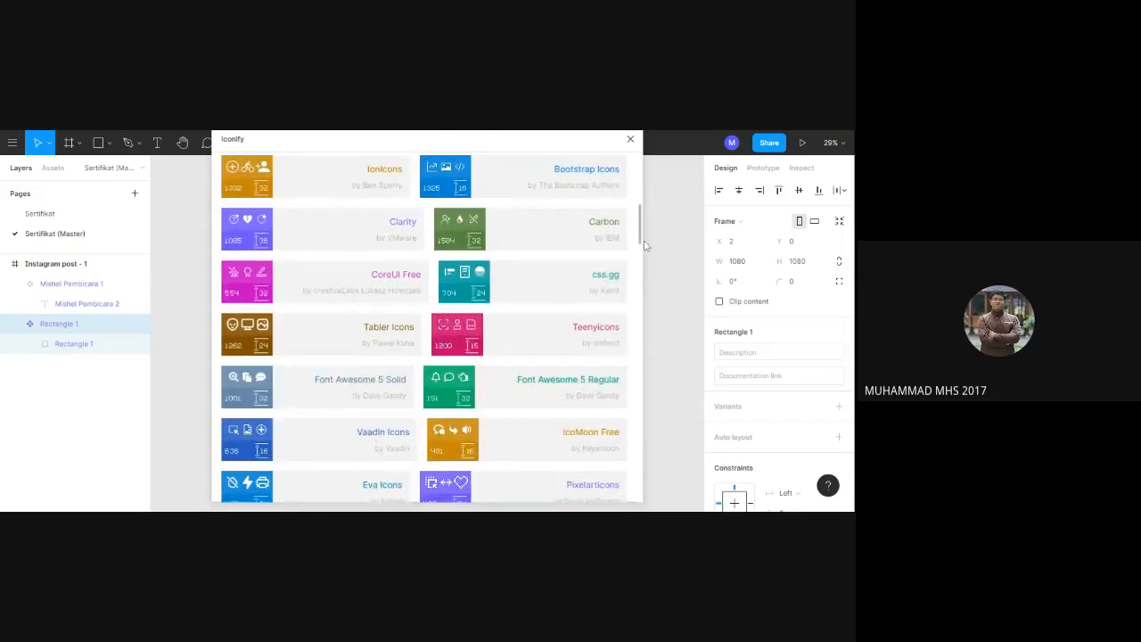
scroll(646, 251, "up", 10)
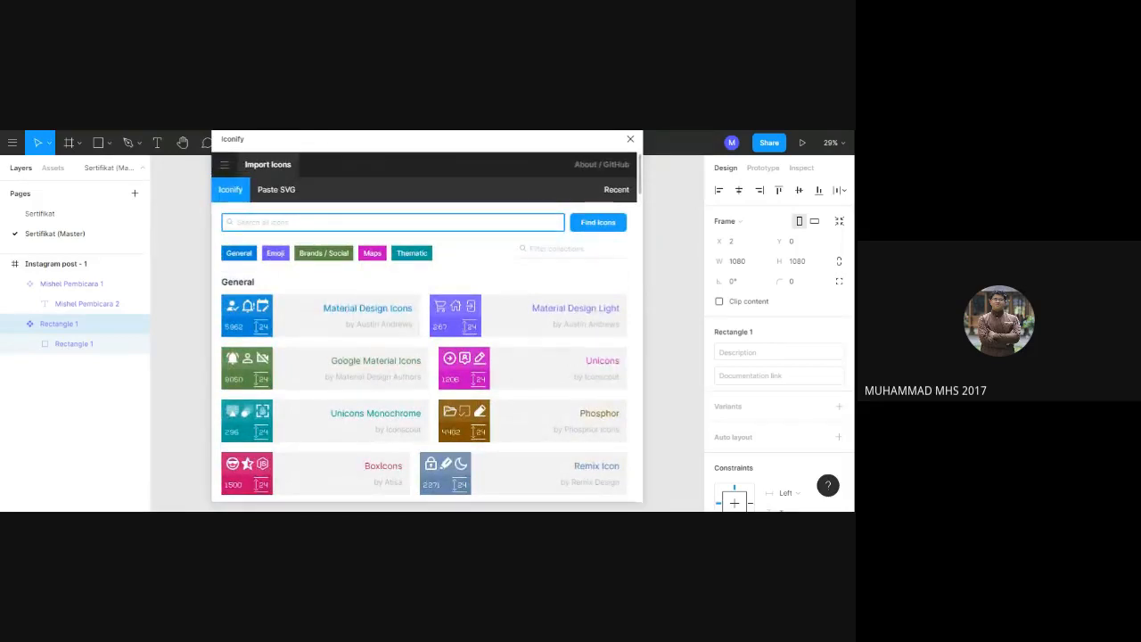
Search Iconify for "PROFILE" and import the et:profile-male icon into the Instagram post - 1 frame, centred and in the middle.
type("PROFILE")
key("Return")
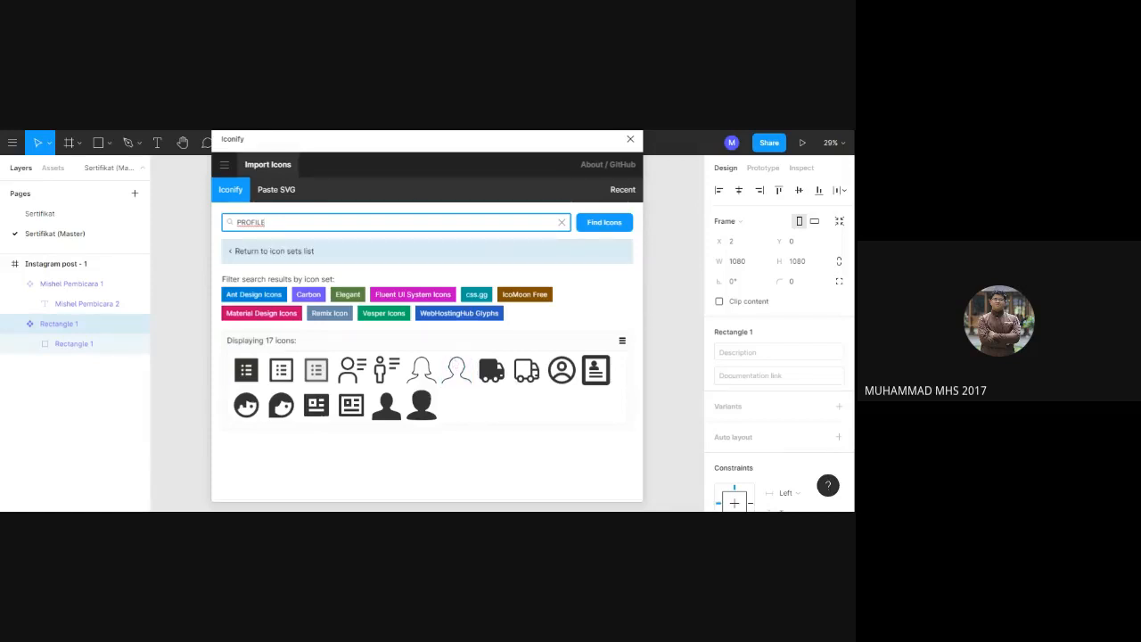
left_click(464, 380)
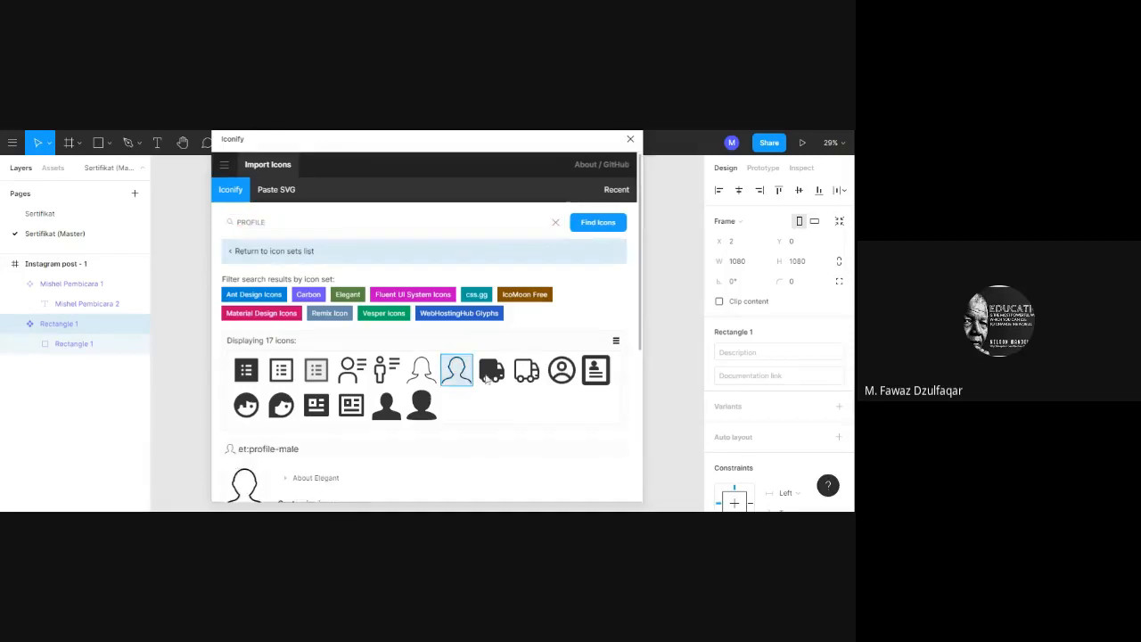
left_click_drag(642, 348, 648, 499)
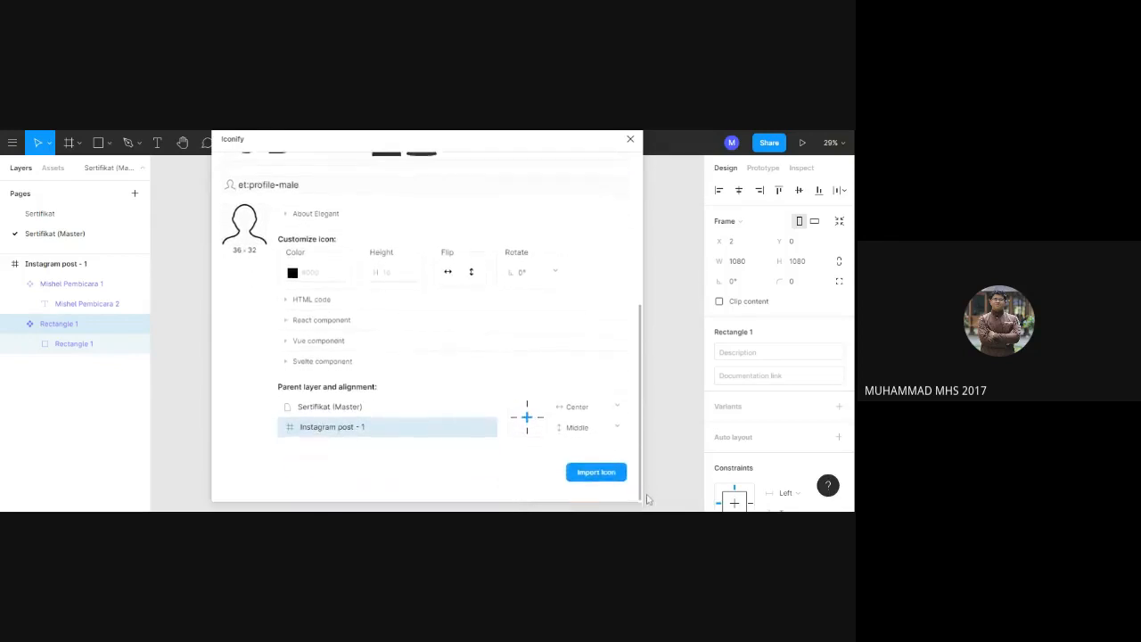
left_click(593, 472)
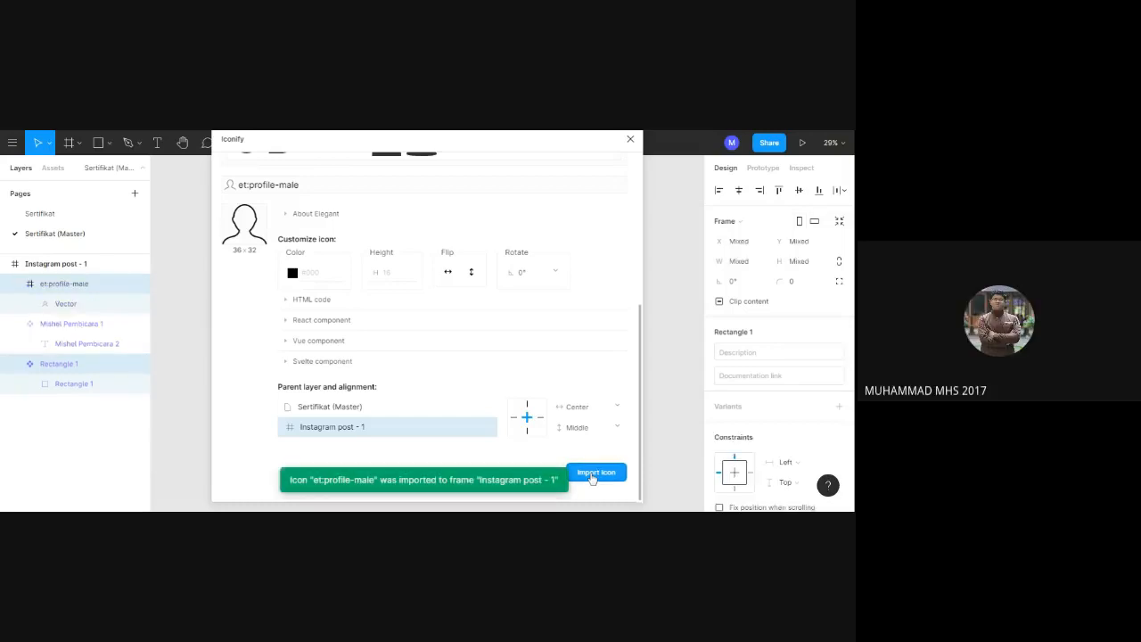
left_click(630, 140)
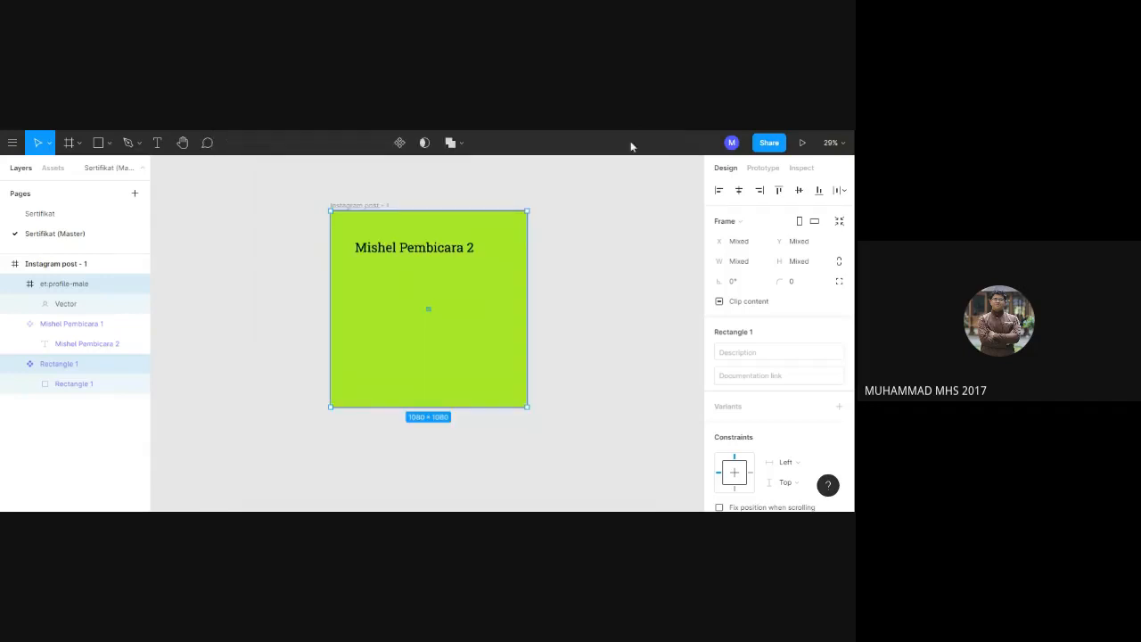
Shift the imported profile icon slightly near the frame's centre so that it sits inside the speaker text component.
left_click(429, 311)
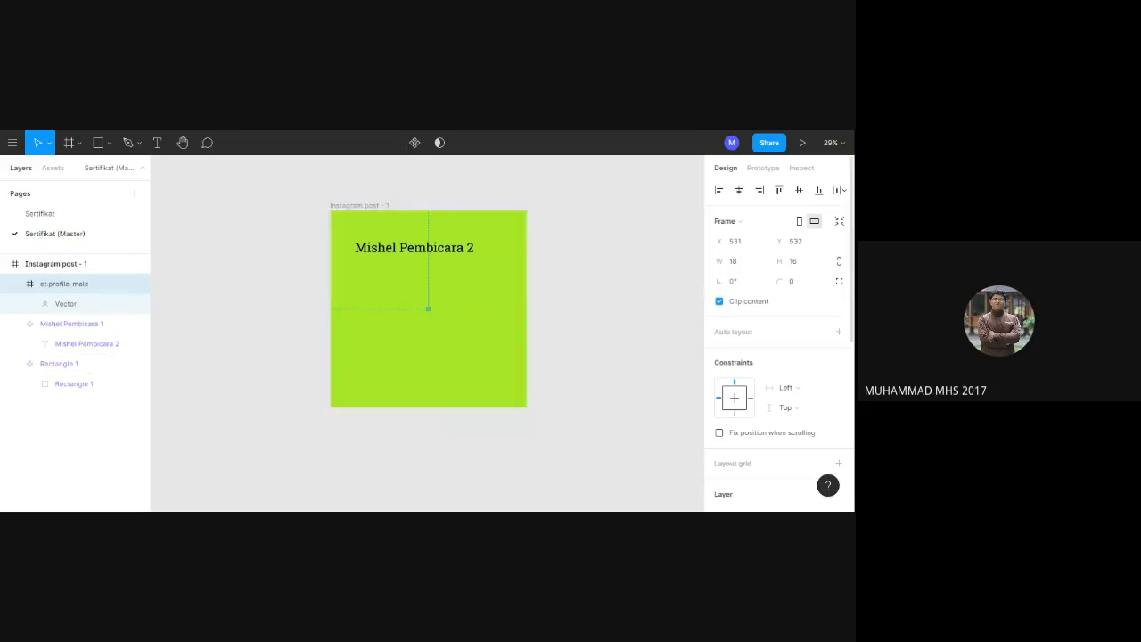
scroll(778, 338, "down", 3)
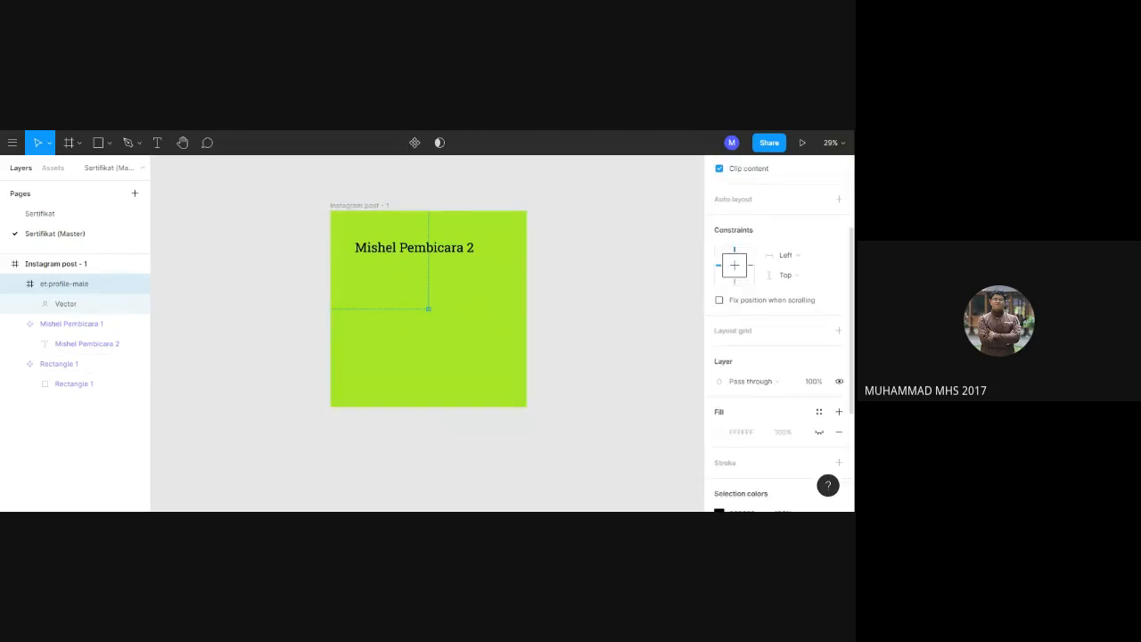
scroll(779, 339, "down", 5)
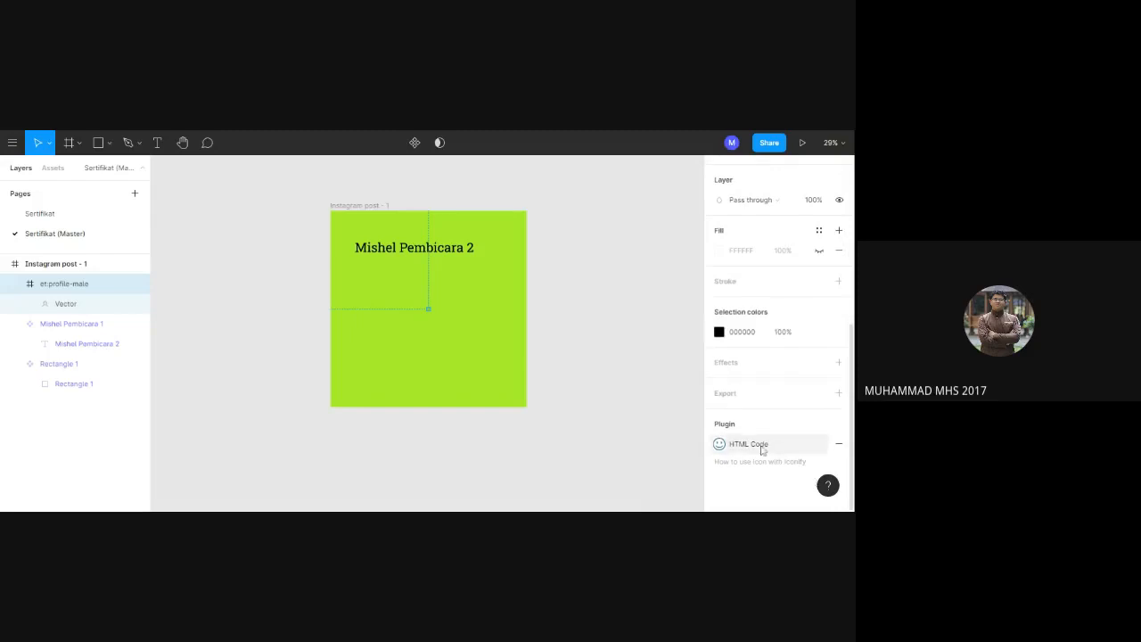
right_click(432, 312)
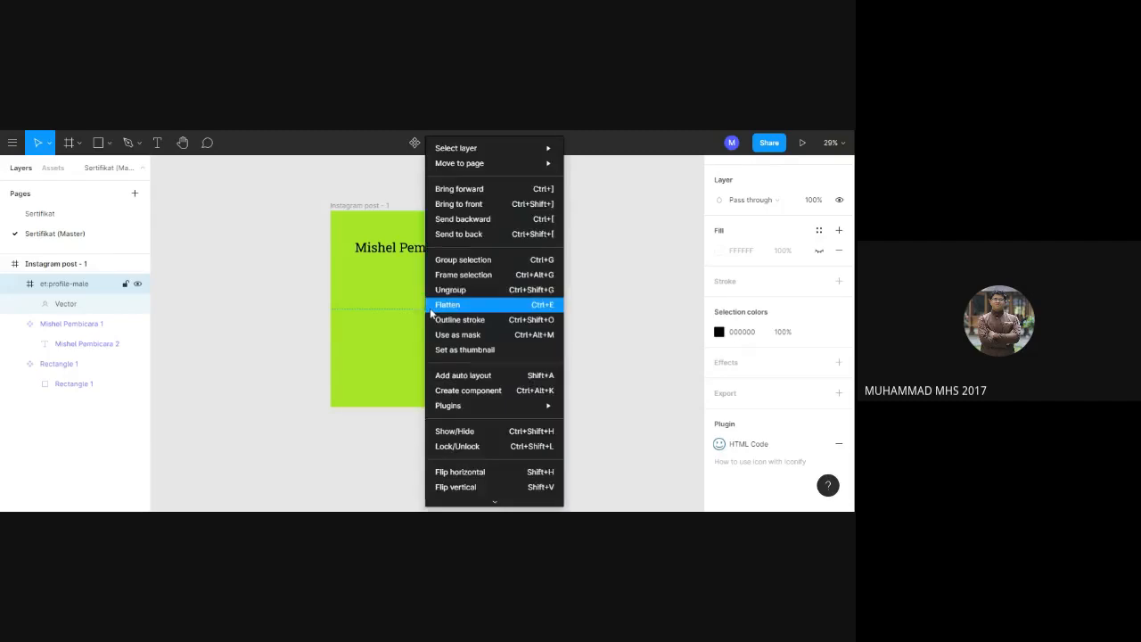
left_click(387, 331)
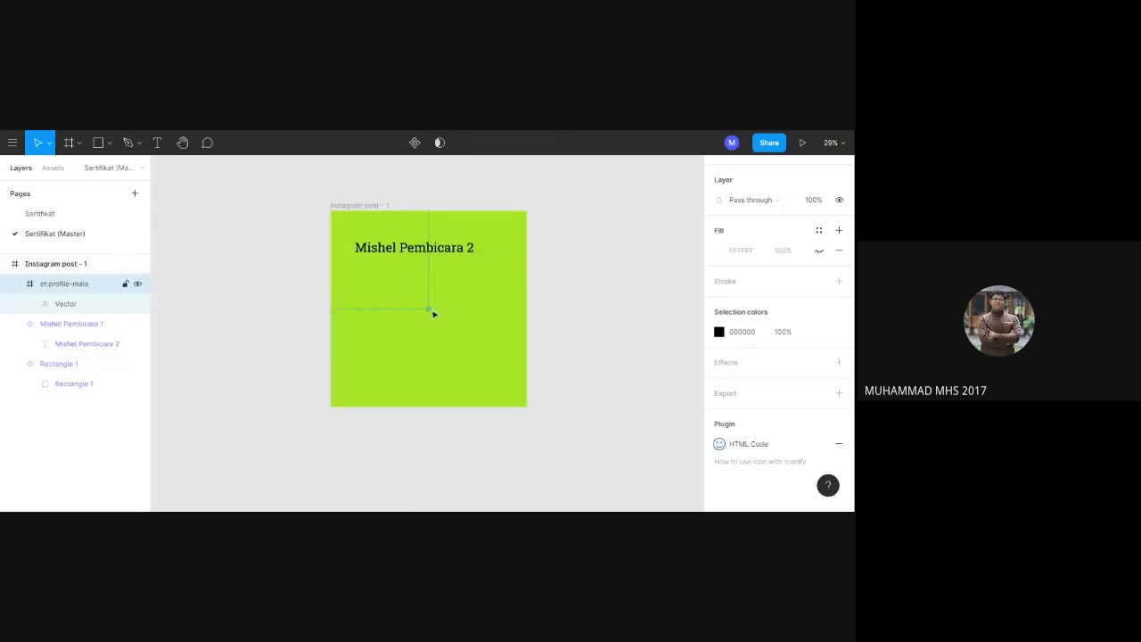
mouse_move(430, 311)
left_mouse_down()
mouse_move(440, 323)
mouse_move(433, 311)
left_mouse_up()
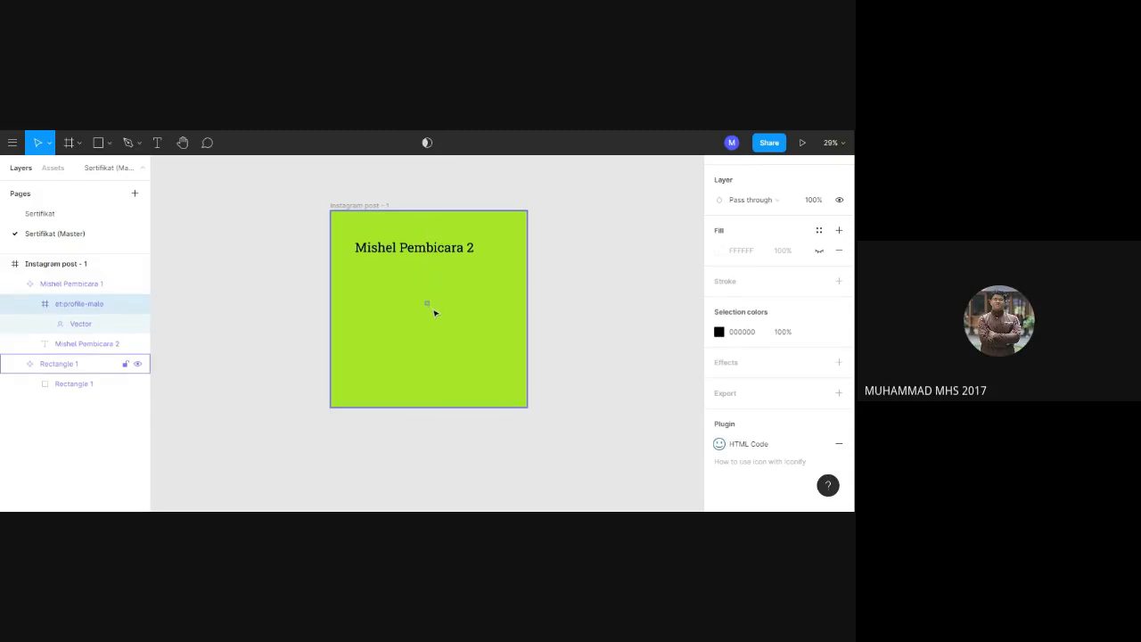
key("Down")
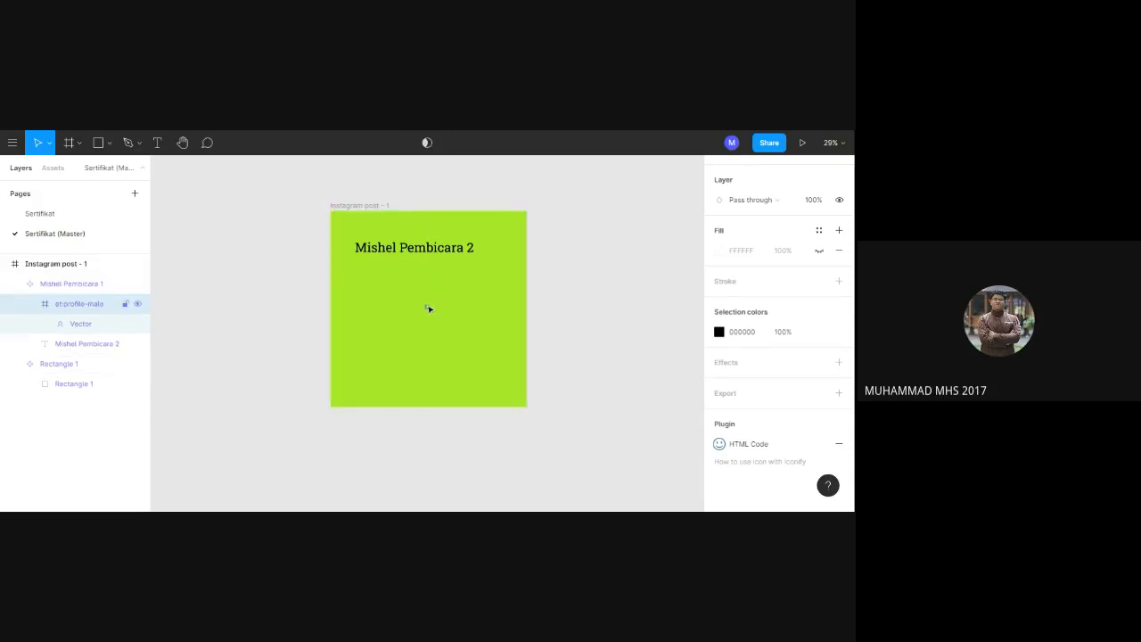
Enlarge the tiny profile icon inside the speaker component to about 273 × 250.
scroll(775, 338, "up", 5)
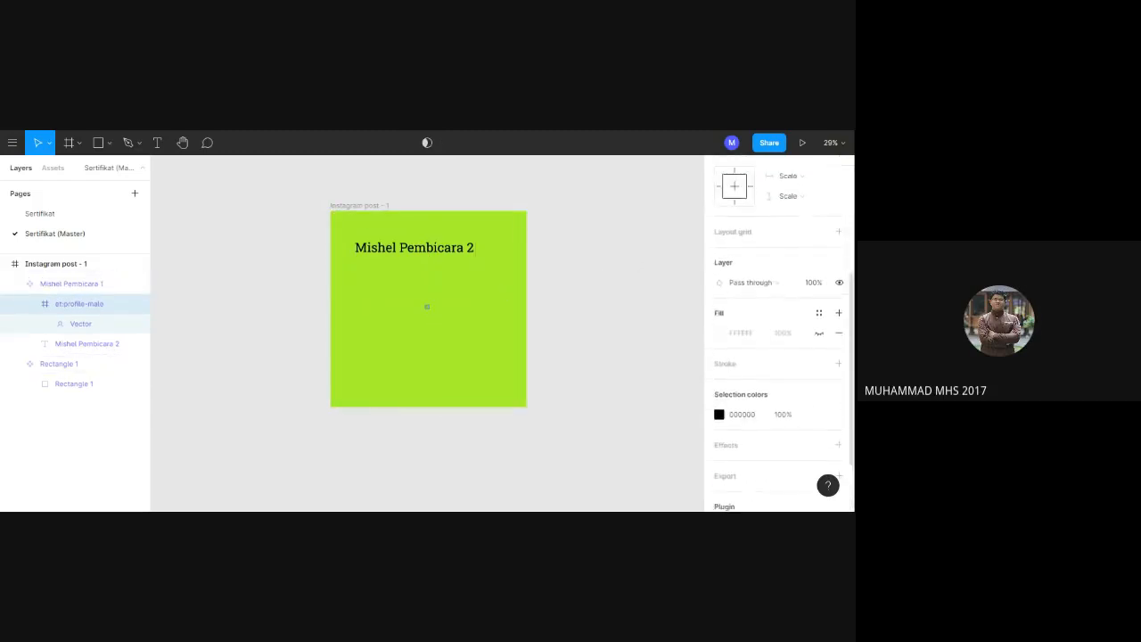
left_click(831, 142)
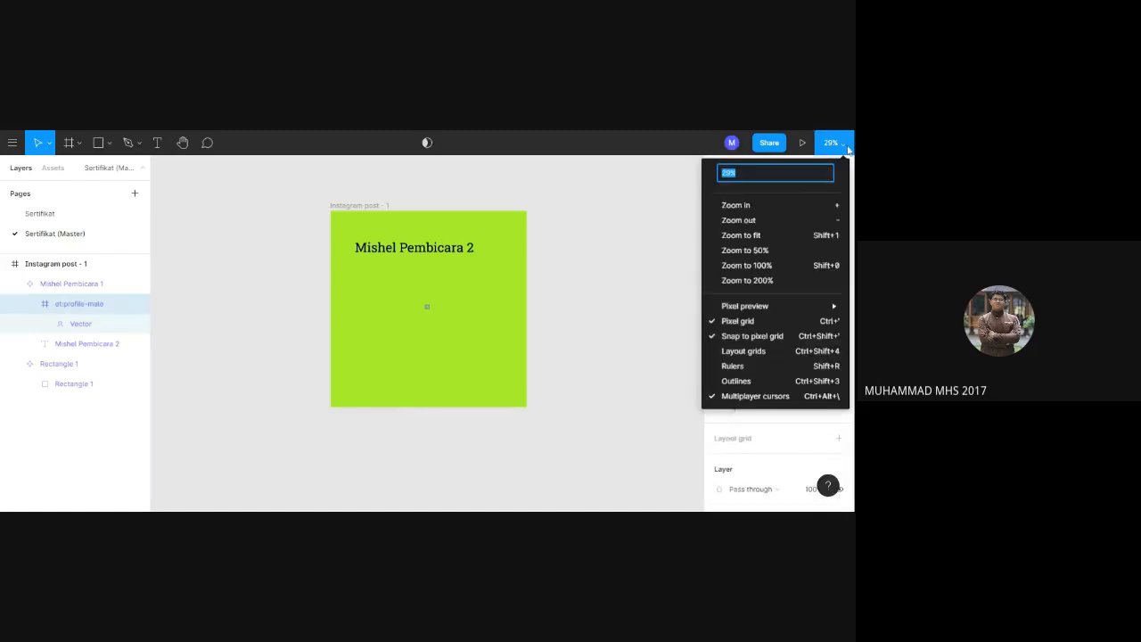
left_click(747, 205)
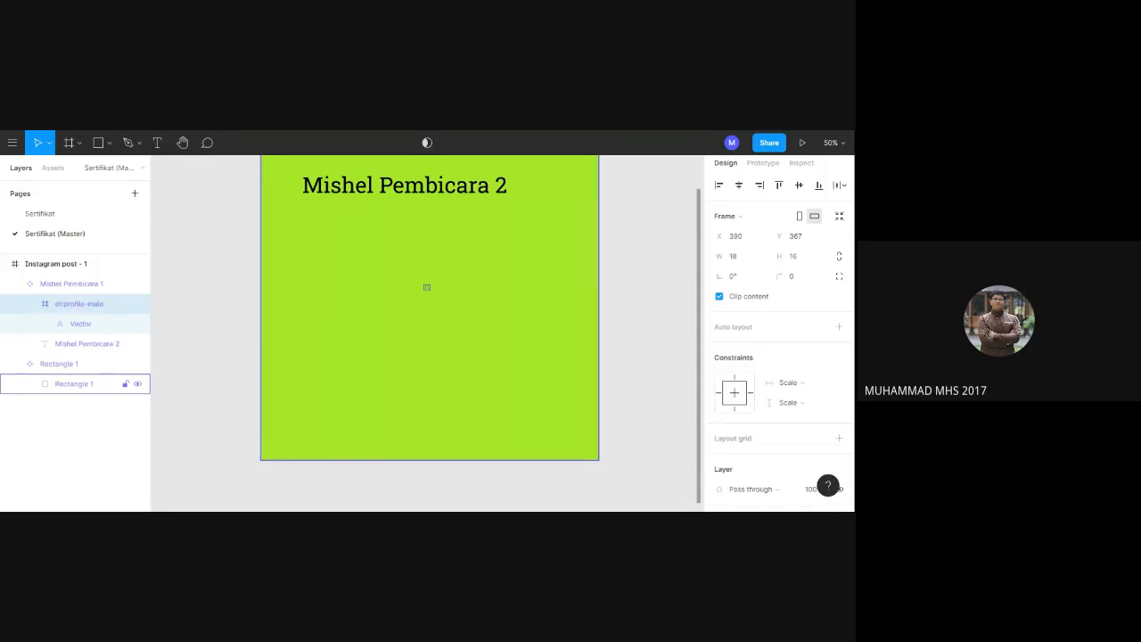
left_click(502, 275)
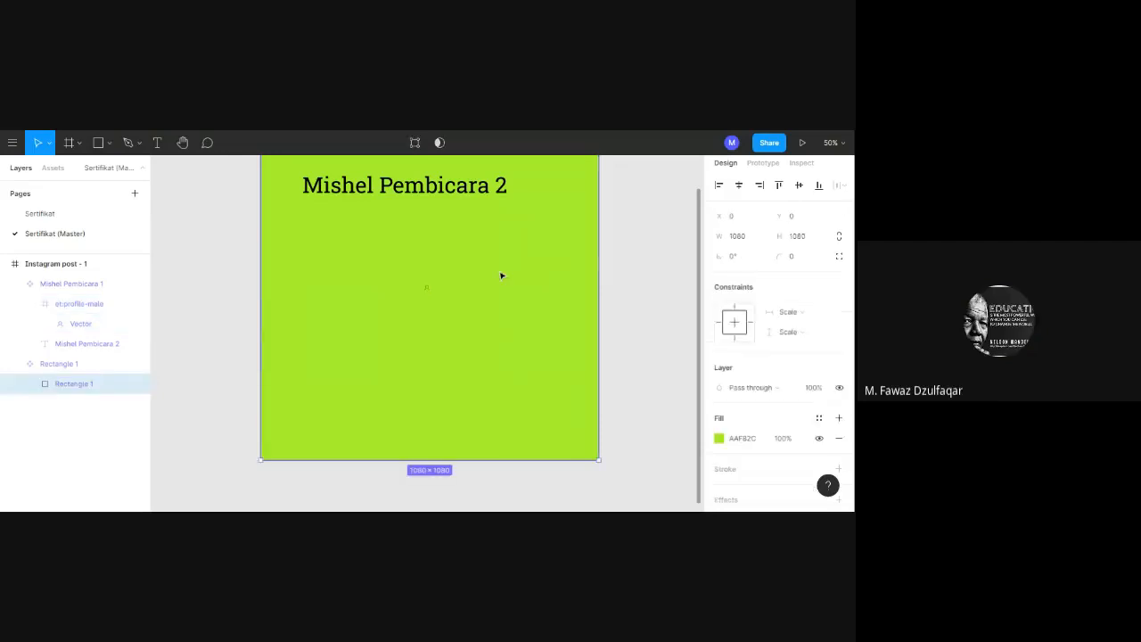
left_click(426, 287)
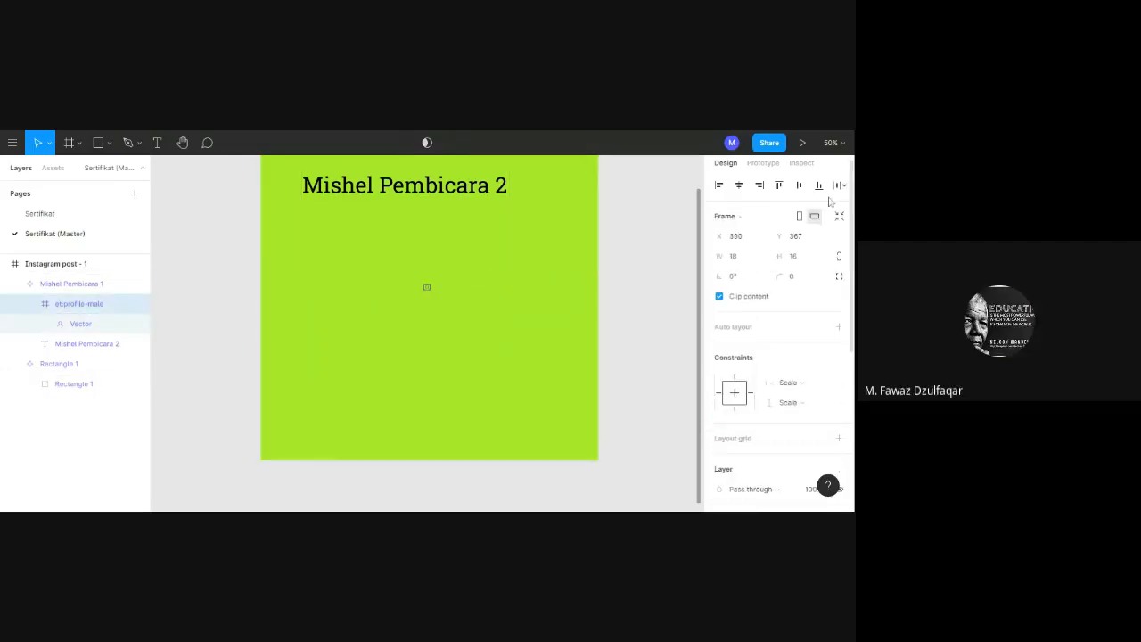
left_click(847, 144)
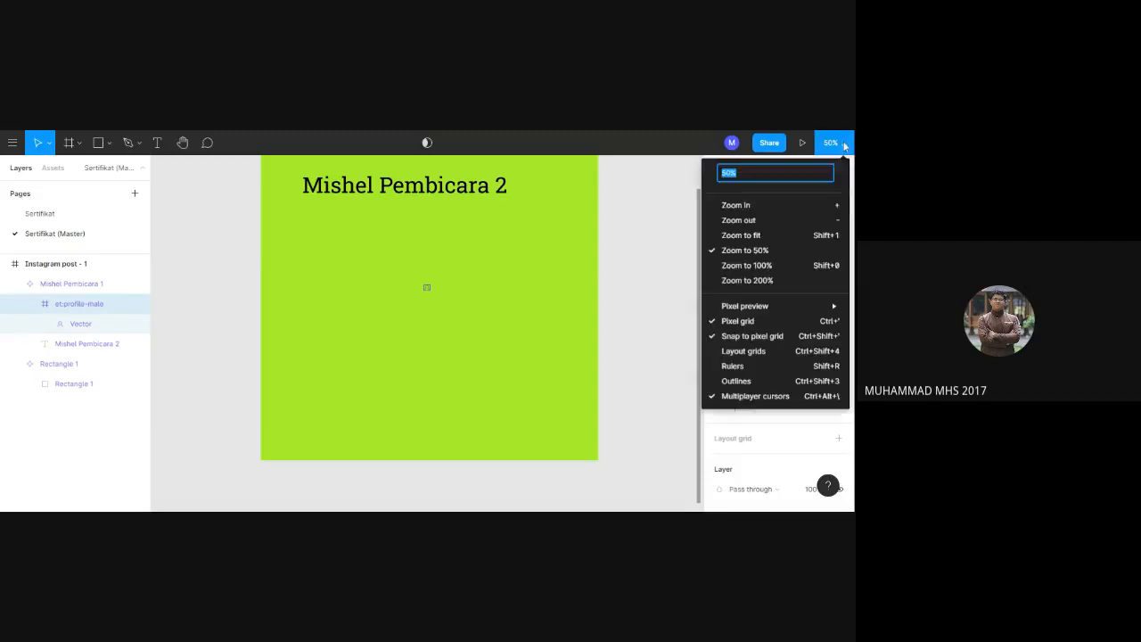
left_click(750, 210)
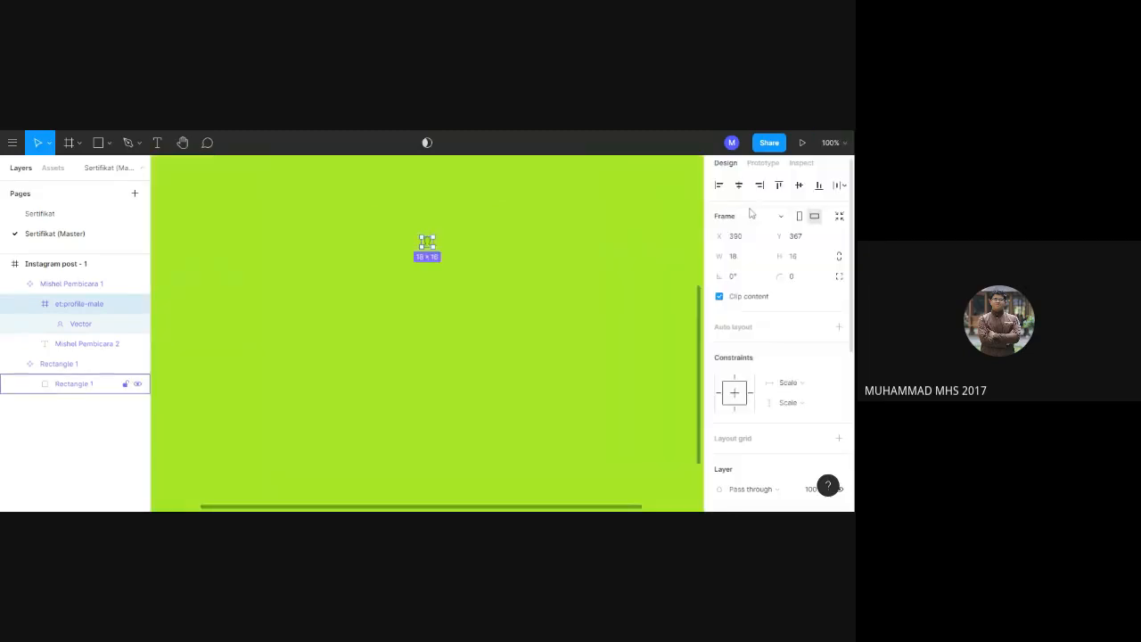
left_click(831, 143)
left_click(768, 206)
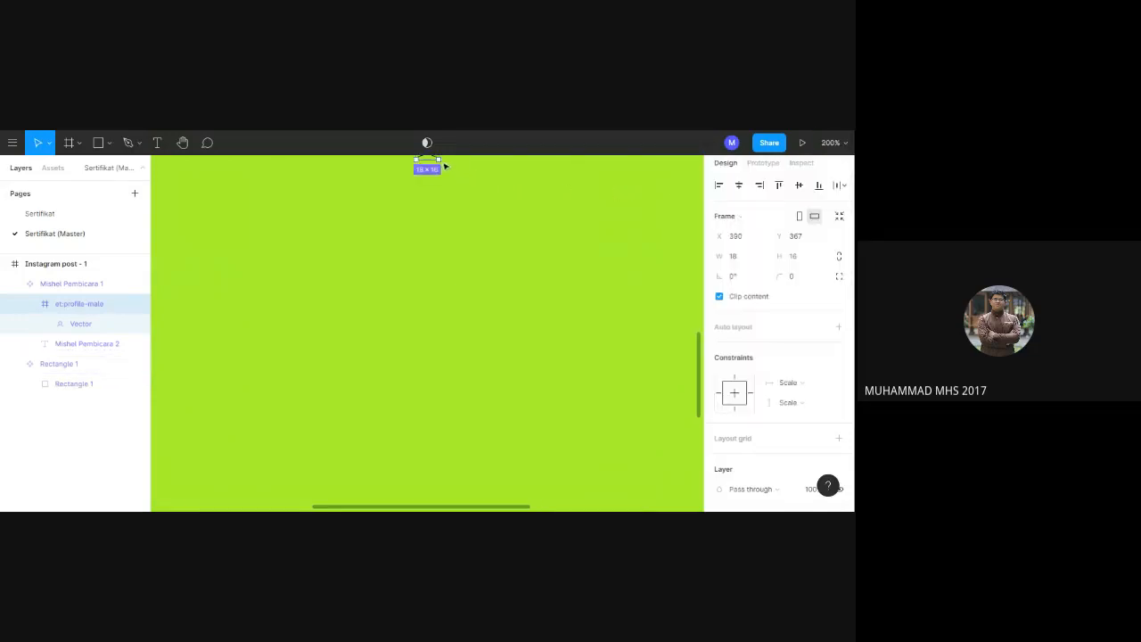
left_click_drag(443, 171, 624, 390)
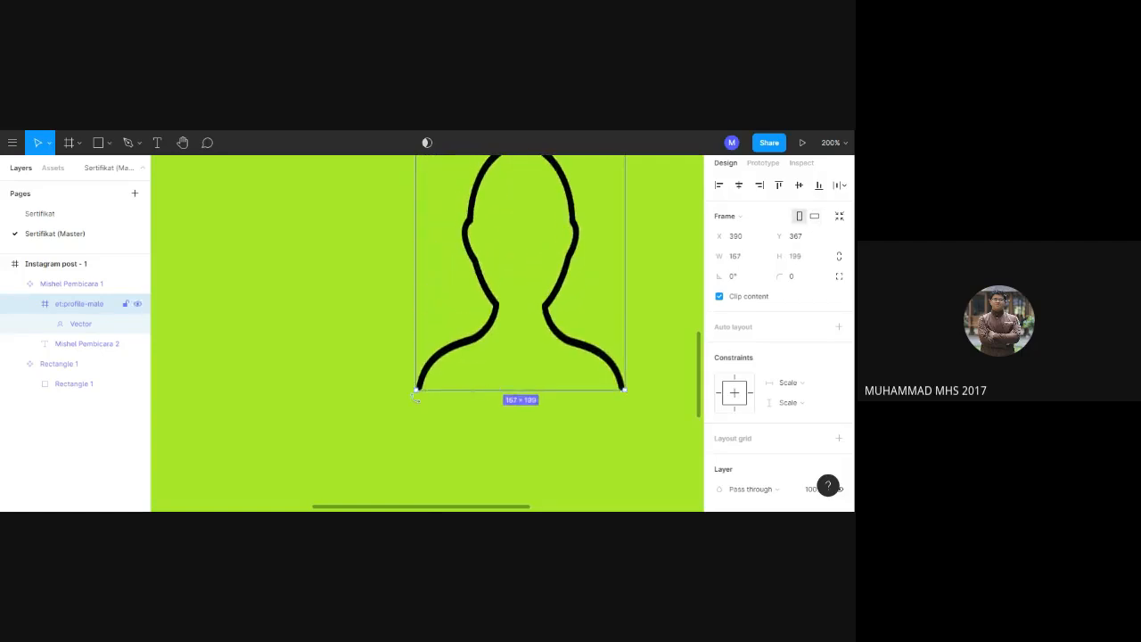
left_click_drag(416, 391, 283, 454)
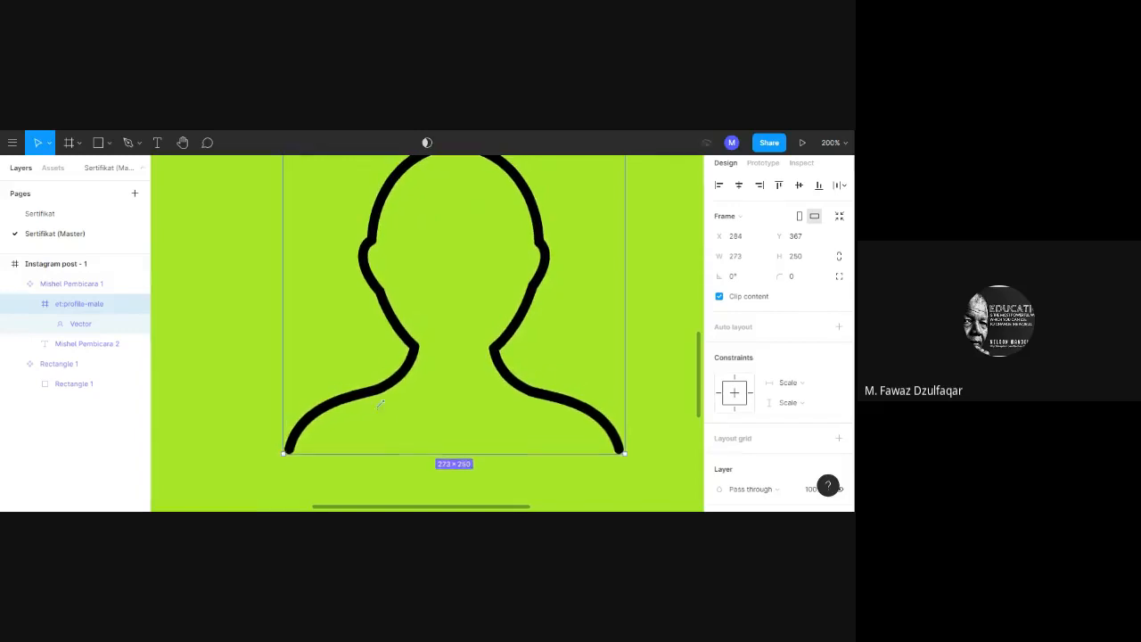
Scale the profile icon up to about 744 × 561 so that it fills the area below the speaker text.
left_click(830, 144)
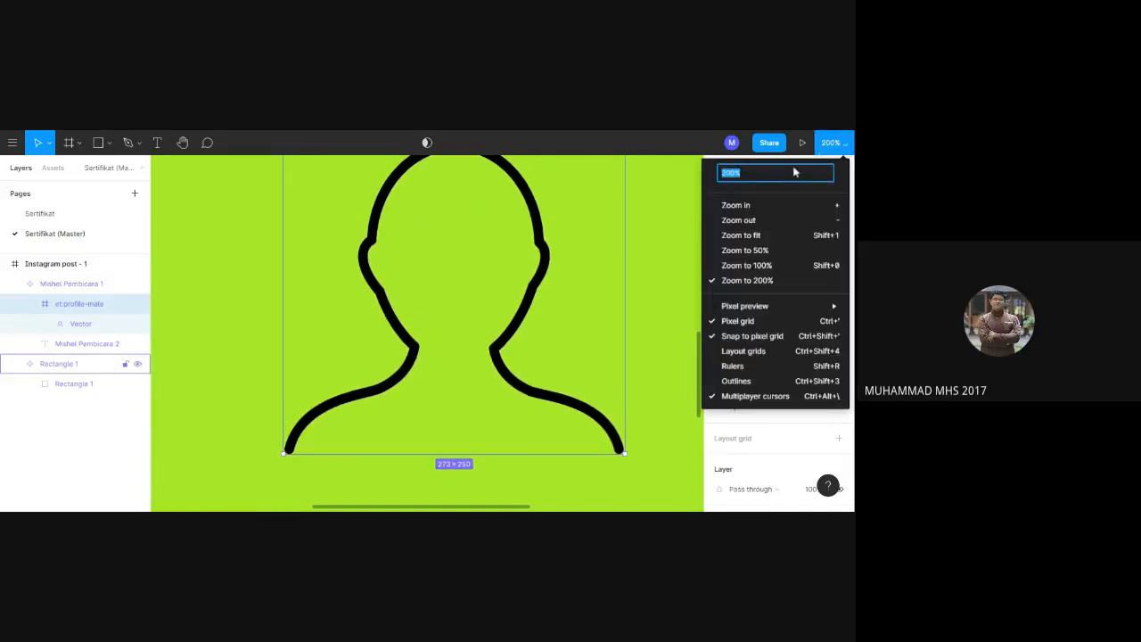
key("BackSpace")
type("40")
key("Return")
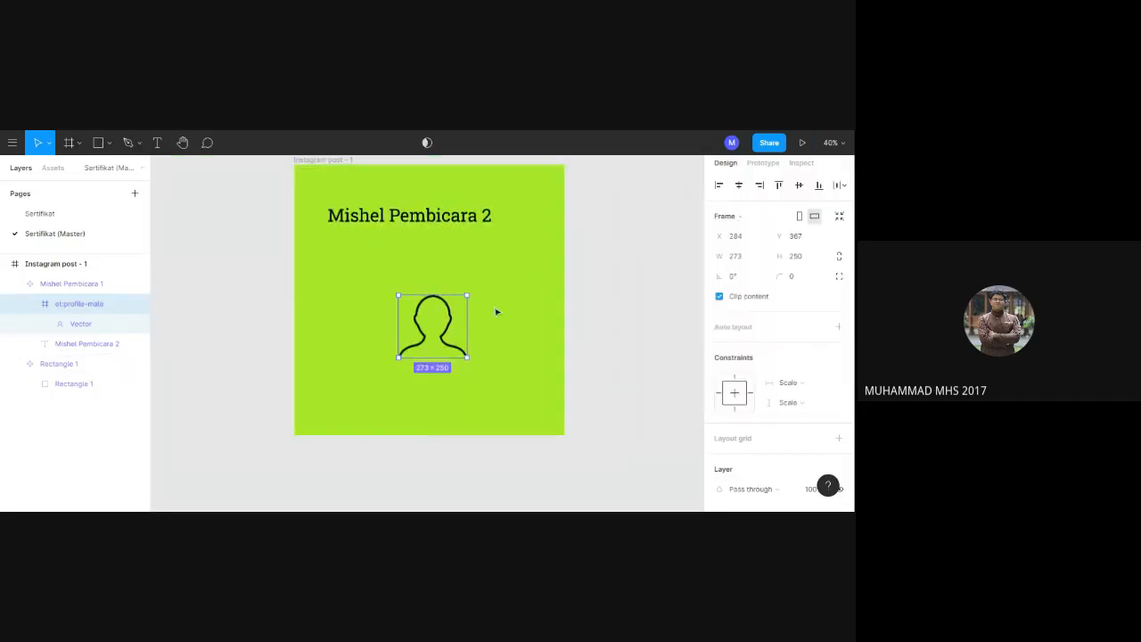
left_click_drag(473, 361, 514, 376)
left_click_drag(397, 293, 327, 237)
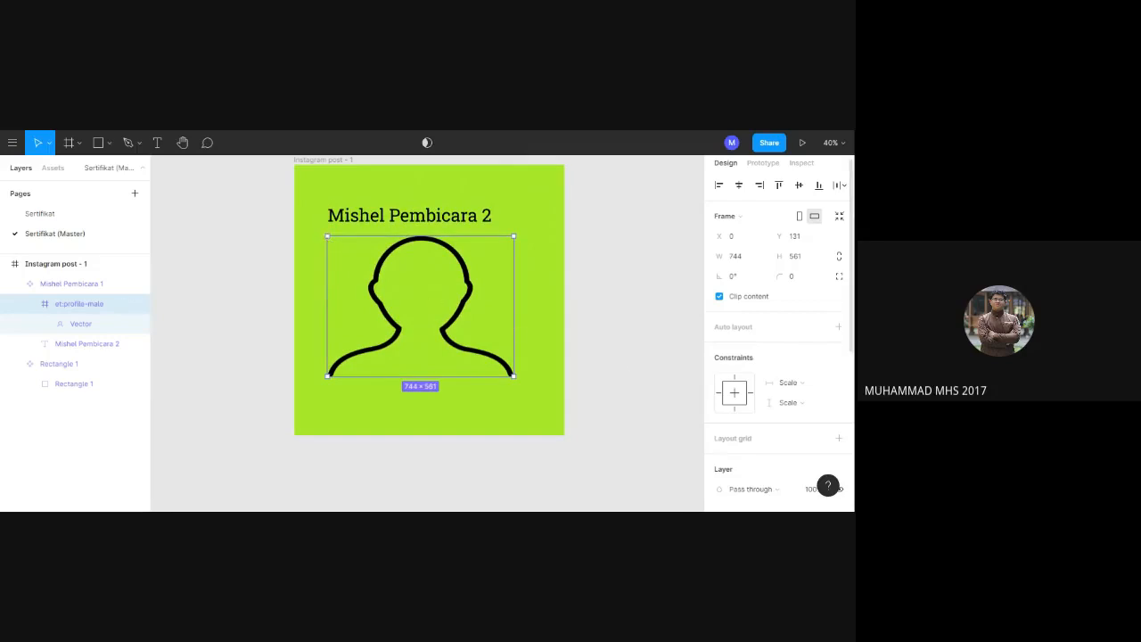
Try yellow and red on the profile icon, and settle on the violet-blue colour 6232EB.
scroll(779, 334, "down", 6)
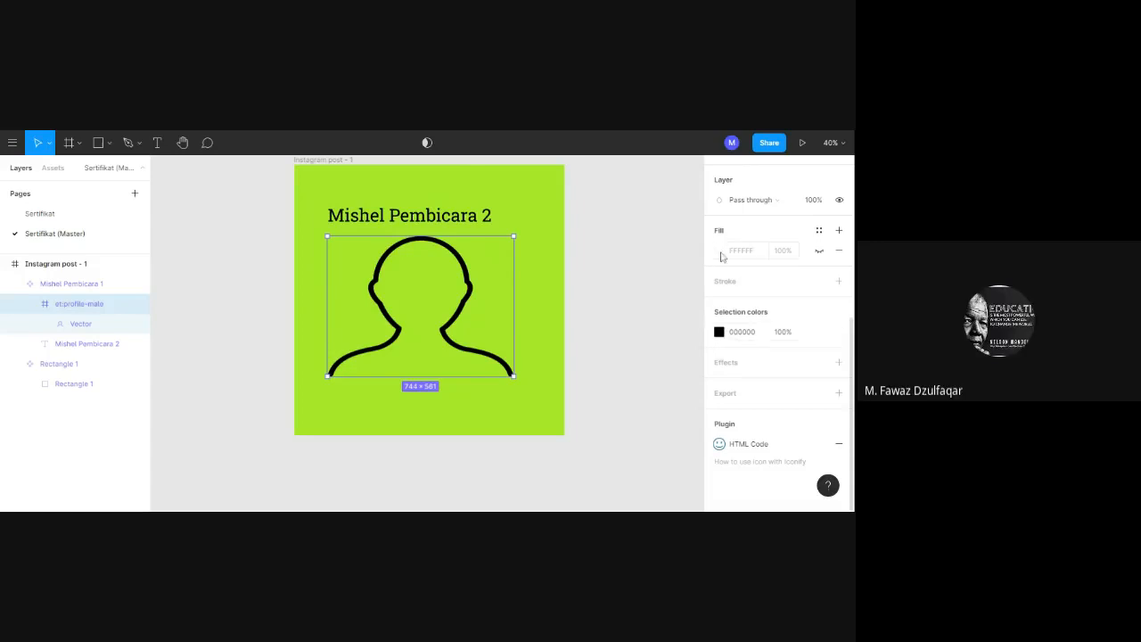
left_click(720, 332)
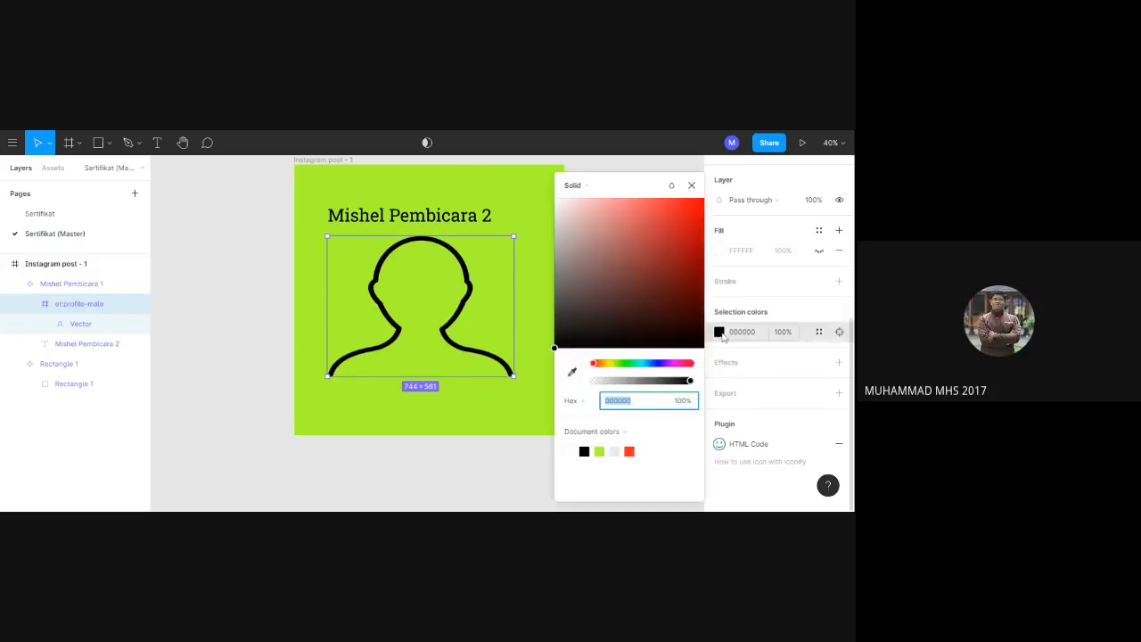
left_click(598, 364)
left_click_drag(599, 367, 610, 367)
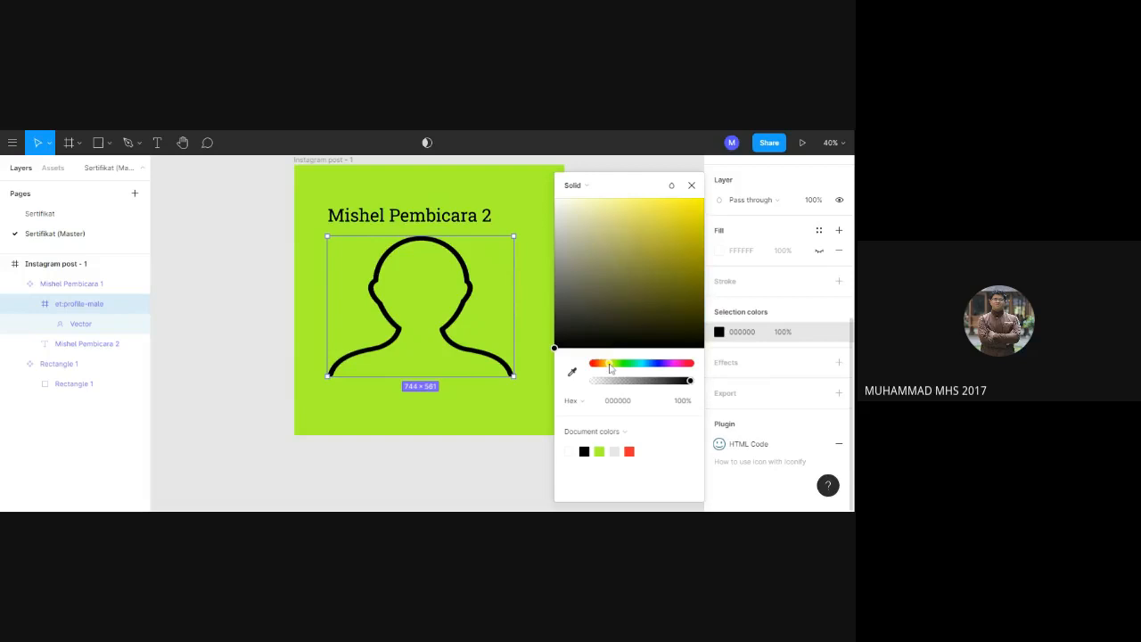
left_click(674, 215)
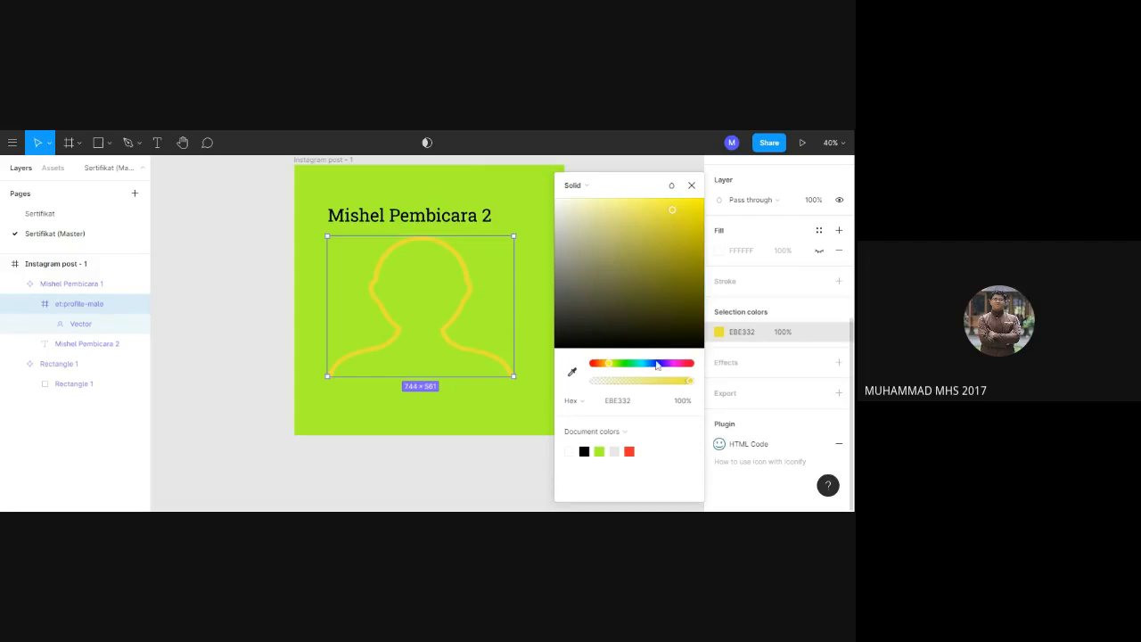
left_click_drag(608, 364, 590, 371)
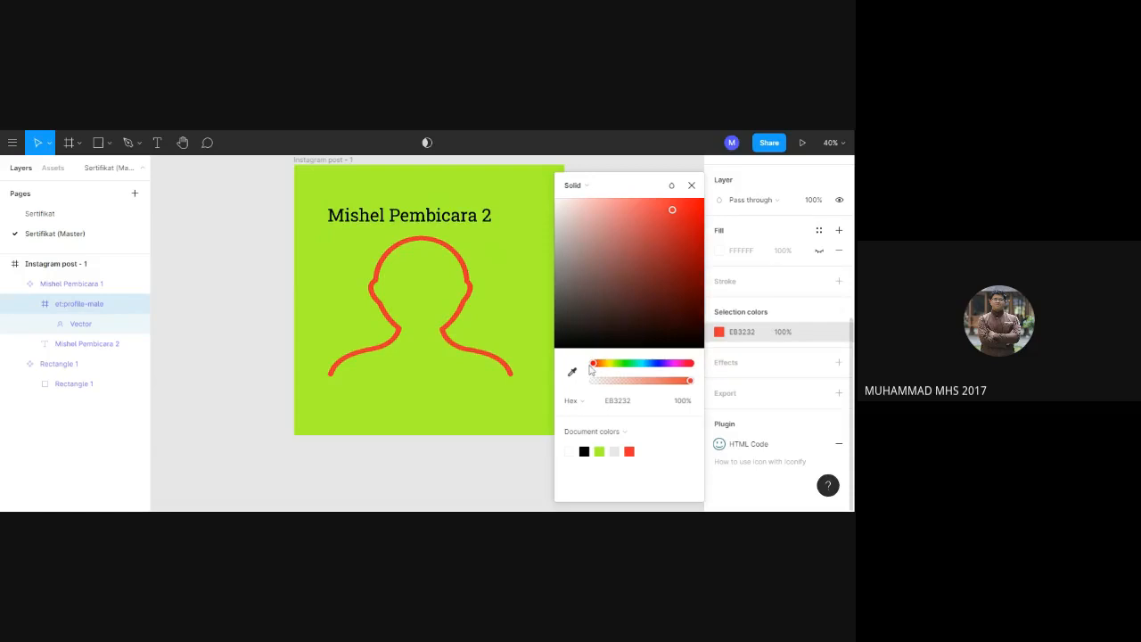
left_click_drag(589, 371, 665, 370)
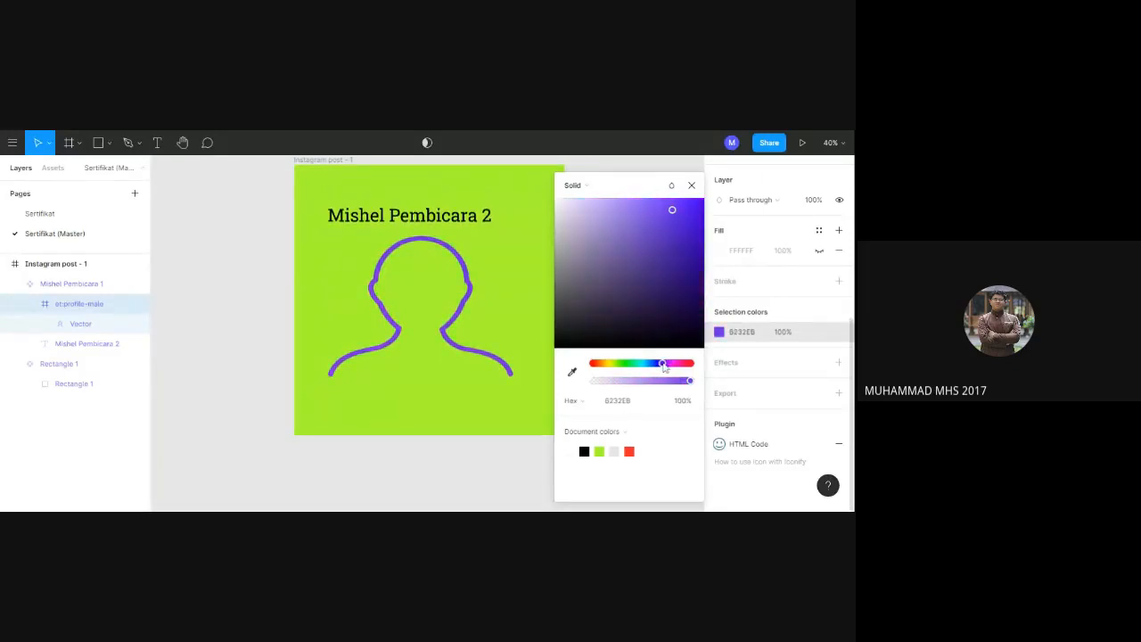
left_click(692, 184)
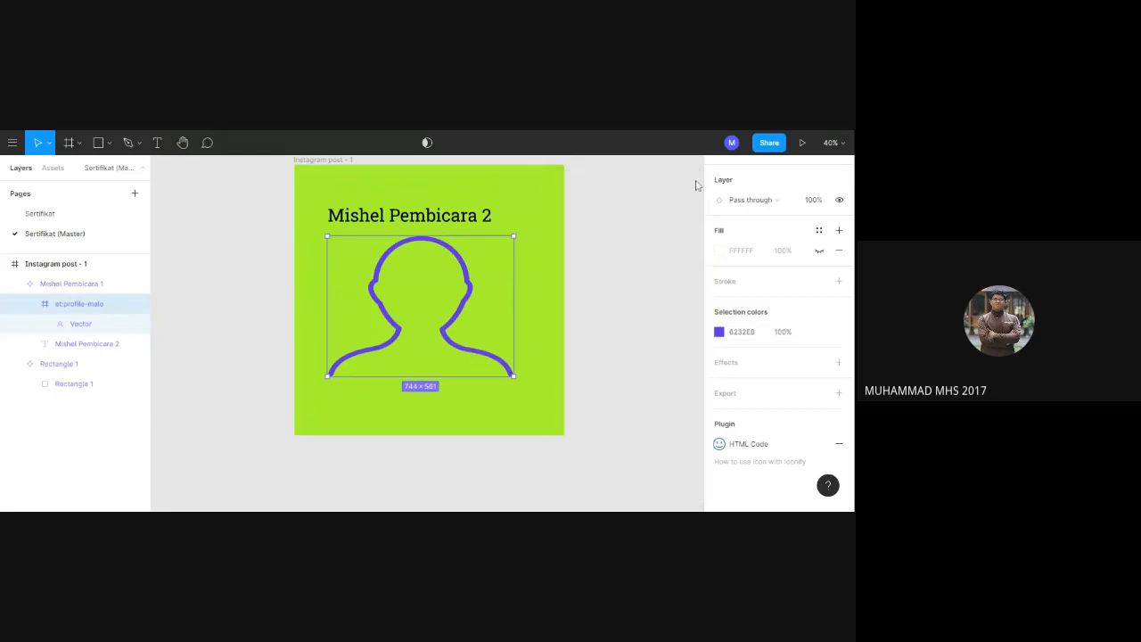
Centre the profile icon horizontally in the post and move the speaker text down over the icon's shoulders.
left_click_drag(443, 292, 450, 291)
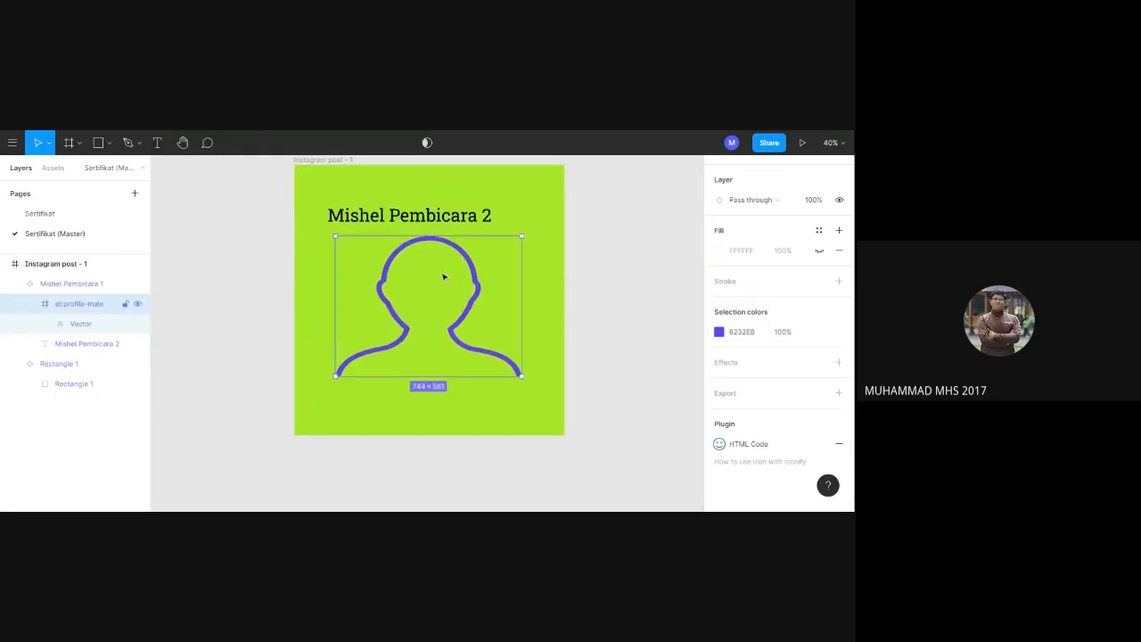
left_click(427, 215)
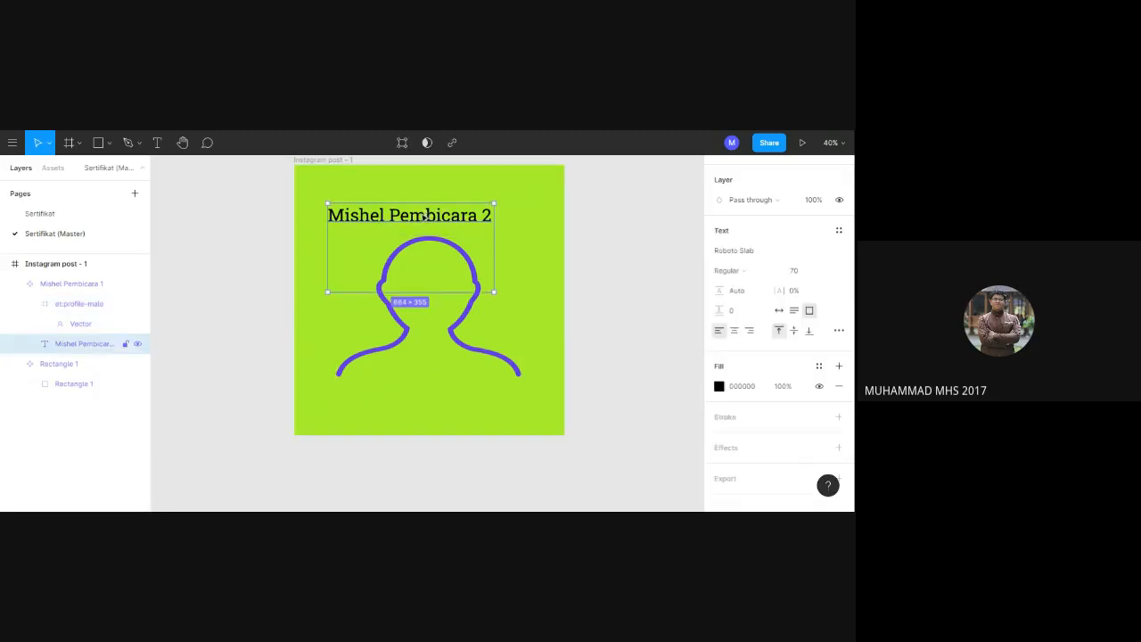
left_click_drag(424, 216, 447, 376)
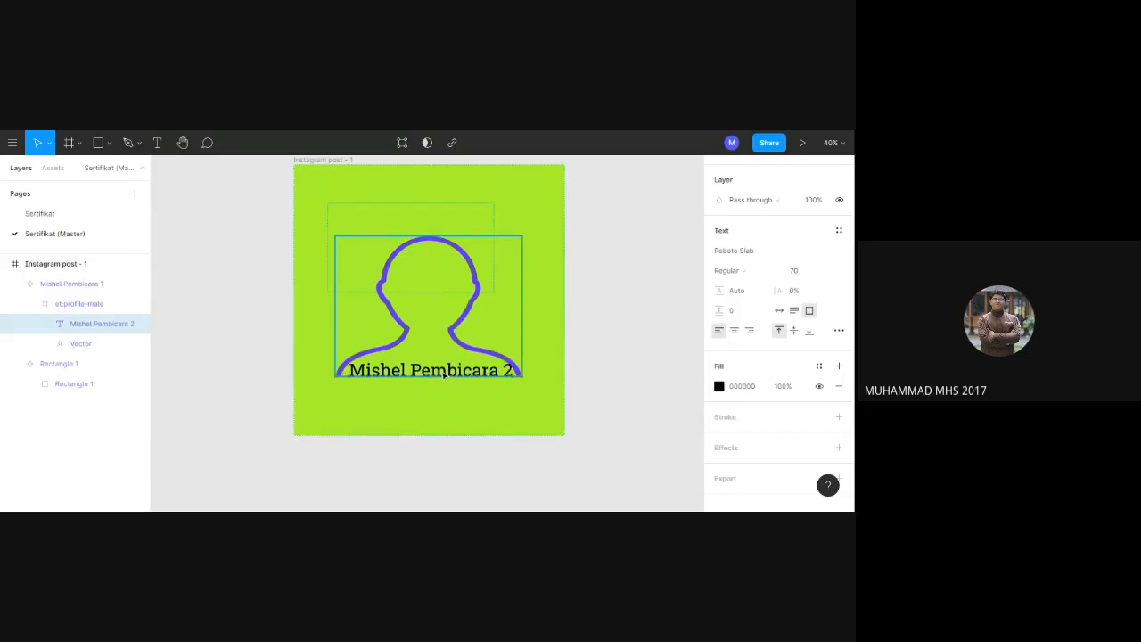
Select the green background component and browse the Community plugins to add the Color Palettes plugin.
left_click(529, 213)
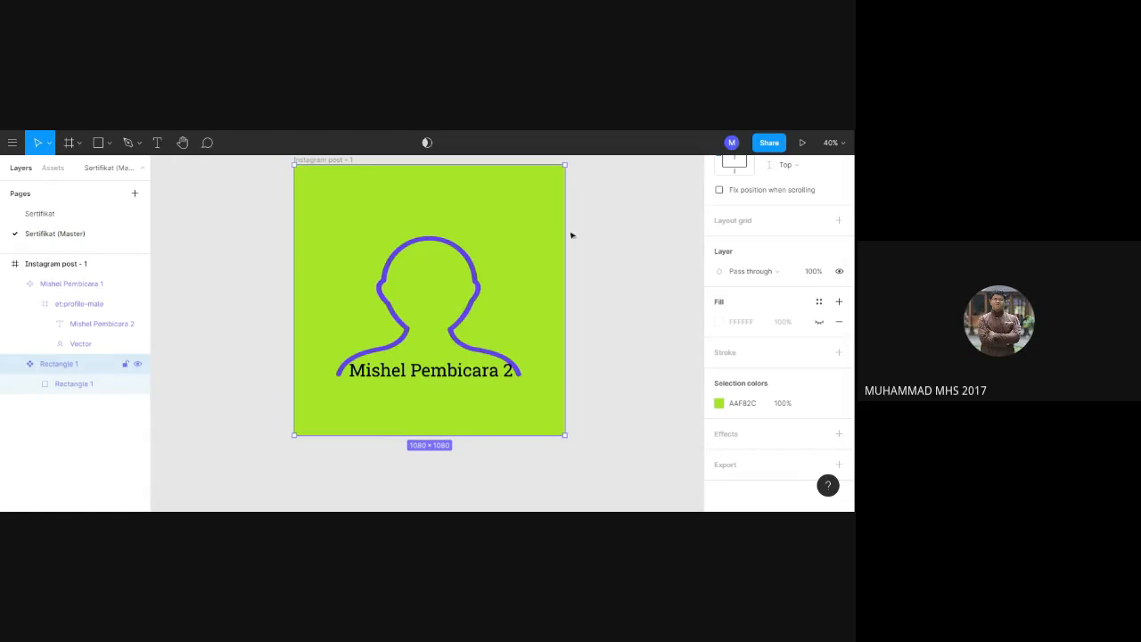
left_click(819, 322)
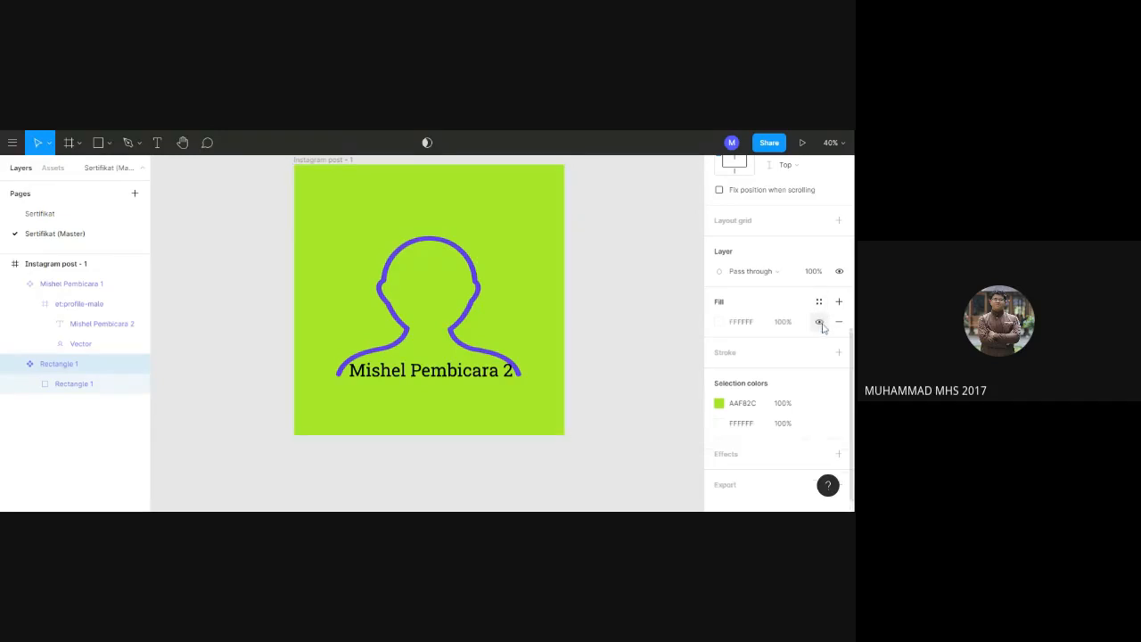
left_click(820, 323)
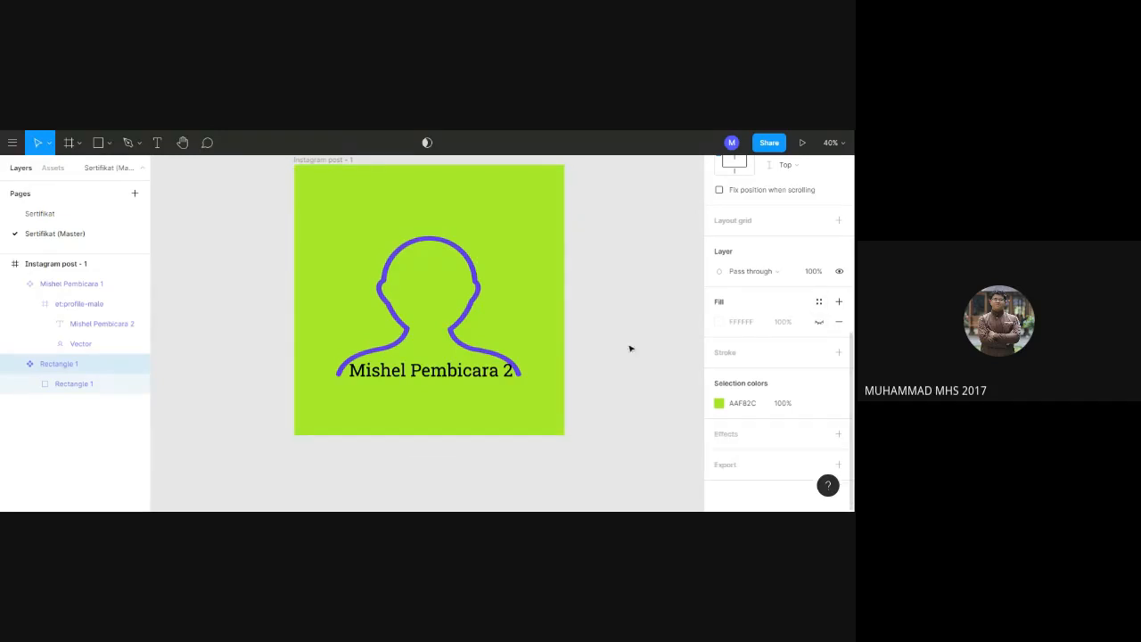
right_click(453, 198)
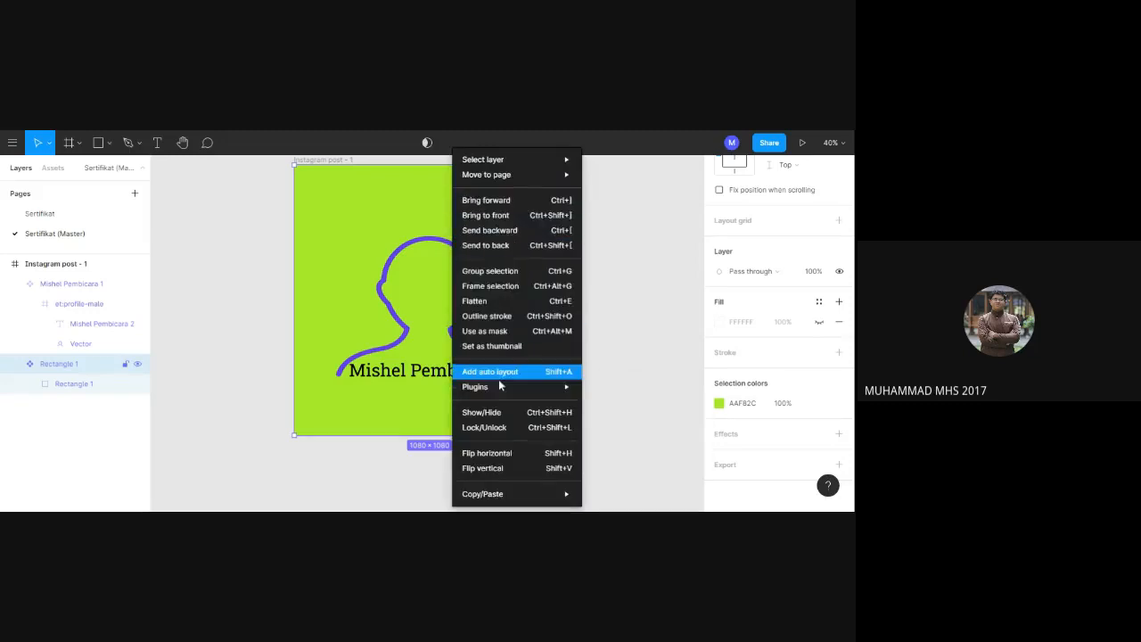
mouse_move(505, 389)
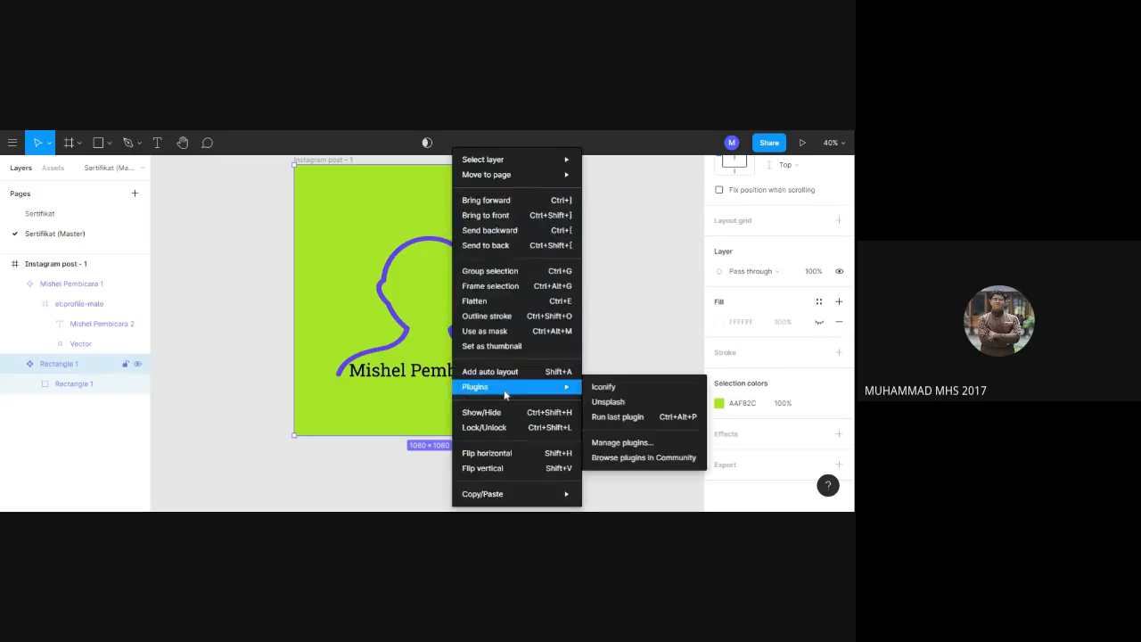
left_click(615, 461)
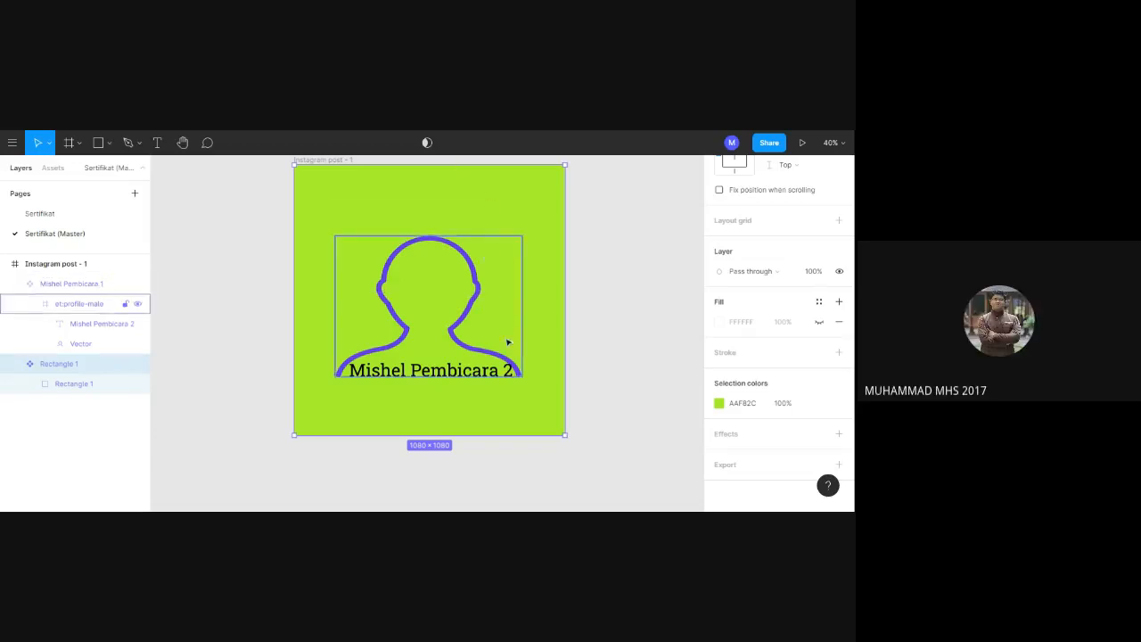
Run the Color Palettes plugin on the green background component and move its window aside to uncover part of the post.
right_click(432, 406)
mouse_move(470, 389)
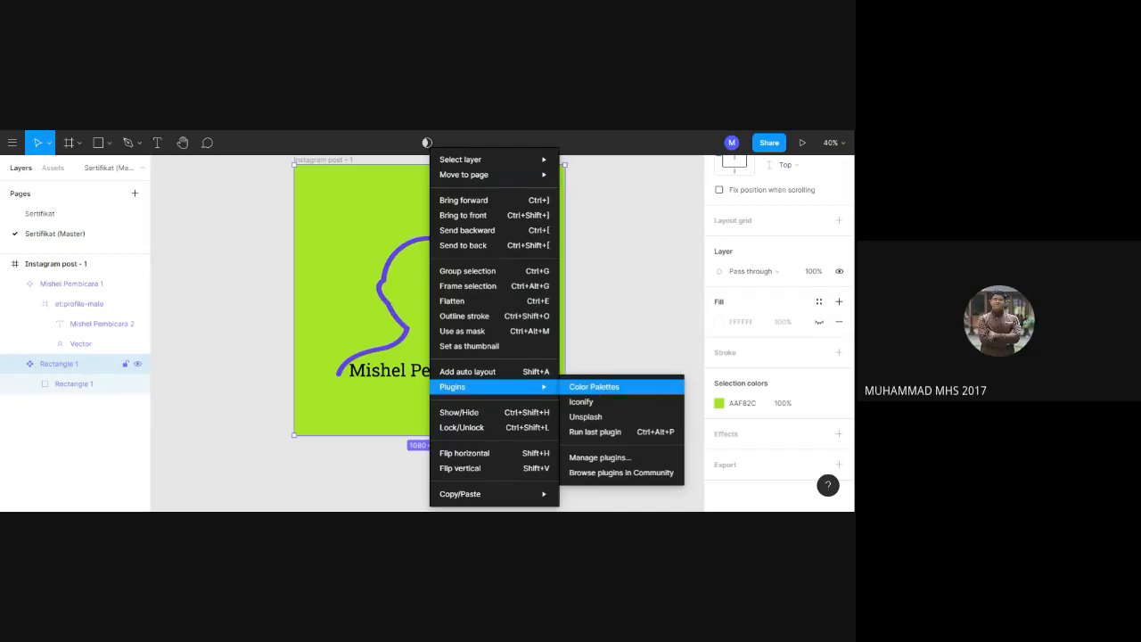
left_click(594, 394)
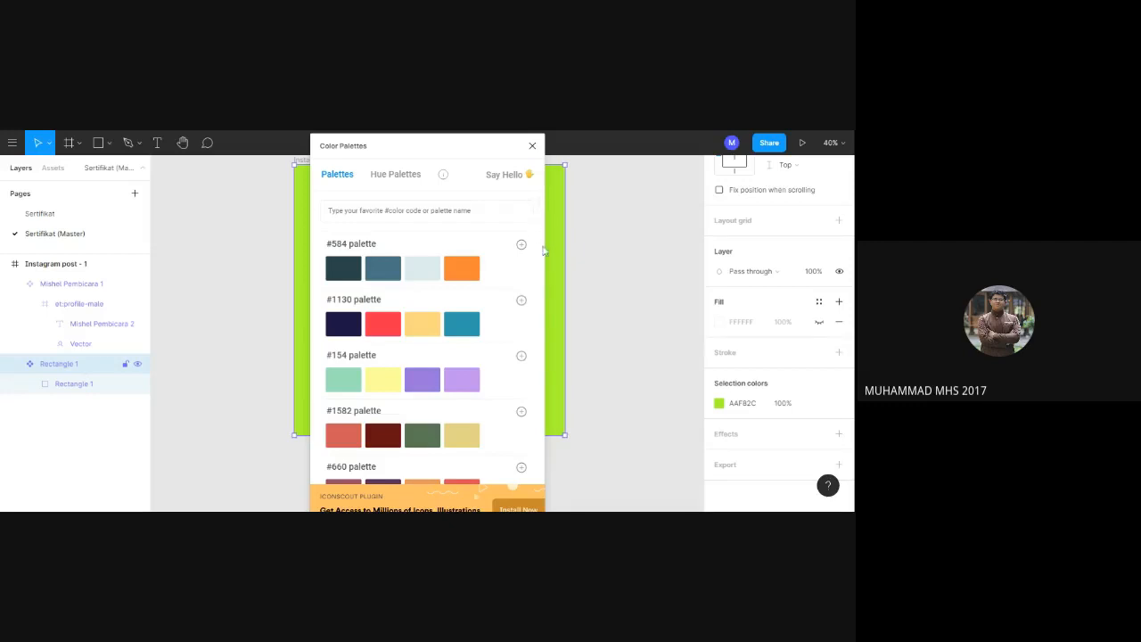
left_click_drag(543, 322, 543, 359)
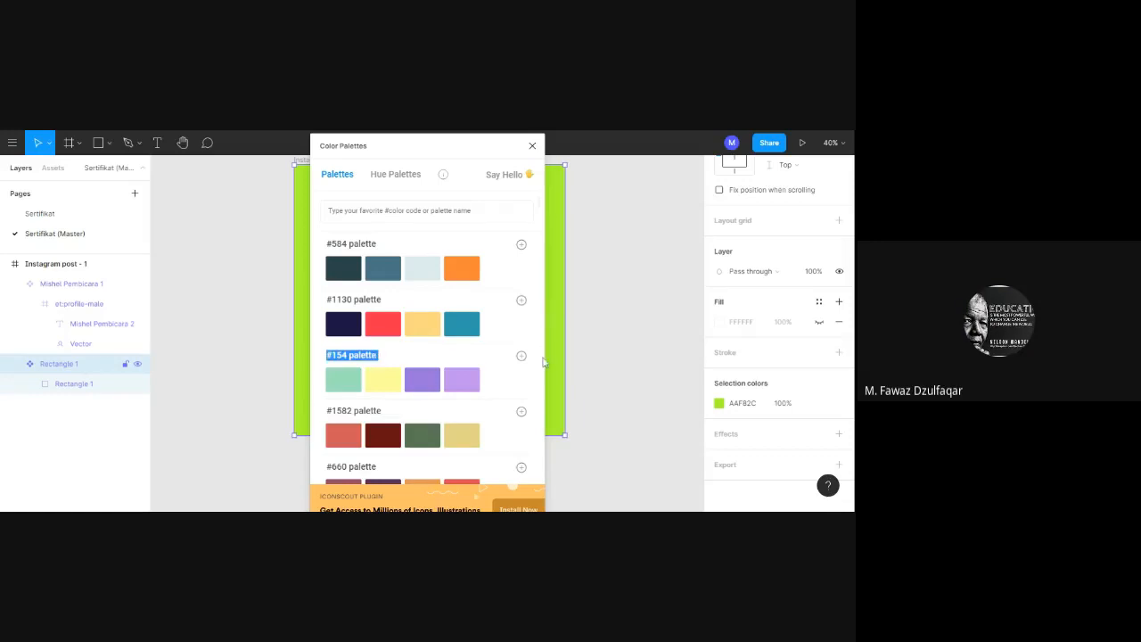
left_click_drag(484, 148, 442, 146)
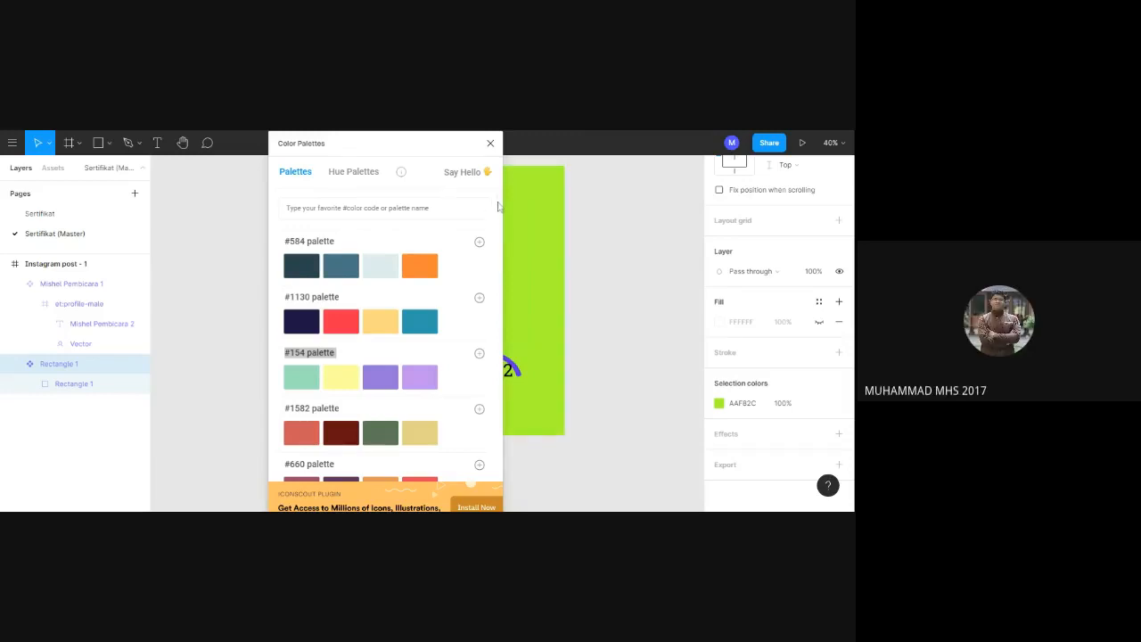
Look through the four-colour palettes in the Color Palettes plugin for a suitable colour combination for the post.
left_click_drag(499, 204, 498, 256)
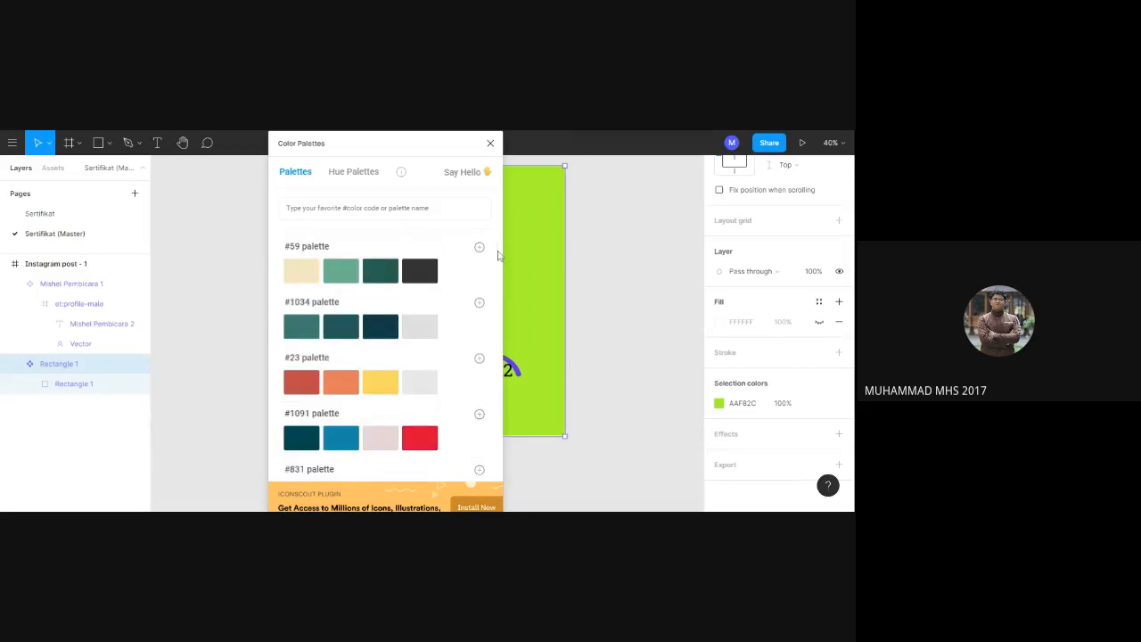
left_click_drag(498, 256, 500, 184)
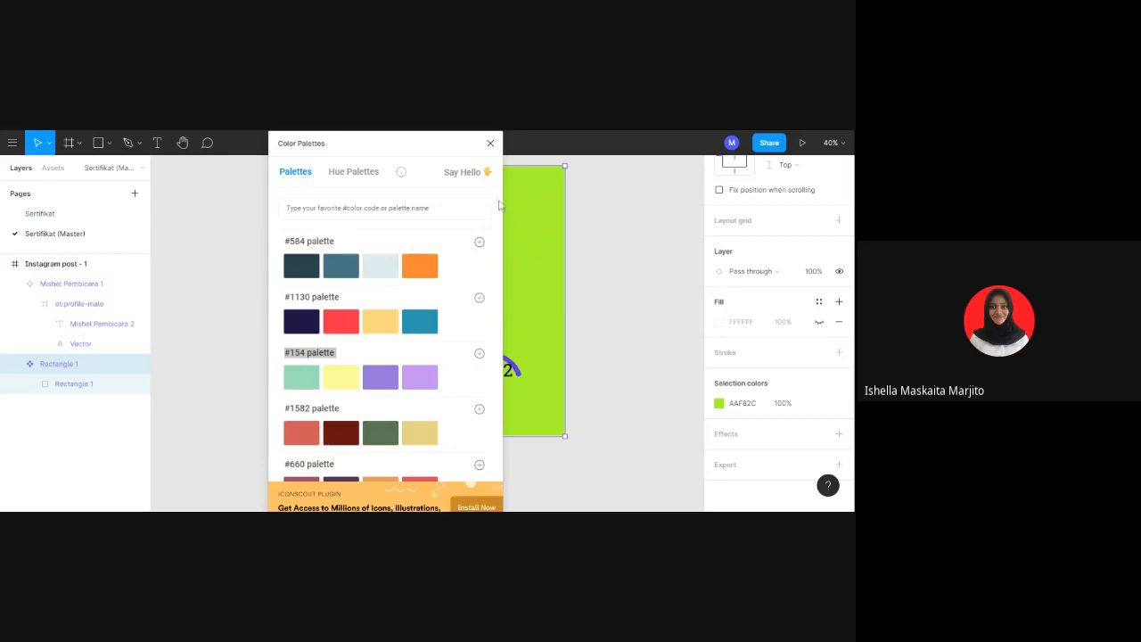
scroll(500, 211, "down", 5)
scroll(499, 212, "down", 10)
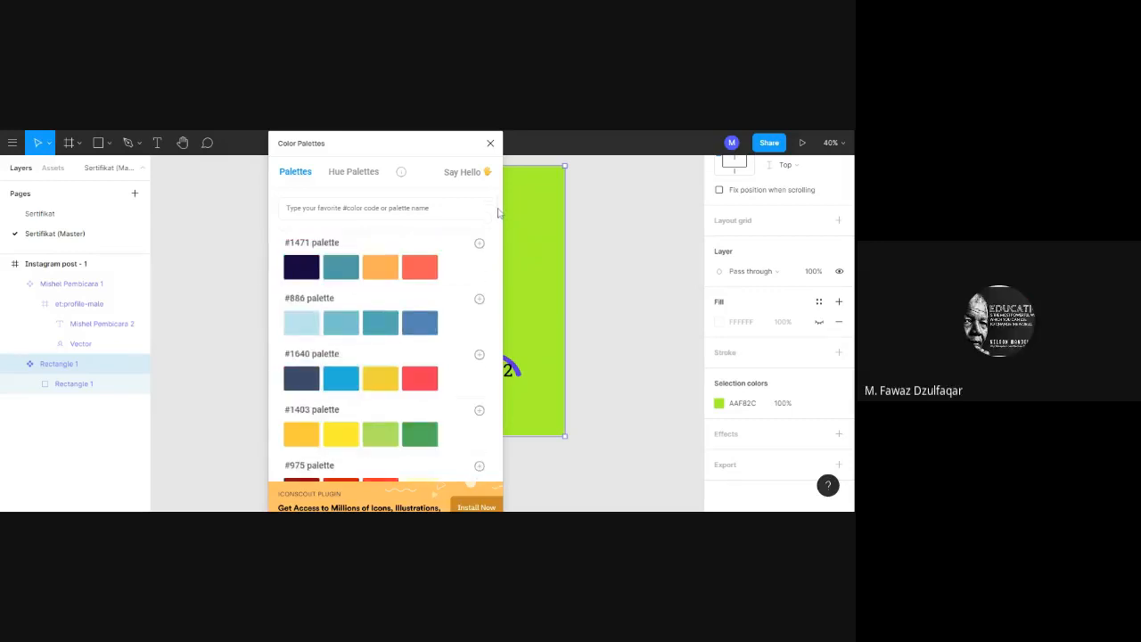
scroll(499, 237, "down", 10)
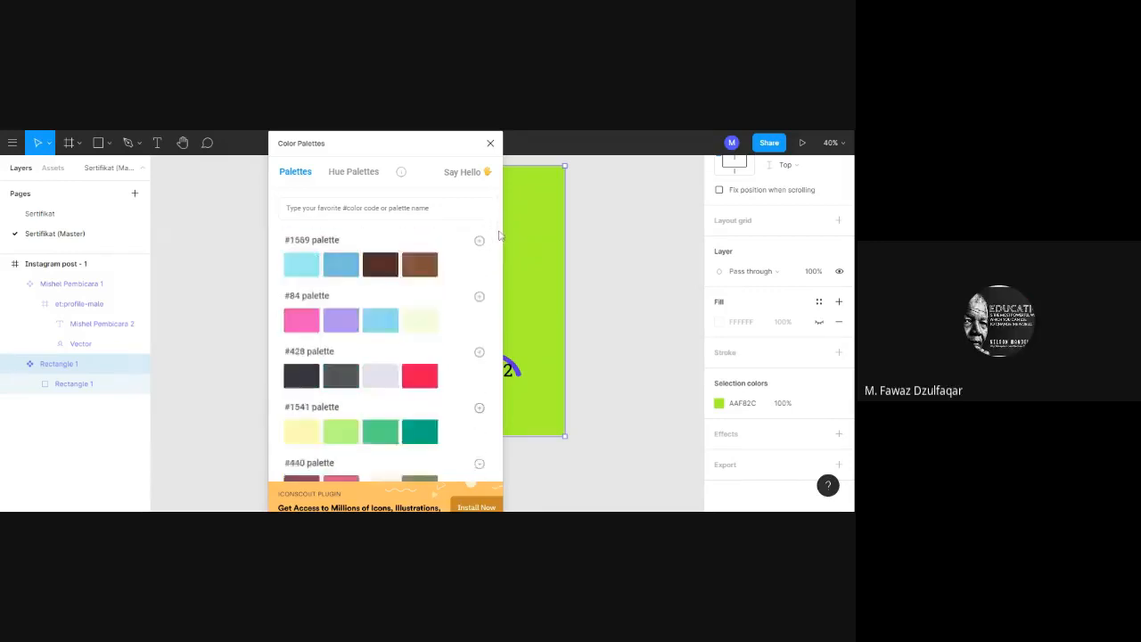
scroll(499, 244, "down", 10)
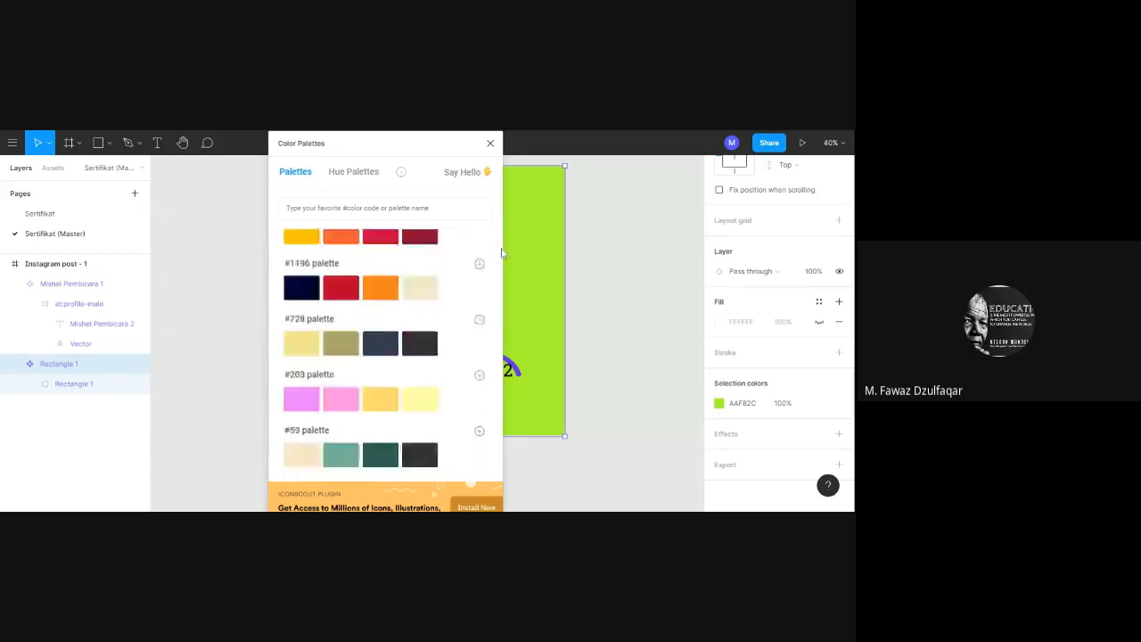
scroll(503, 268, "down", 10)
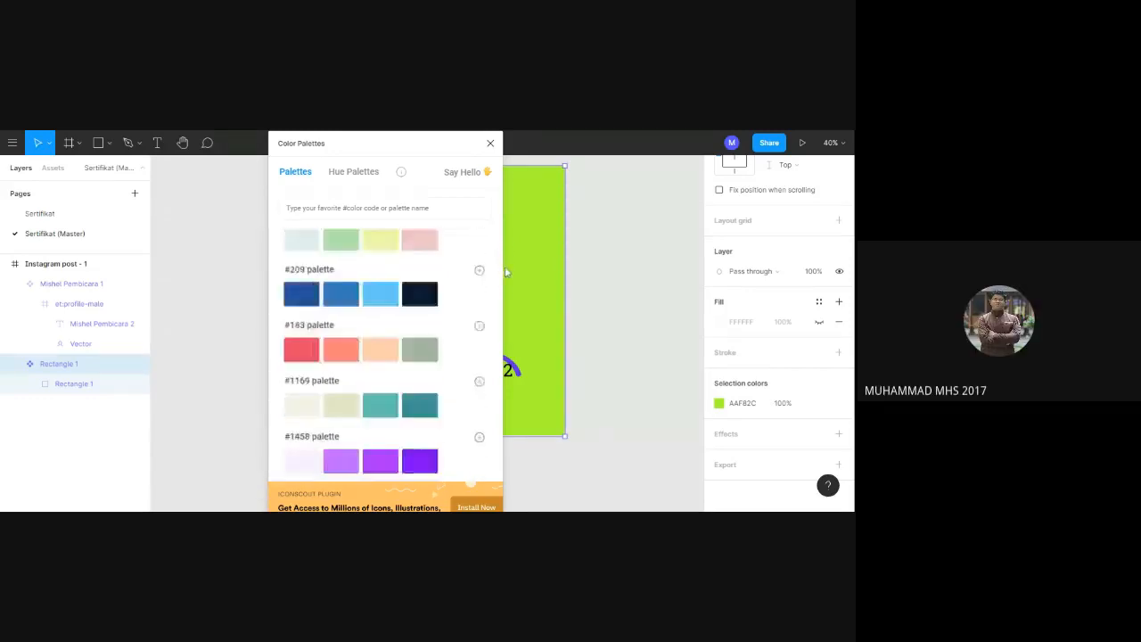
scroll(505, 282, "down", 10)
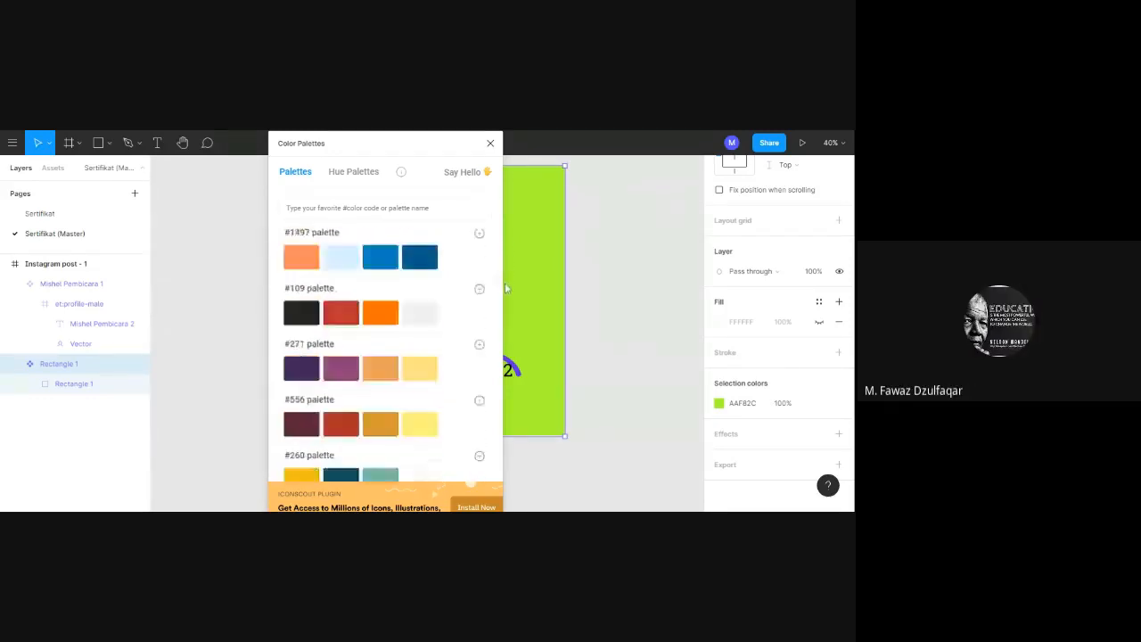
scroll(505, 321, "down", 10)
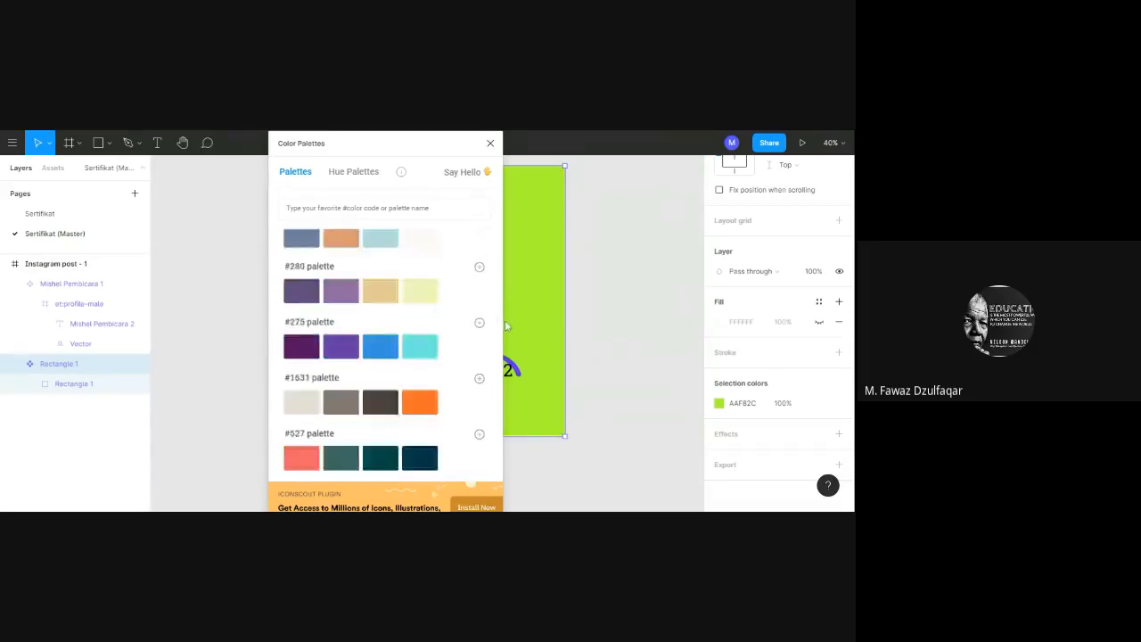
scroll(505, 357, "down", 10)
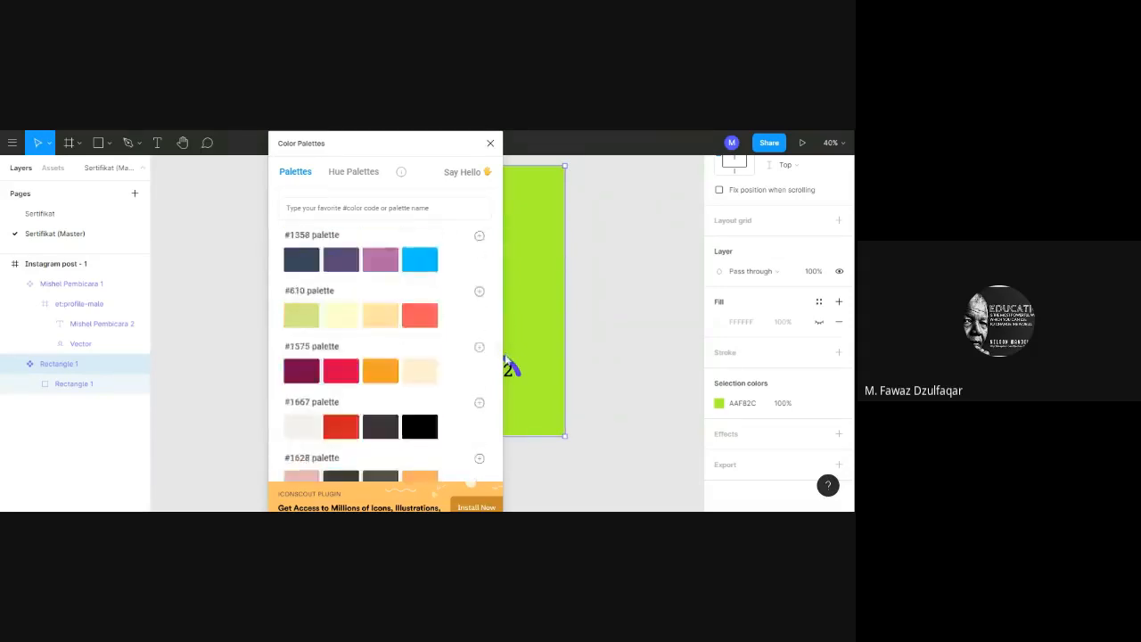
scroll(507, 390, "down", 10)
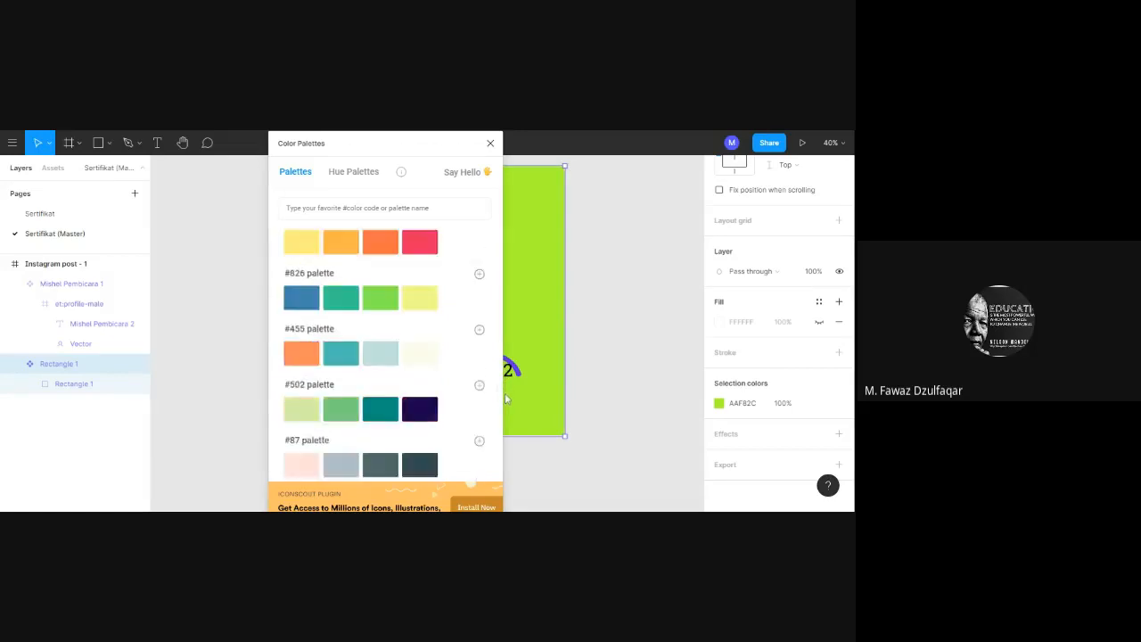
scroll(508, 443, "down", 10)
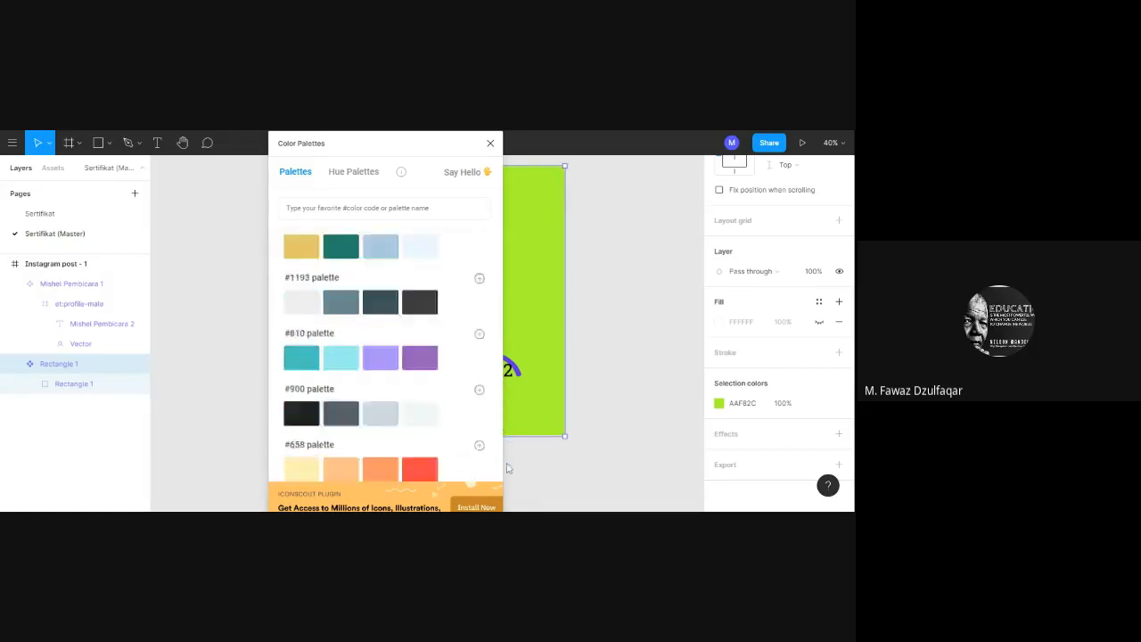
scroll(505, 463, "down", 10)
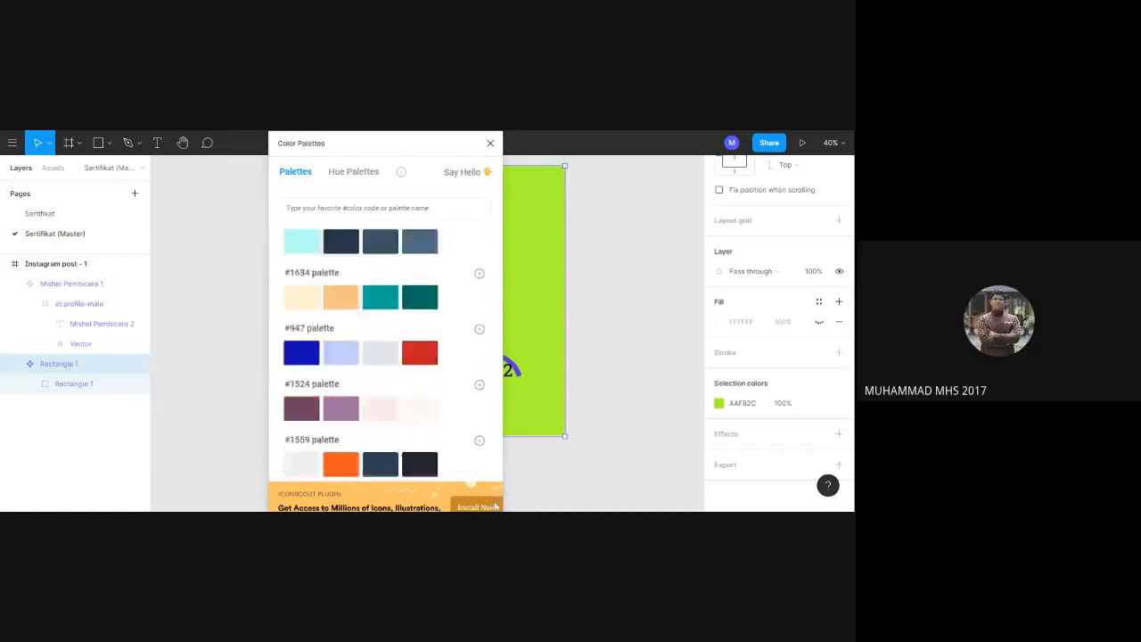
scroll(498, 436, "down", 10)
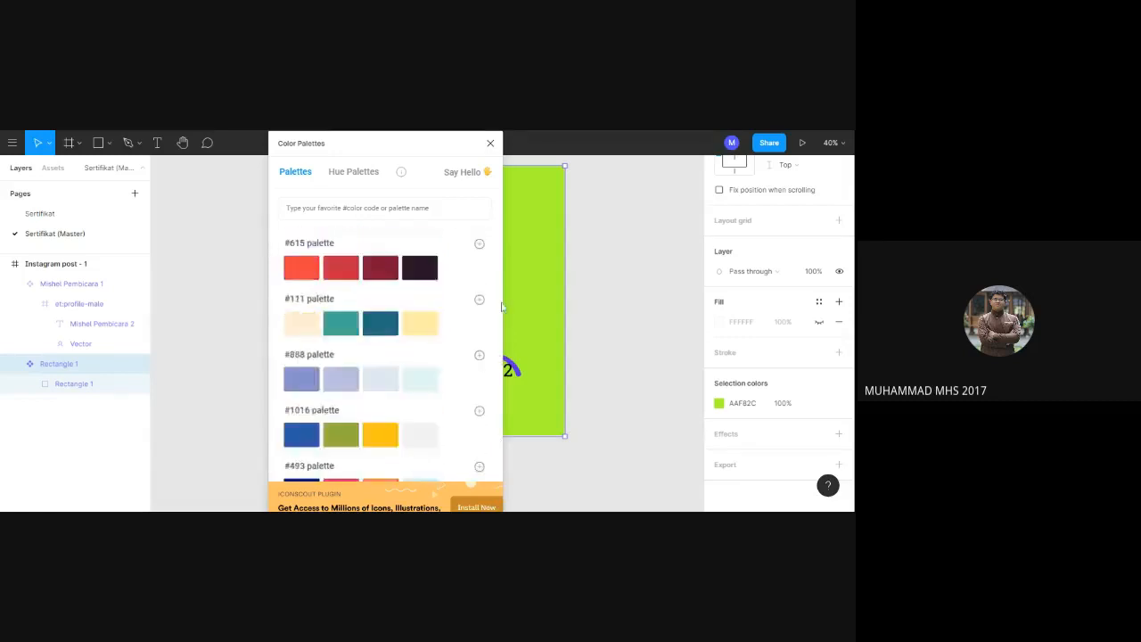
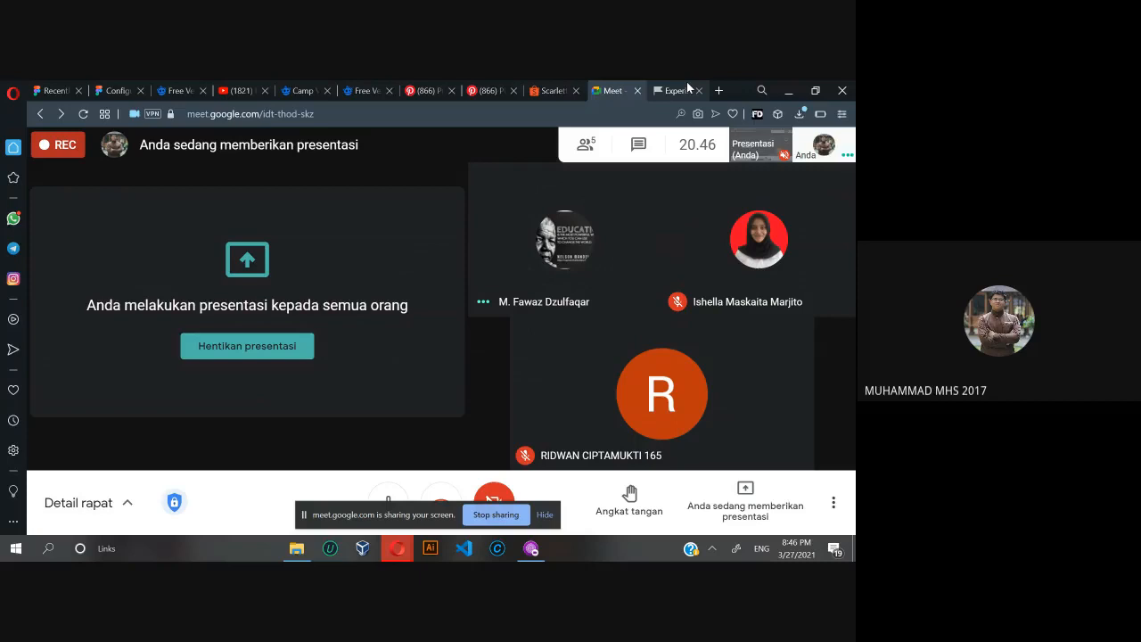
left_click(684, 90)
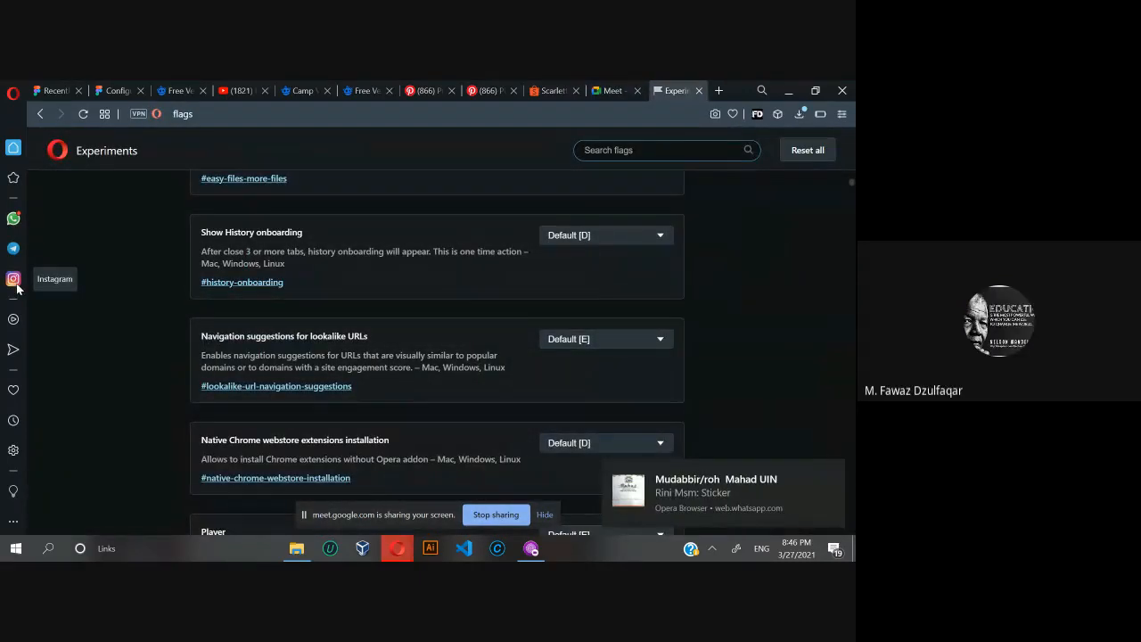
key("ctrl+l")
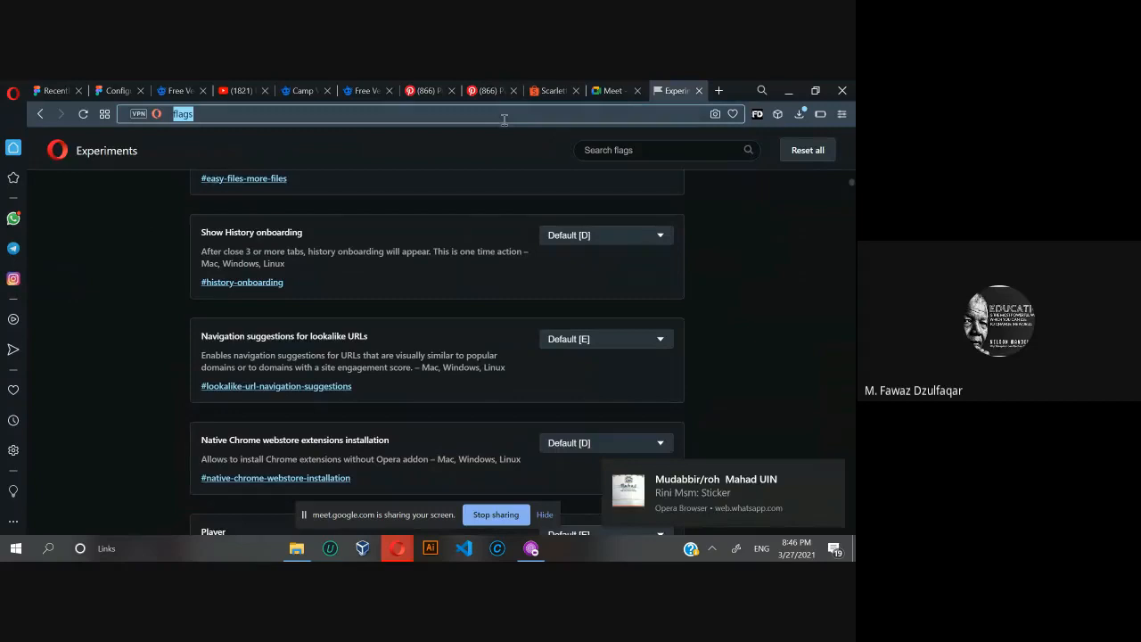
left_click(13, 219)
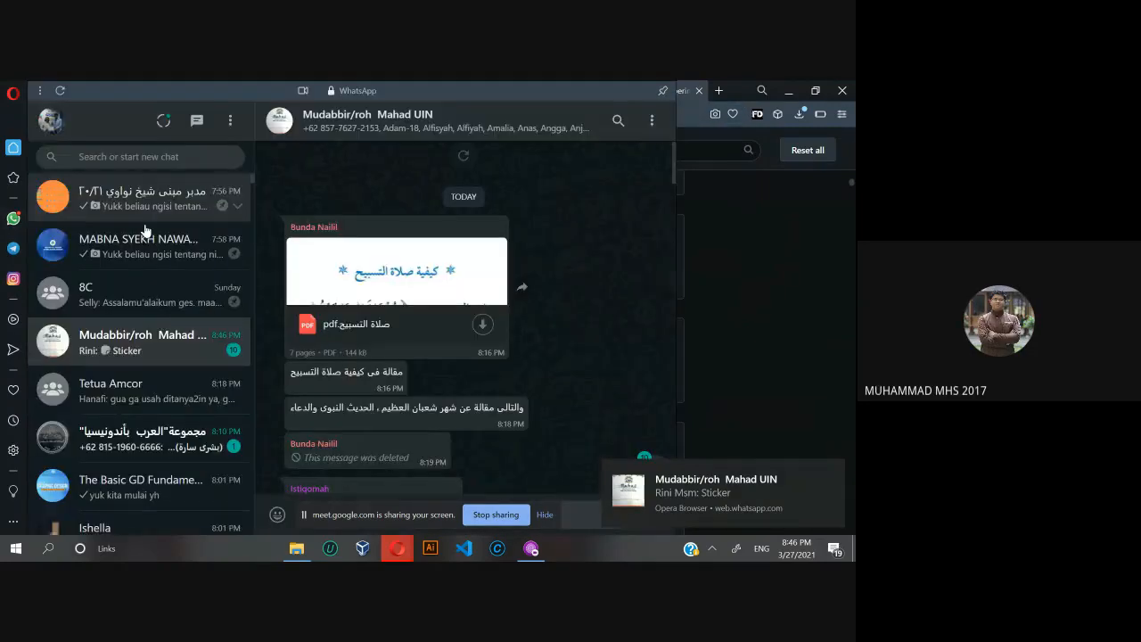
left_click(776, 223)
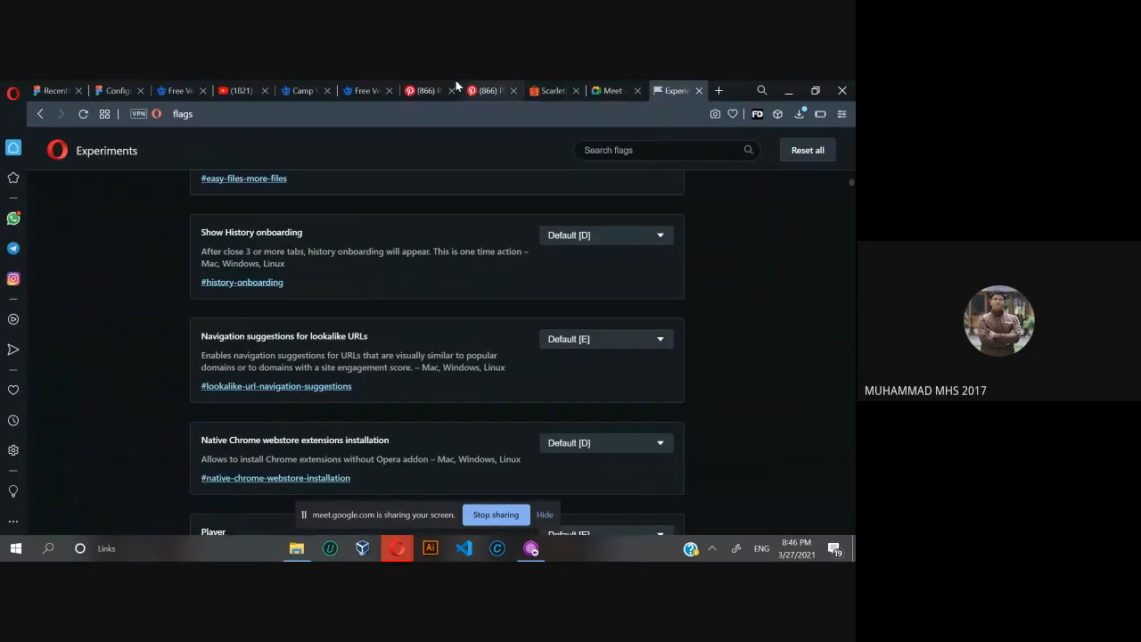
Try to find the challenge form by entering "color challang" as the address in the Freepik halftone wallpaper page's browser tab.
left_click(373, 87)
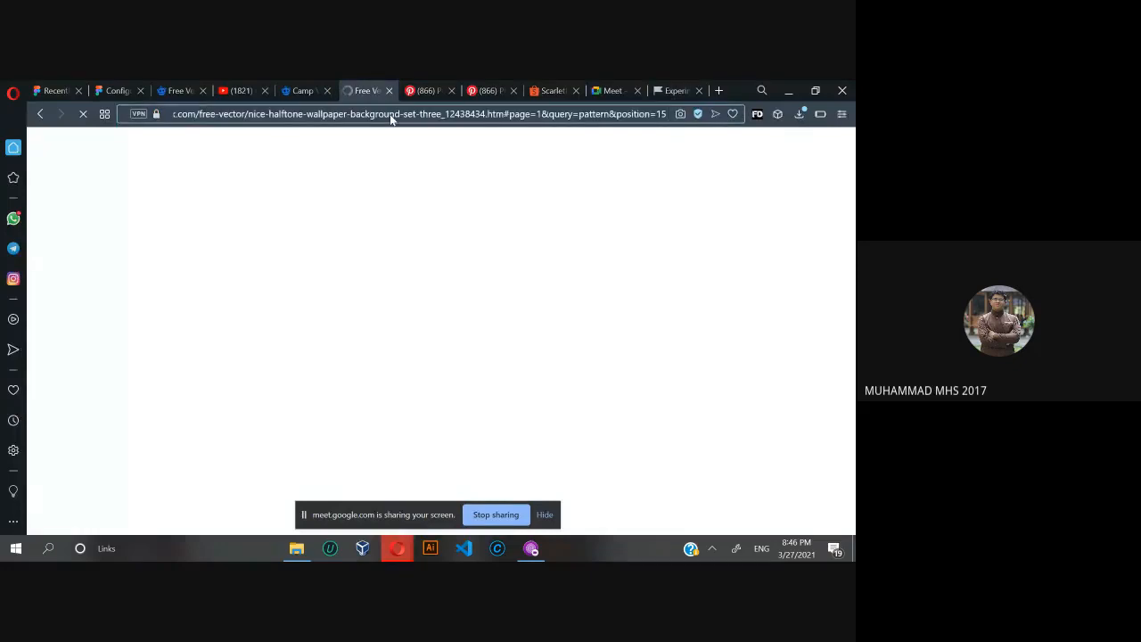
left_click(391, 117)
type("cho")
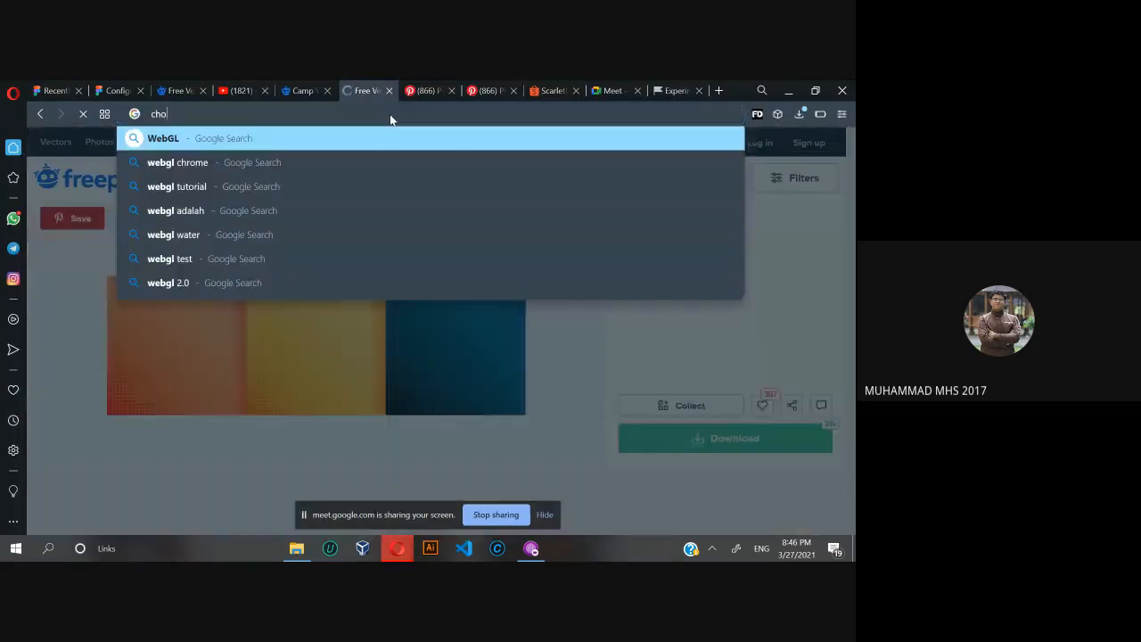
type("l")
key("BackSpace")
key("BackSpace")
key("BackSpace")
key("BackSpace")
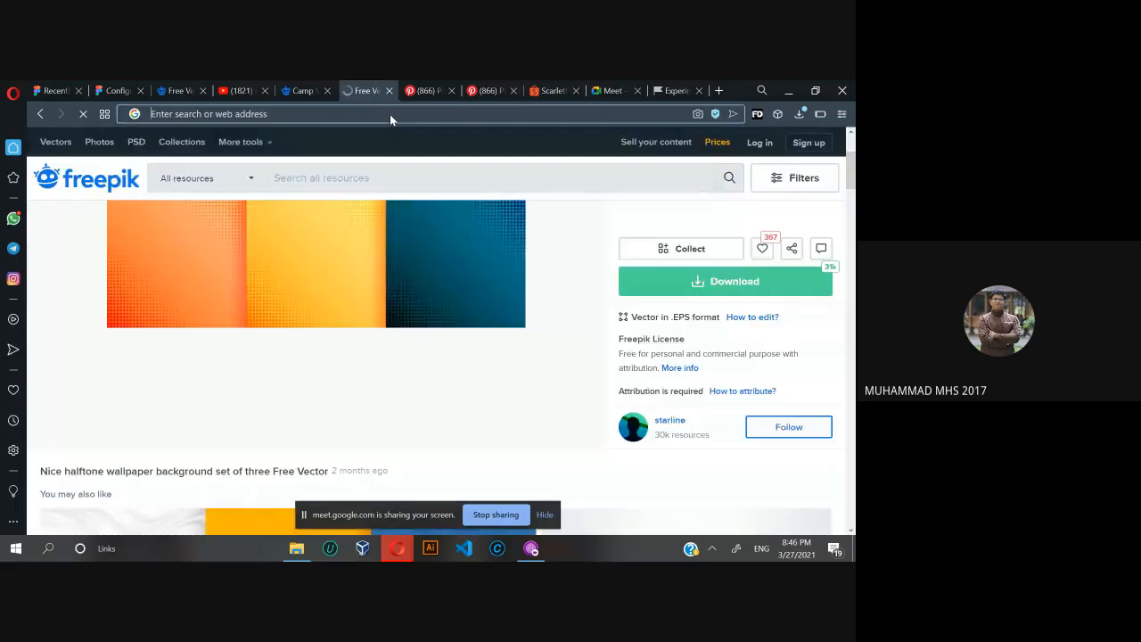
type("color")
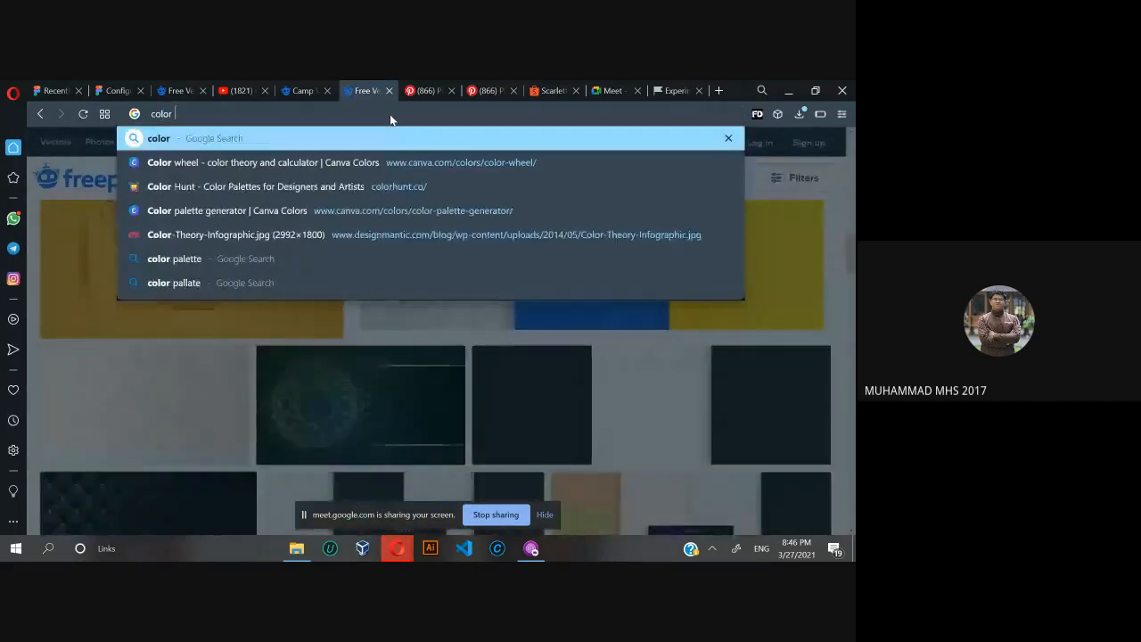
type(" cha")
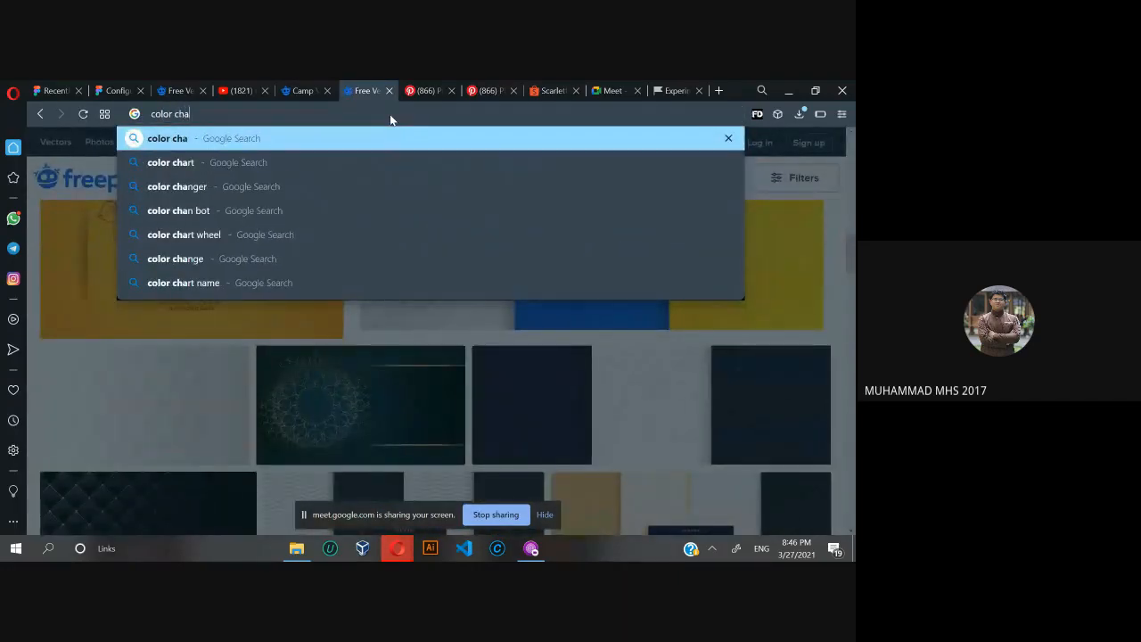
type("llang")
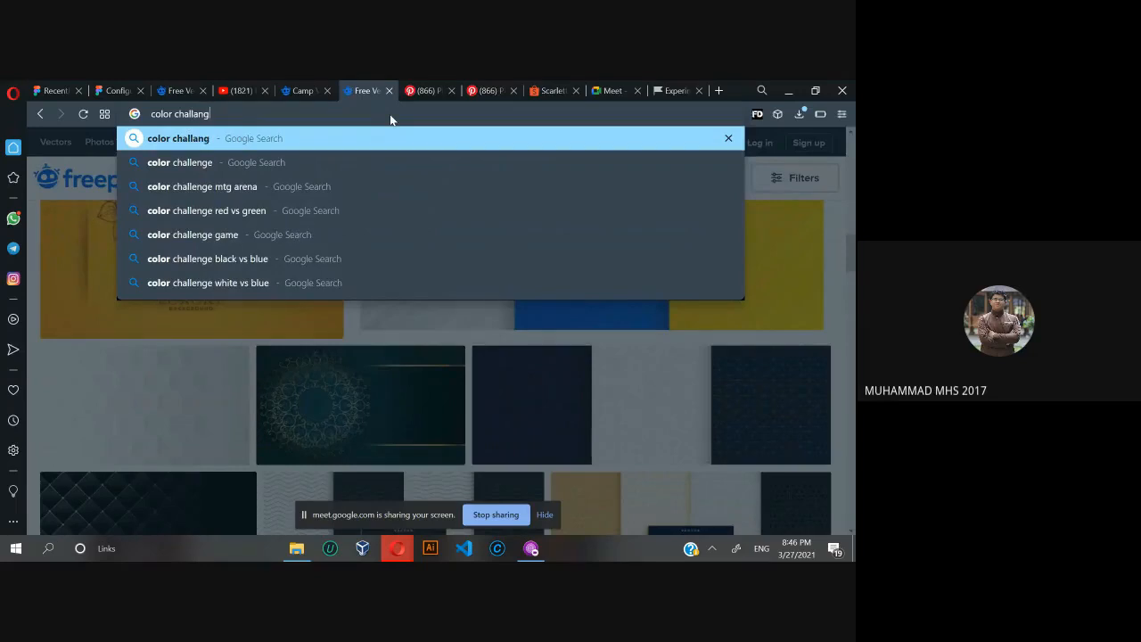
Replace the address text with "colle", load the suggested Challange Collection Google Form and show its responses.
key("ctrl+a")
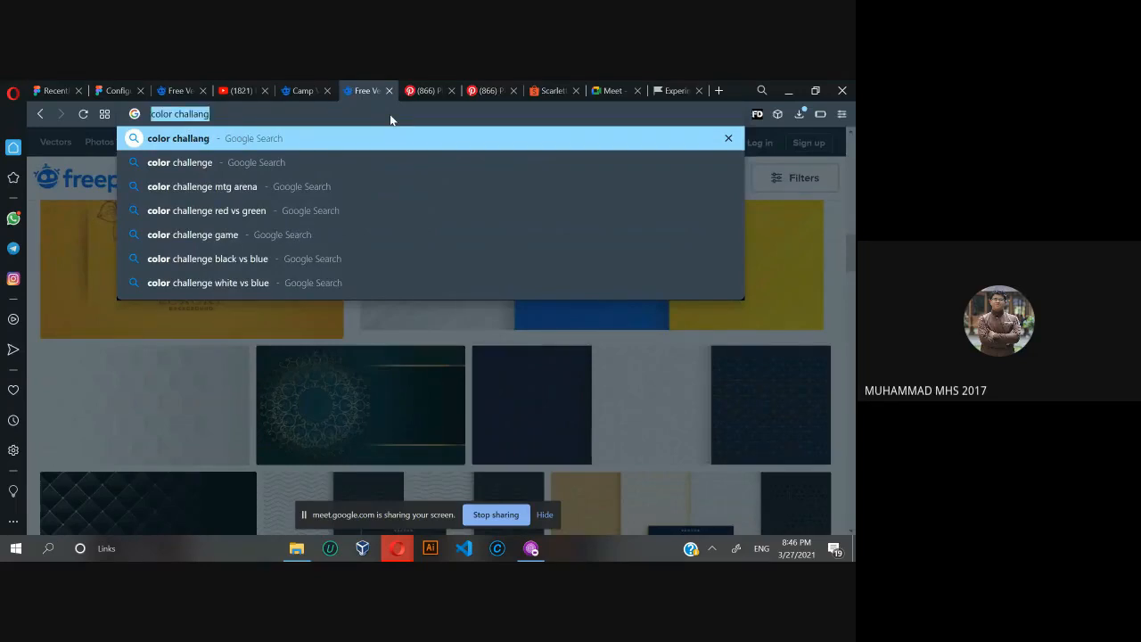
type("colle")
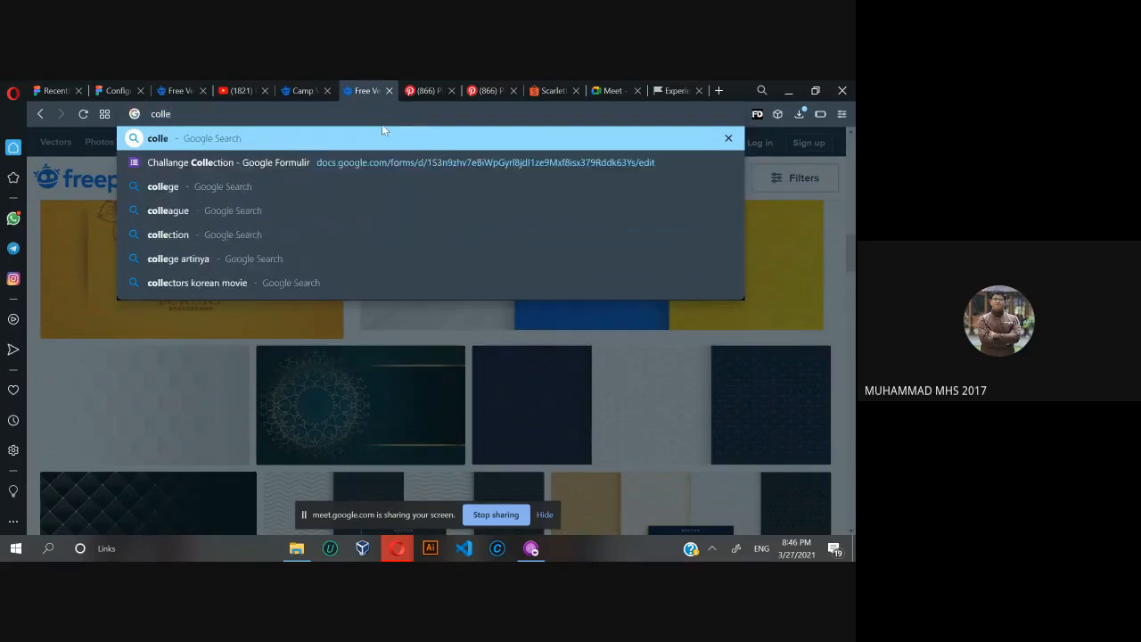
key("Escape")
key("Return")
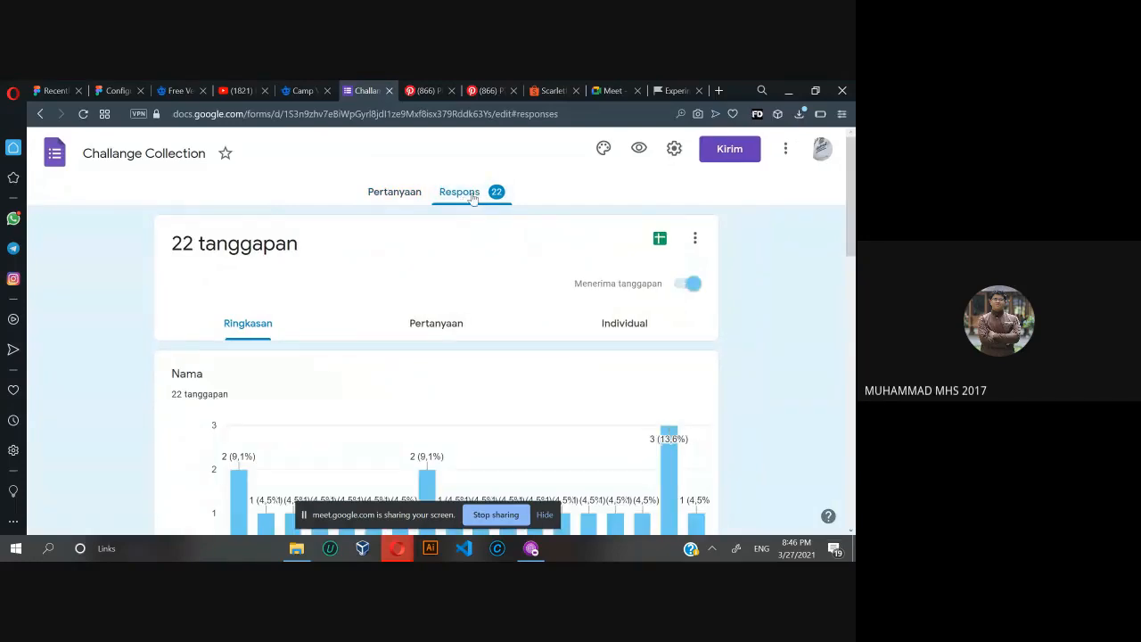
Review the response summary charts for name and NIM, and switch to the responses grouped by question.
scroll(555, 229, "down", 2)
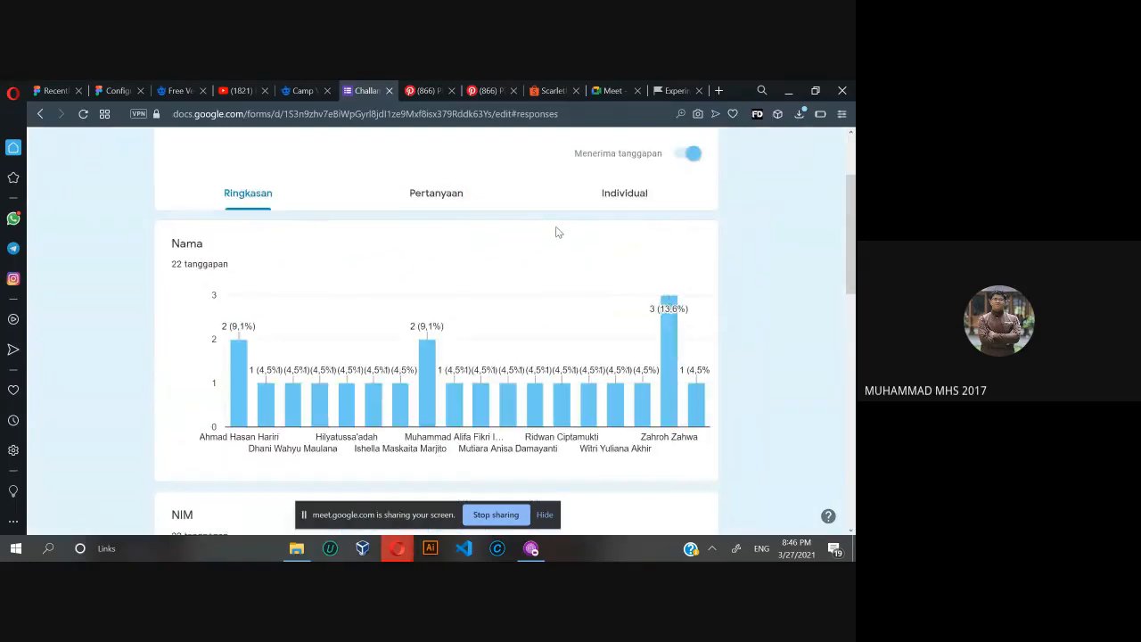
scroll(574, 233, "up", 2)
scroll(581, 229, "down", 4)
scroll(580, 228, "up", 3)
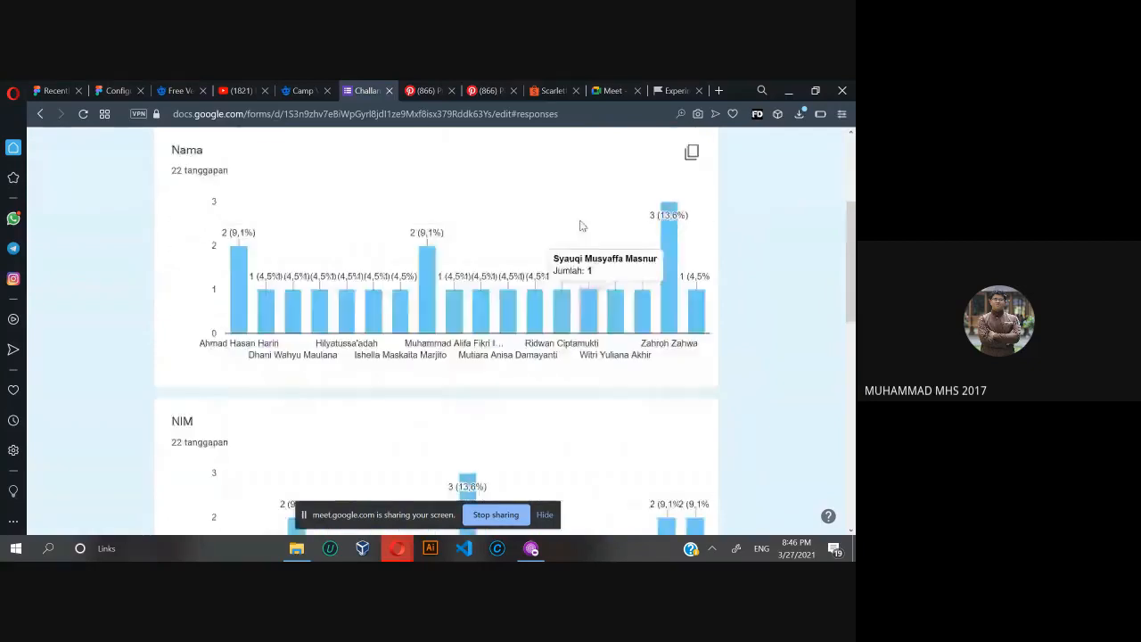
scroll(580, 231, "up", 1)
left_click(446, 327)
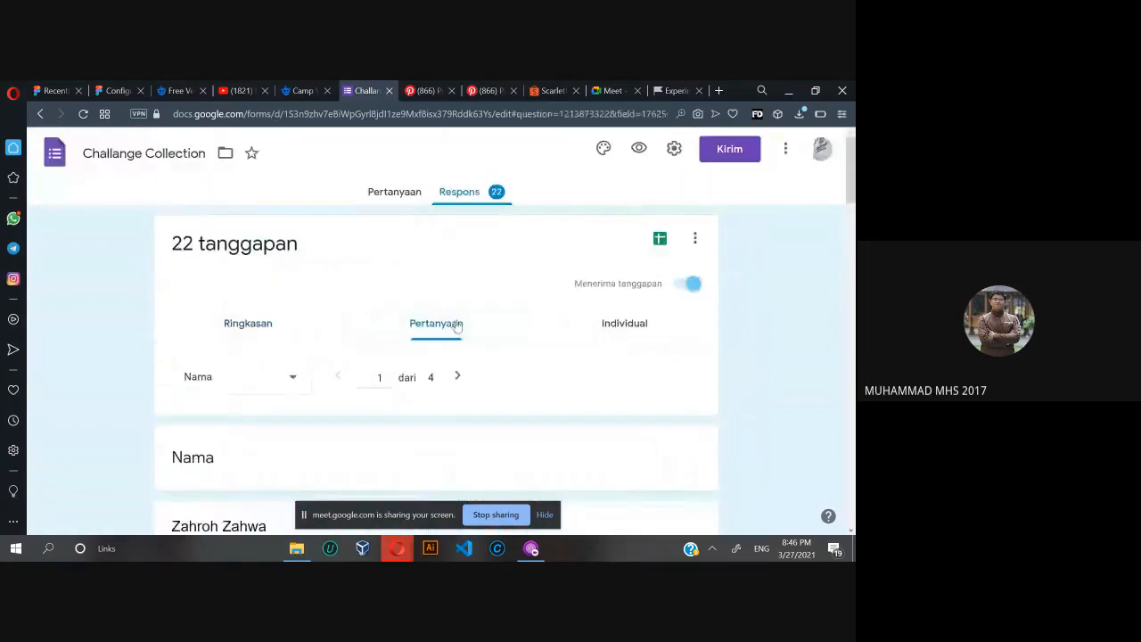
Open an individual submission of the second listed respondent and bring its InVision link into view.
scroll(266, 383, "down", 4)
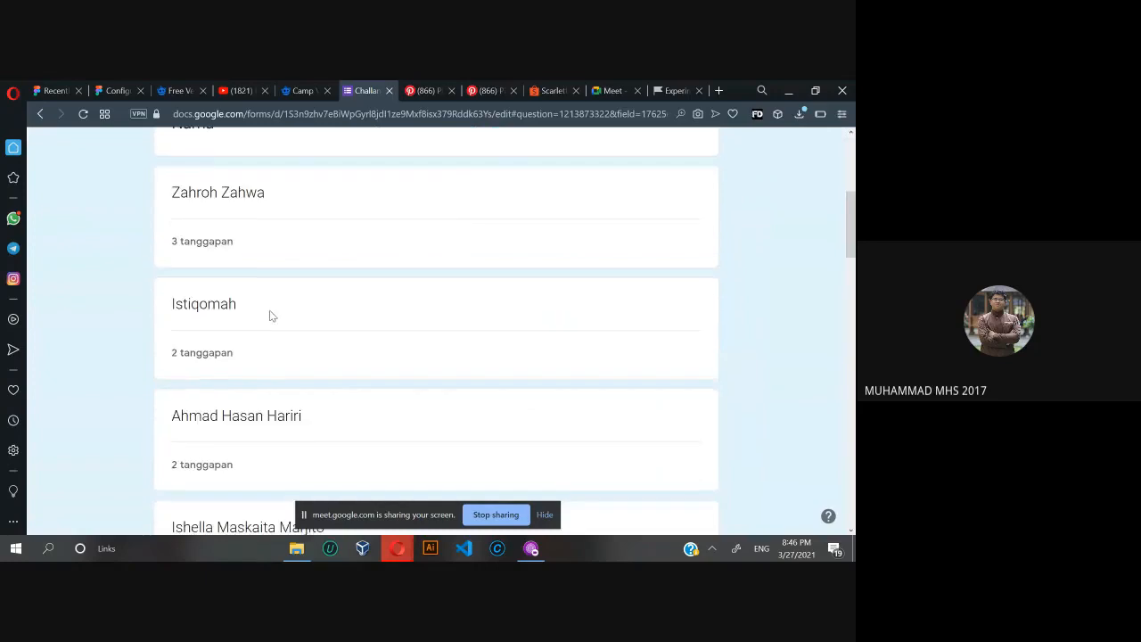
left_click(223, 363)
left_click(264, 424)
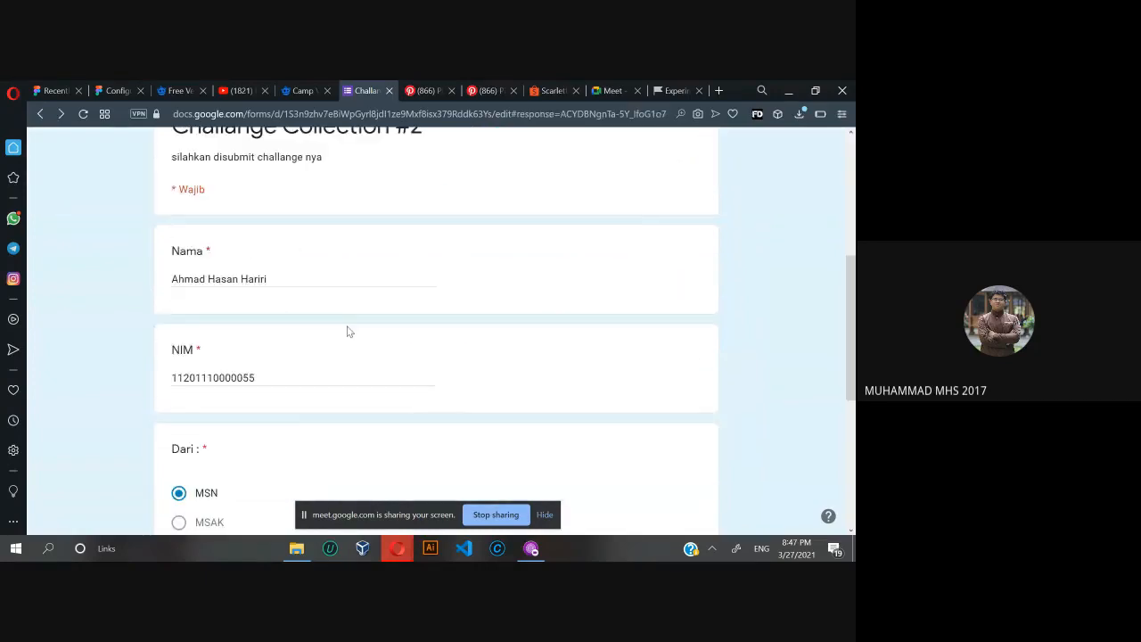
scroll(370, 308, "down", 3)
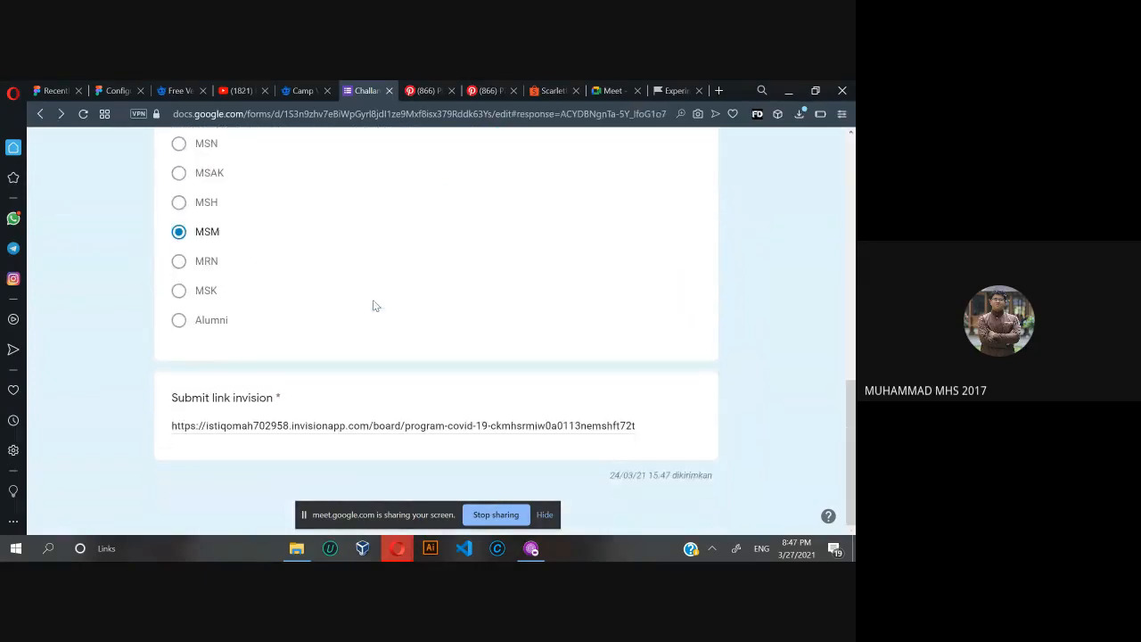
Copy the submission's InVision link, load it in the Experiments browser tab and dismiss the presentation notification.
triple_click(463, 426)
key("ctrl+c")
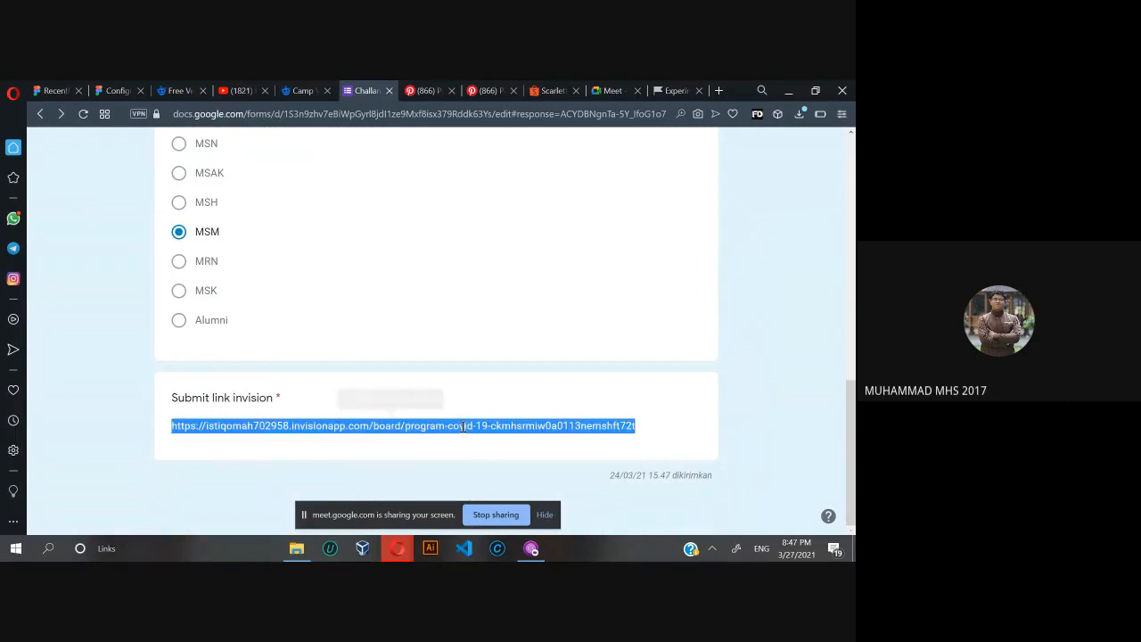
left_click(680, 89)
left_click(627, 114)
key("ctrl+v")
key("Return")
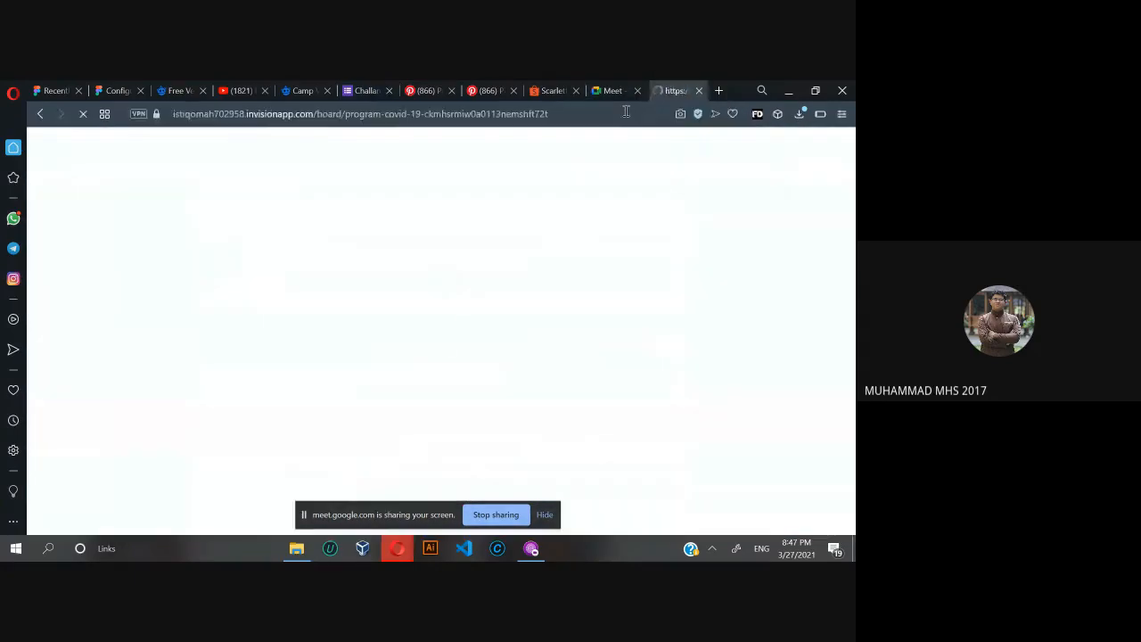
left_click(617, 90)
left_click(674, 90)
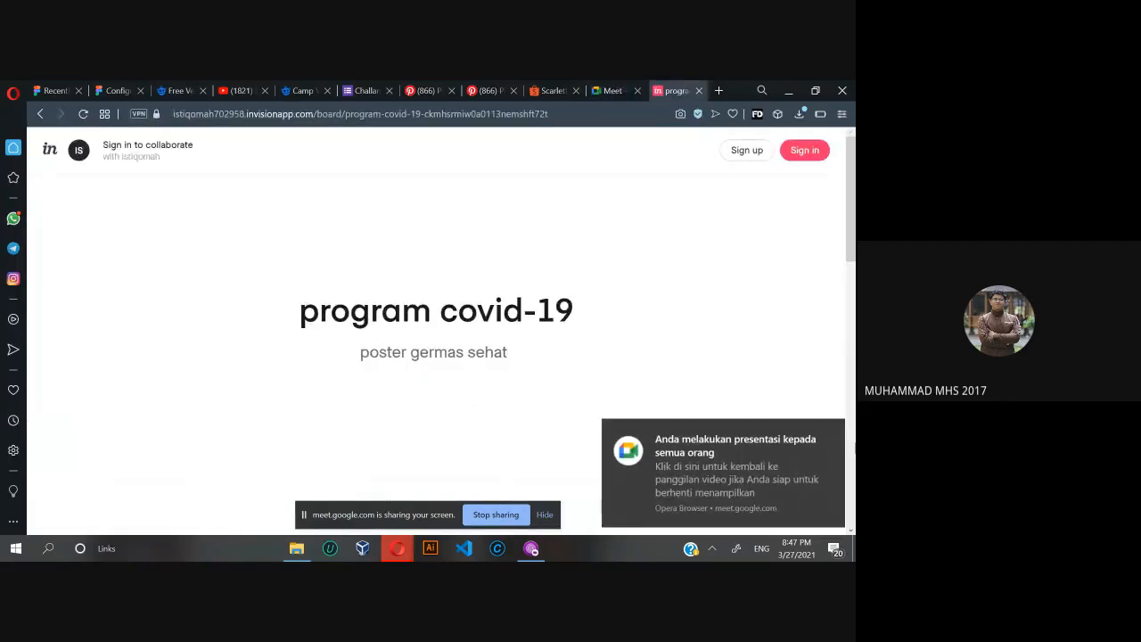
left_click(830, 430)
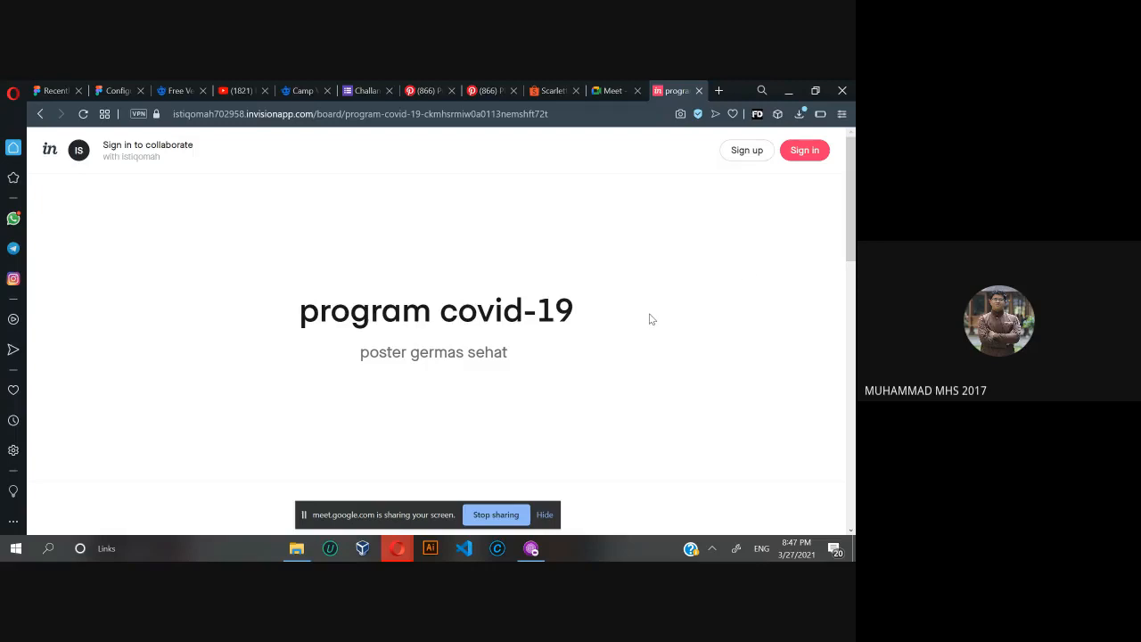
Examine the program covid-19 board's handwashing poster, its colour description and the note at the end, dismissing the pop-up notification.
scroll(650, 319, "down", 3)
scroll(650, 320, "up", 3)
scroll(650, 319, "down", 2)
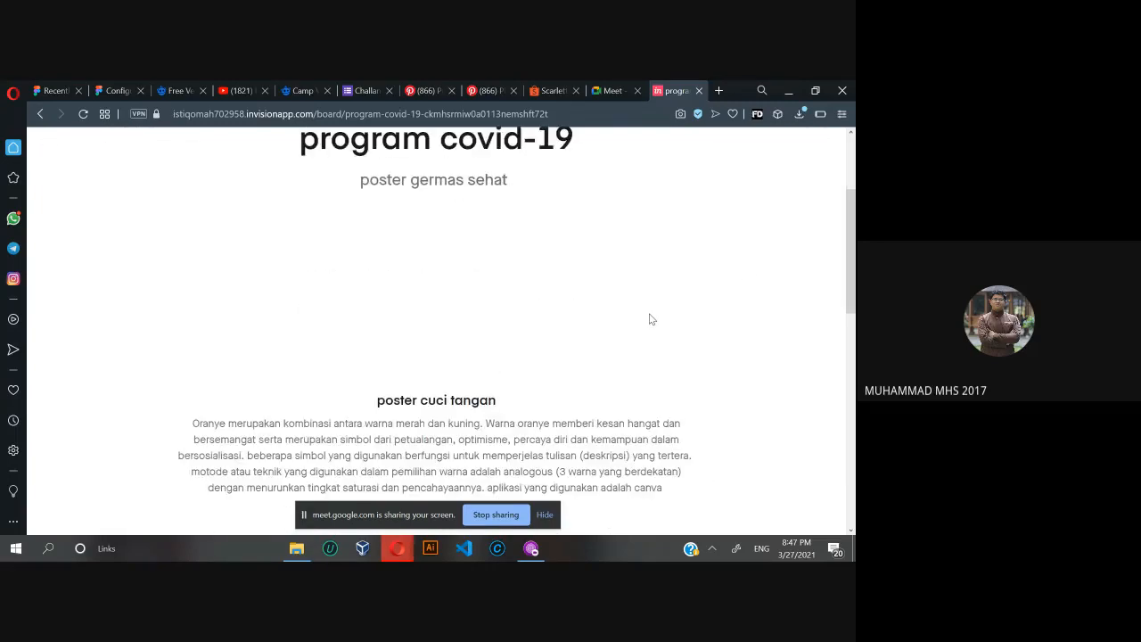
scroll(650, 319, "down", 1)
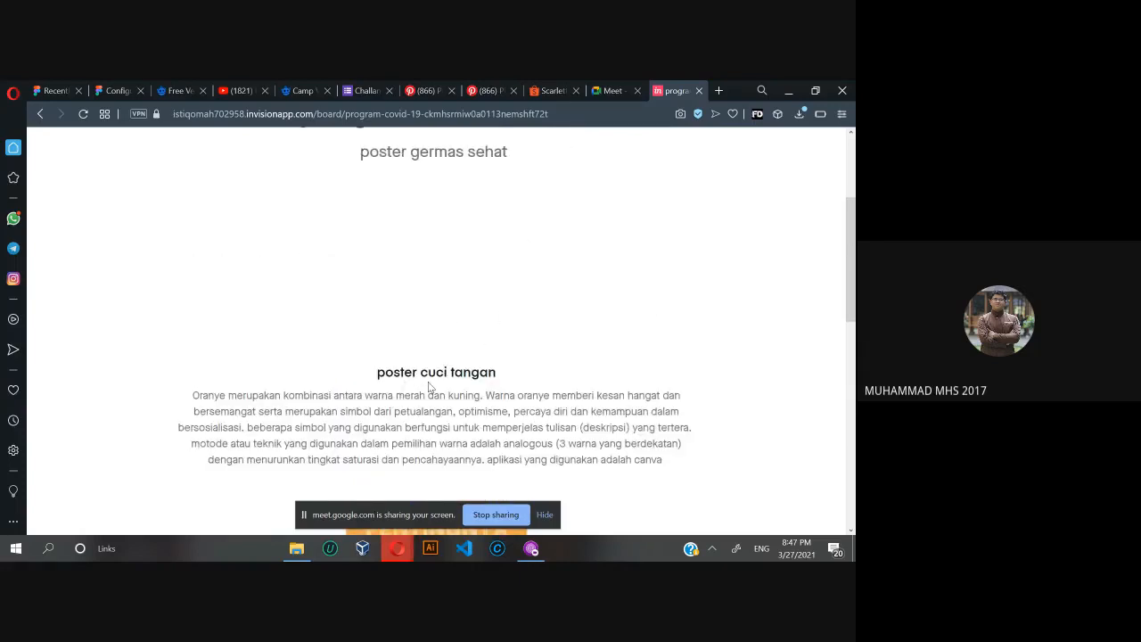
scroll(429, 386, "down", 1)
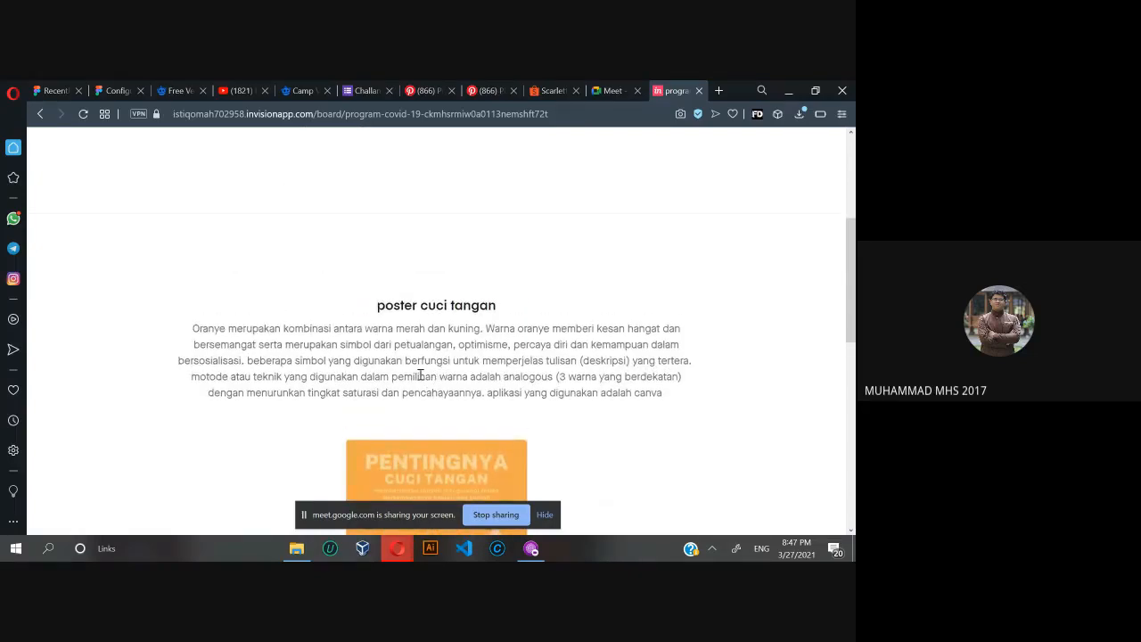
scroll(421, 375, "down", 3)
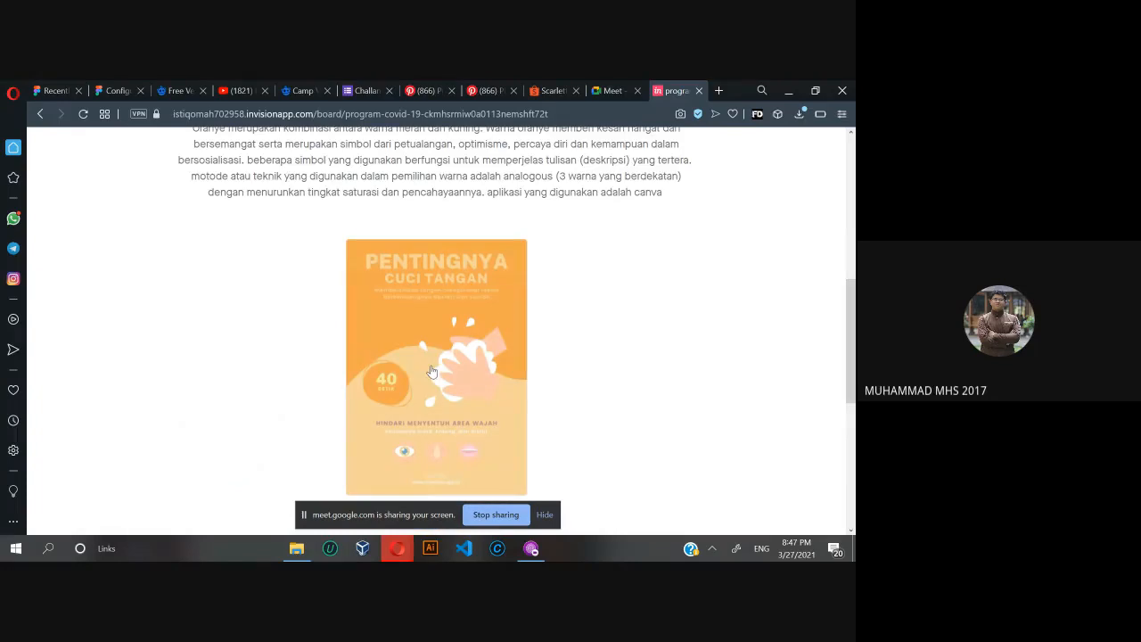
scroll(431, 371, "down", 2)
scroll(434, 369, "up", 2)
scroll(505, 322, "down", 6)
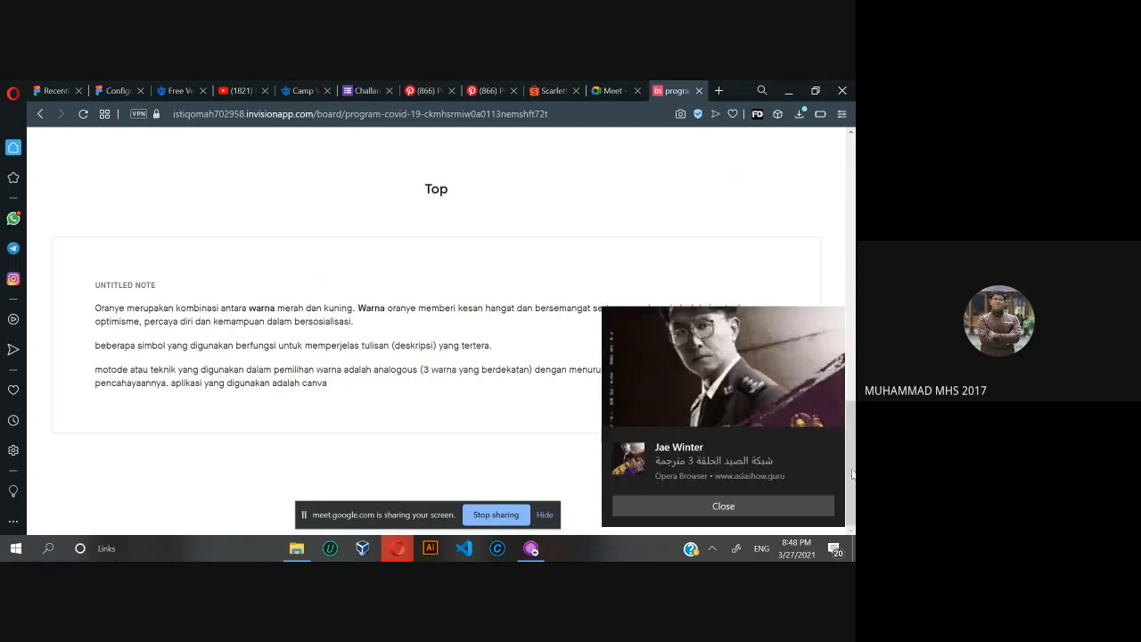
left_click(828, 448)
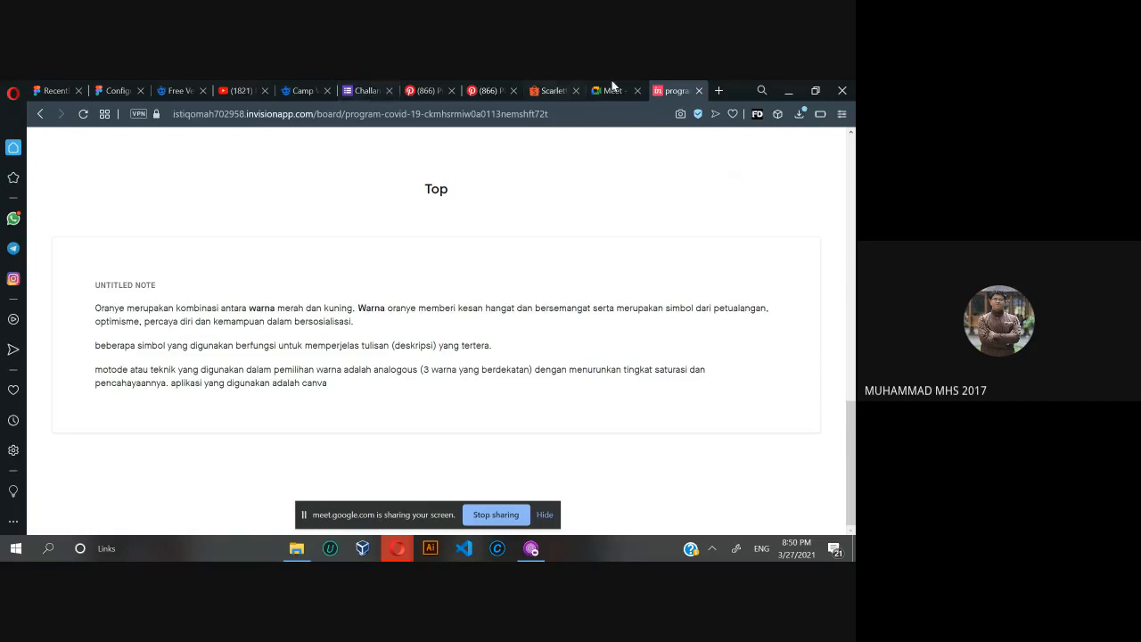
Return to the Challange Collection responses and move on to the next individual submission, down to its InVision link.
left_click(376, 89)
scroll(327, 259, "up", 10)
scroll(339, 301, "down", 1)
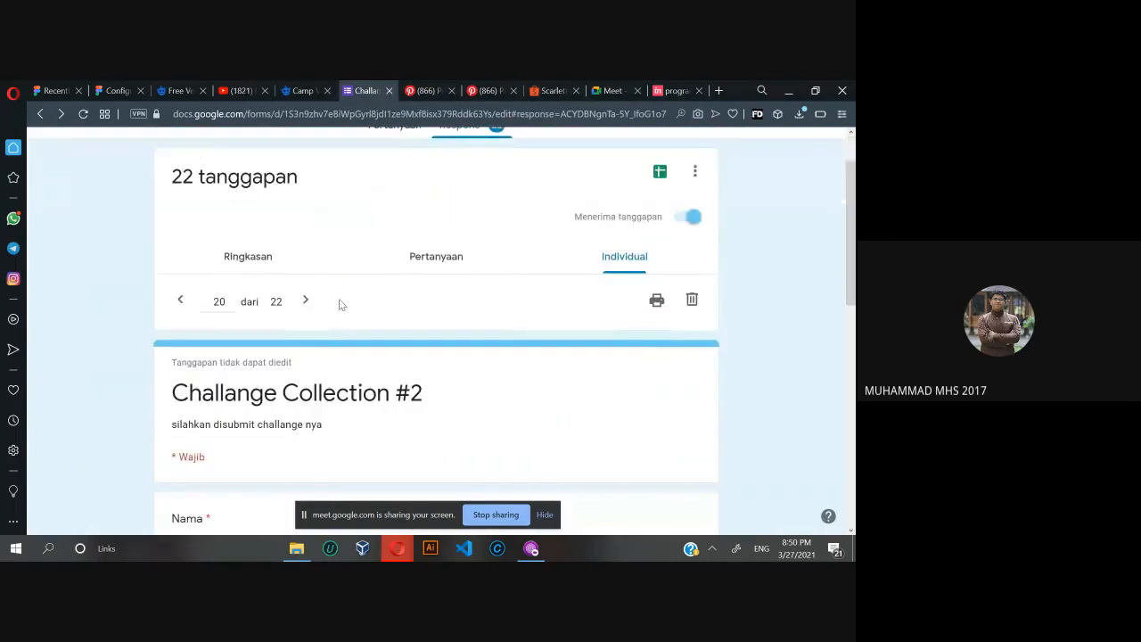
left_click(307, 299)
scroll(310, 305, "down", 3)
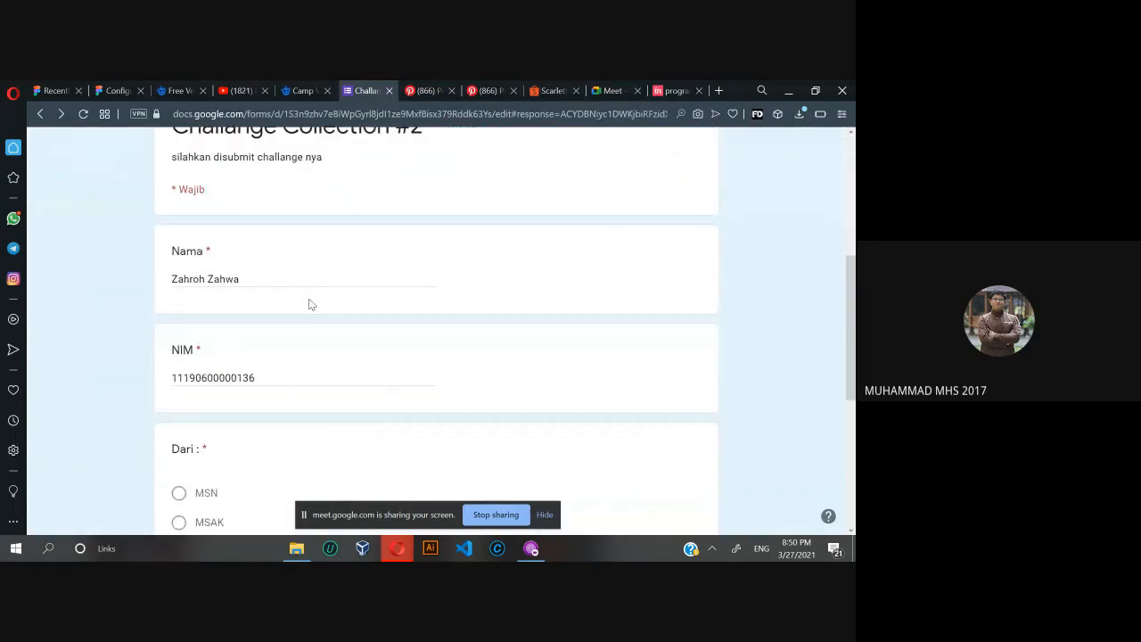
scroll(308, 304, "down", 4)
Copy this submission's InVision link, load it in place of the program covid-19 board and view its Tilawah online poster.
triple_click(350, 425)
key("ctrl+c")
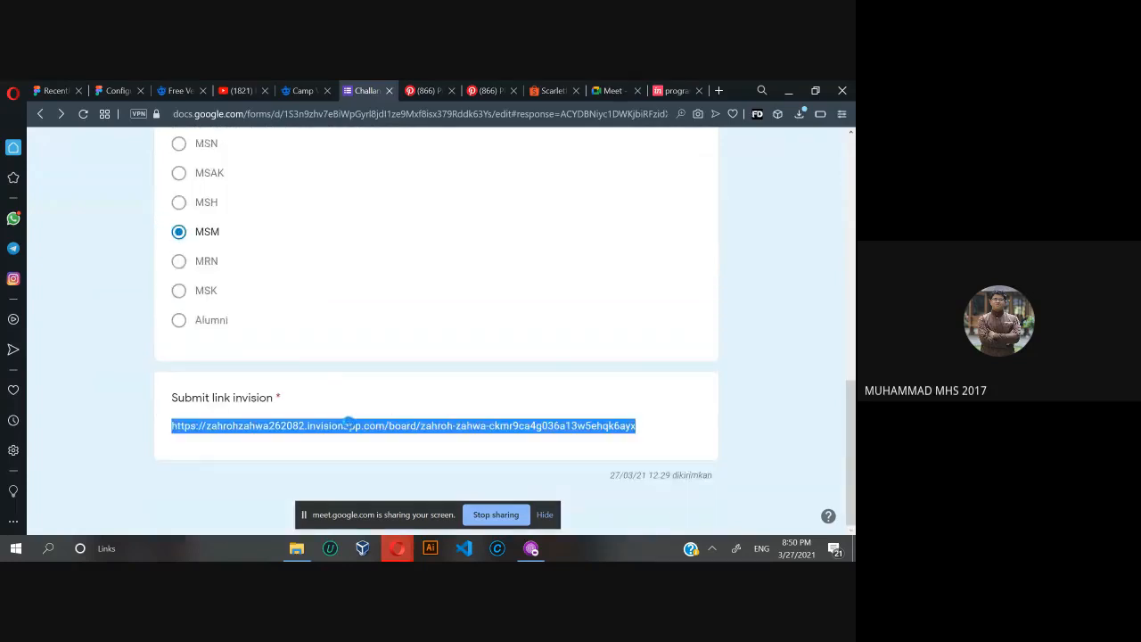
left_click(671, 89)
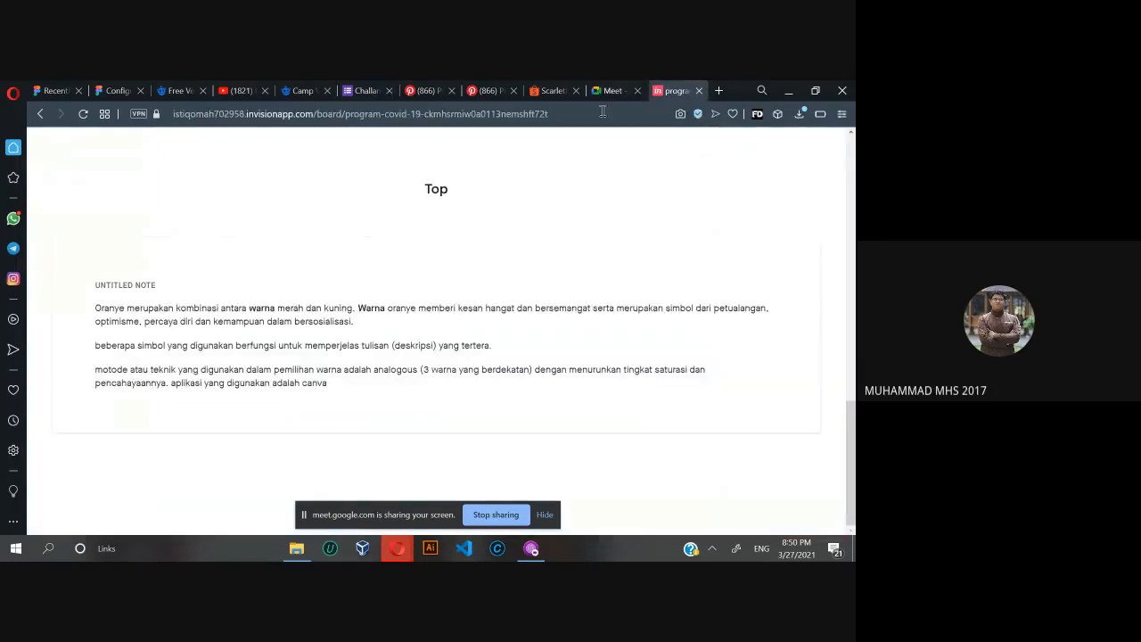
left_click(598, 114)
key("ctrl+v")
key("Return")
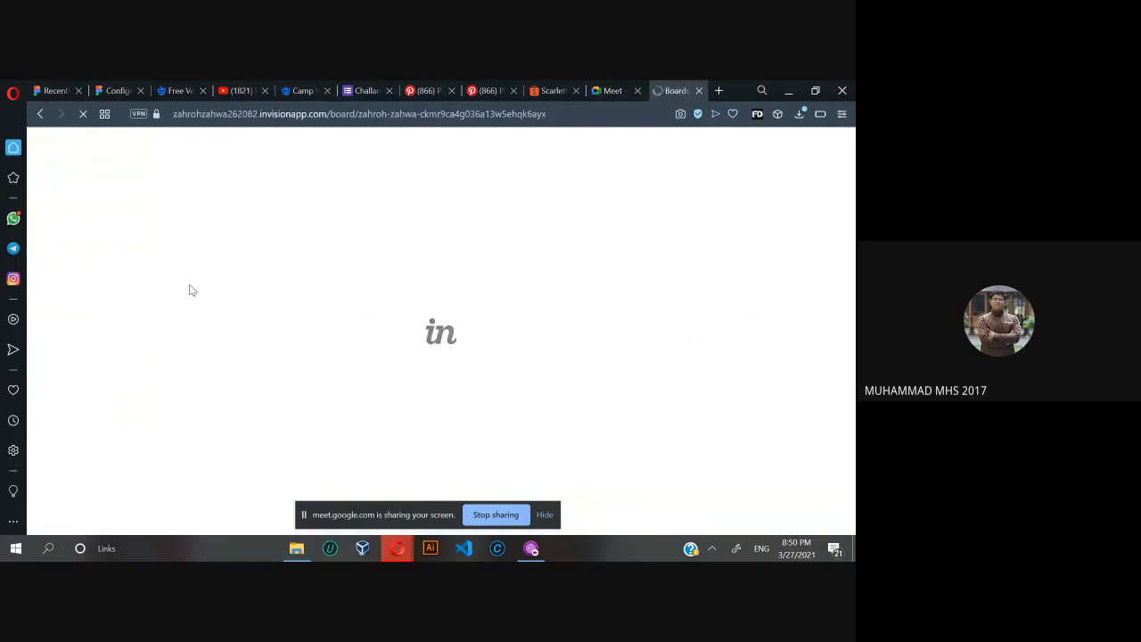
scroll(191, 284, "down", 3)
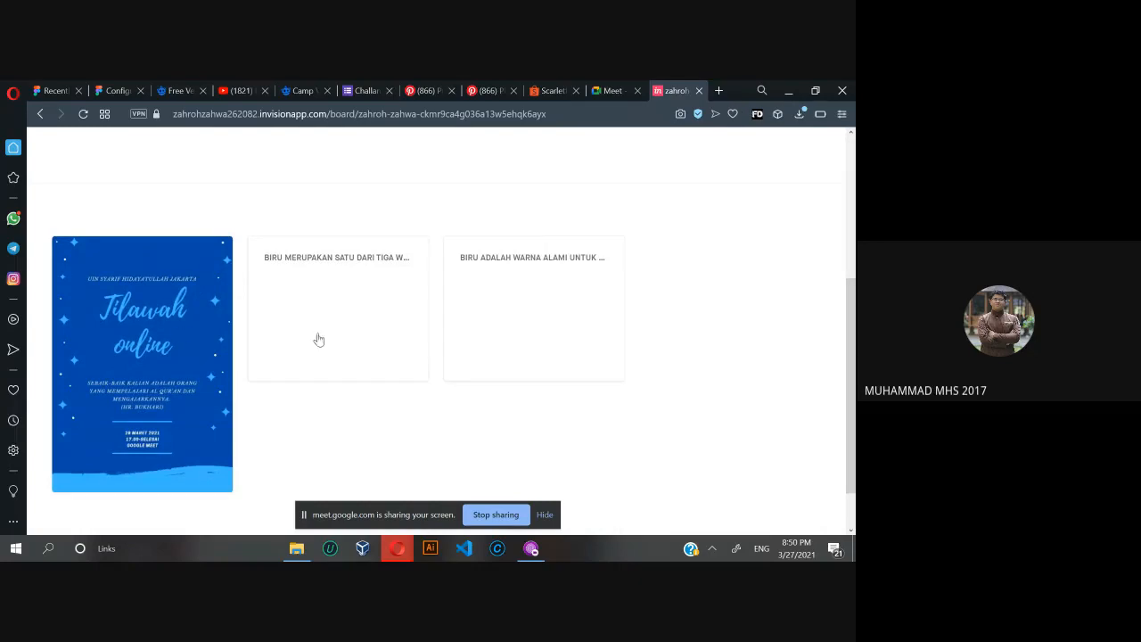
Read the note describing blue as an additive primary colour beside the Tilawah online poster, close it and return to the Meet call.
left_click(331, 305)
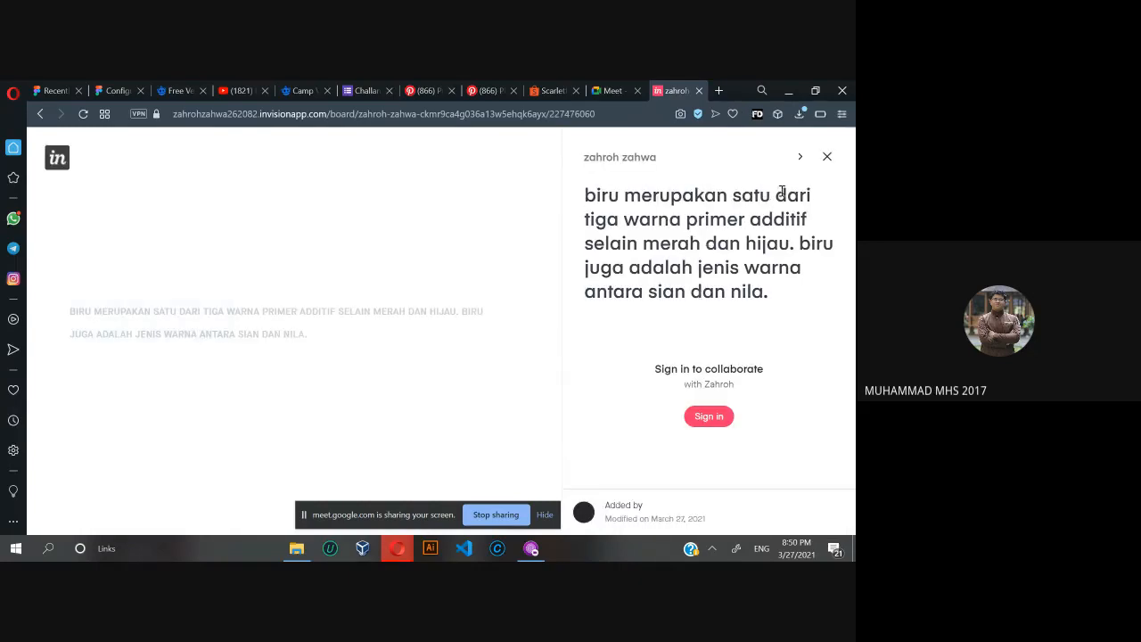
left_click(827, 158)
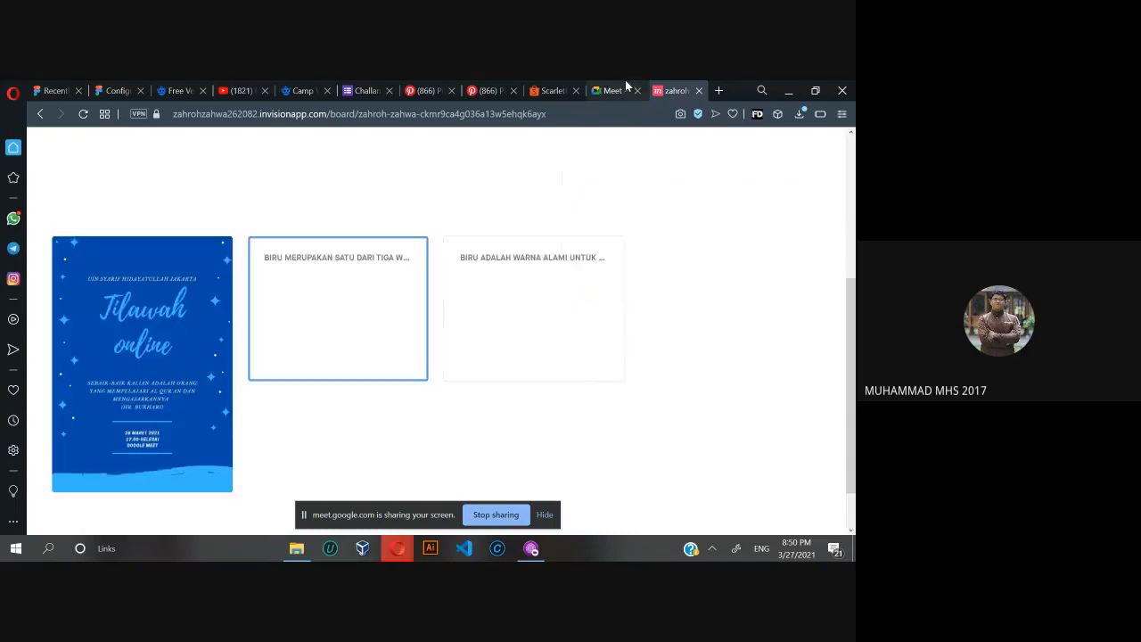
left_click(621, 87)
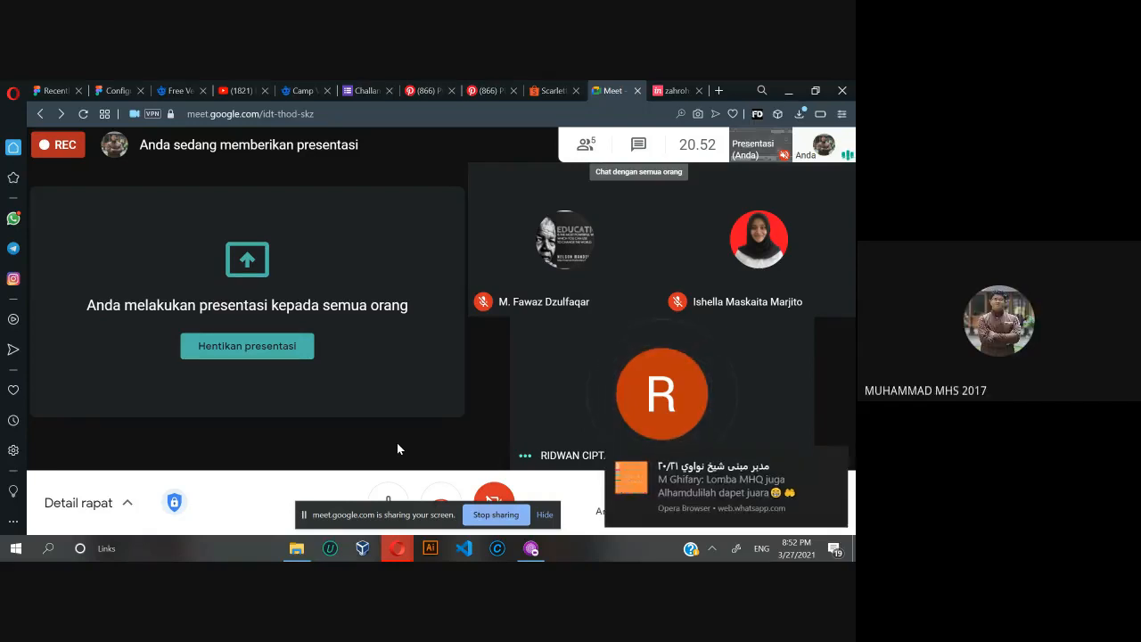
Dismiss the chat notification covering the call, and open WhatsApp briefly before closing it to return to the meeting.
left_click(831, 458)
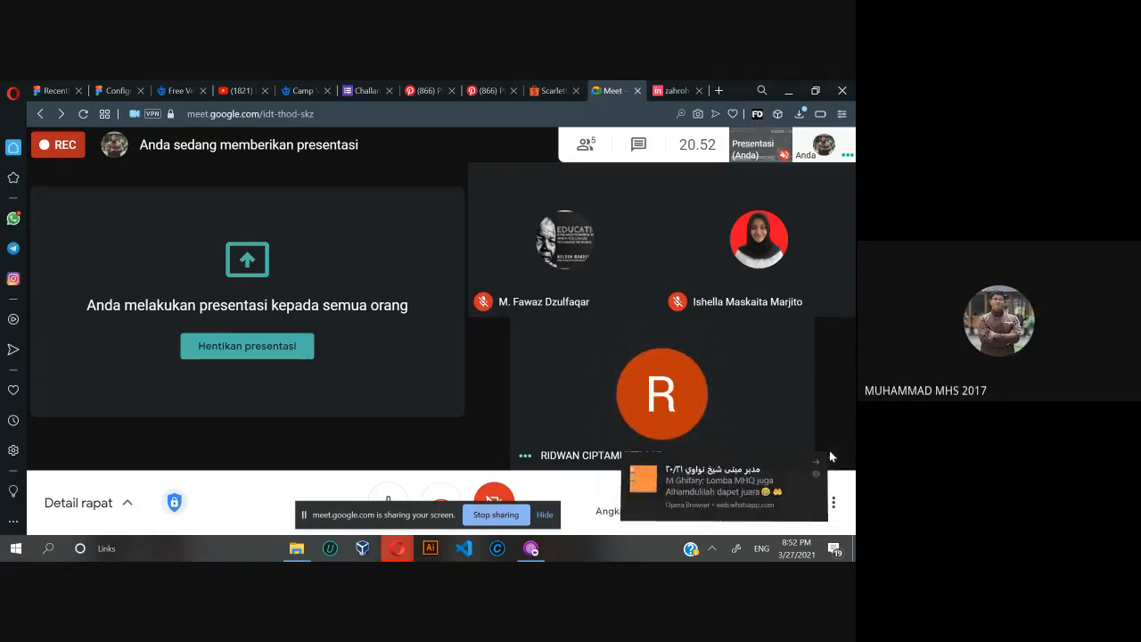
left_click(15, 218)
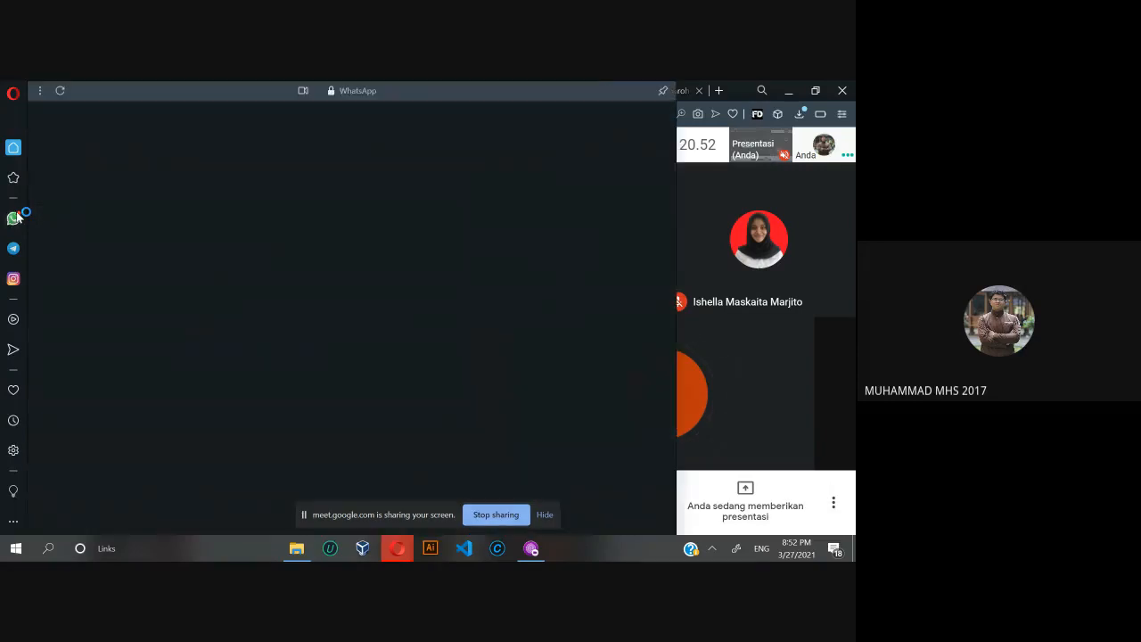
left_click(815, 343)
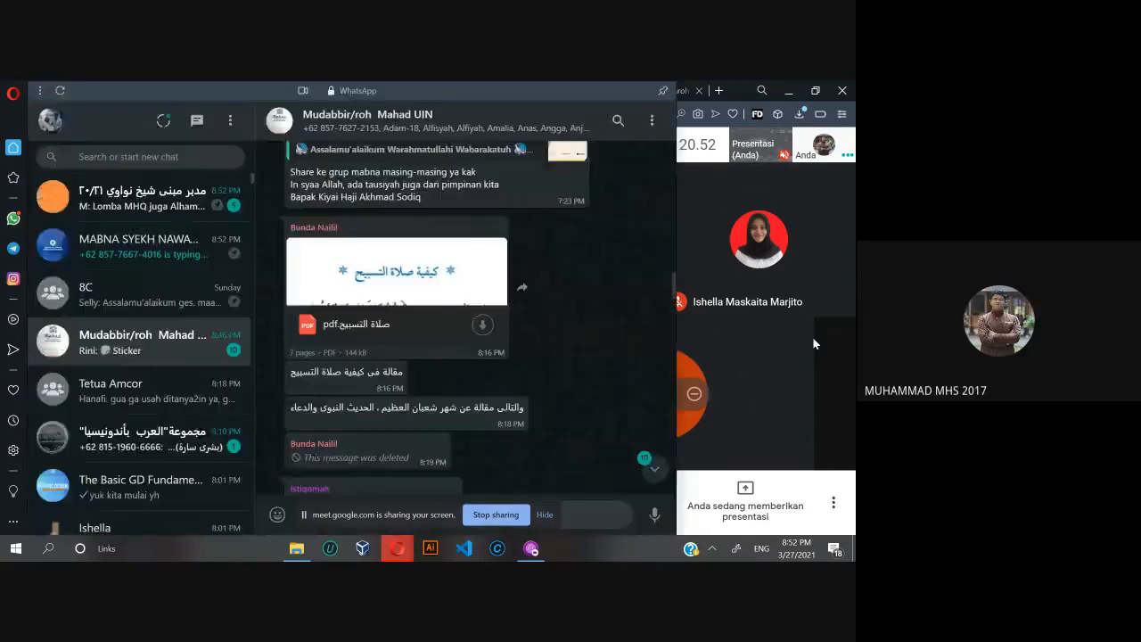
left_click(815, 343)
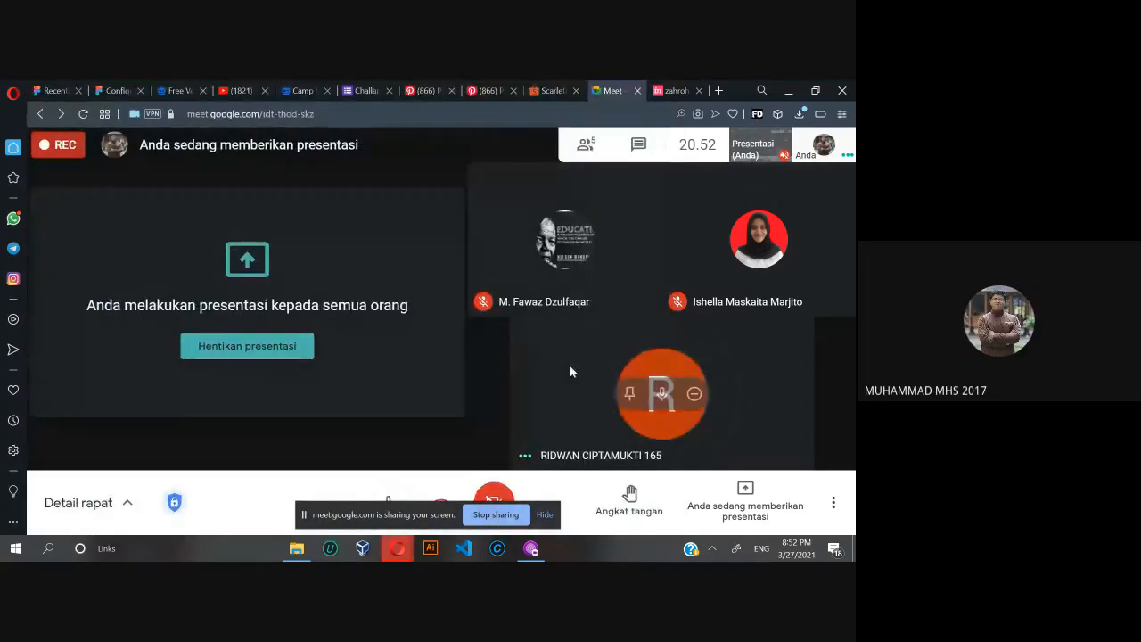